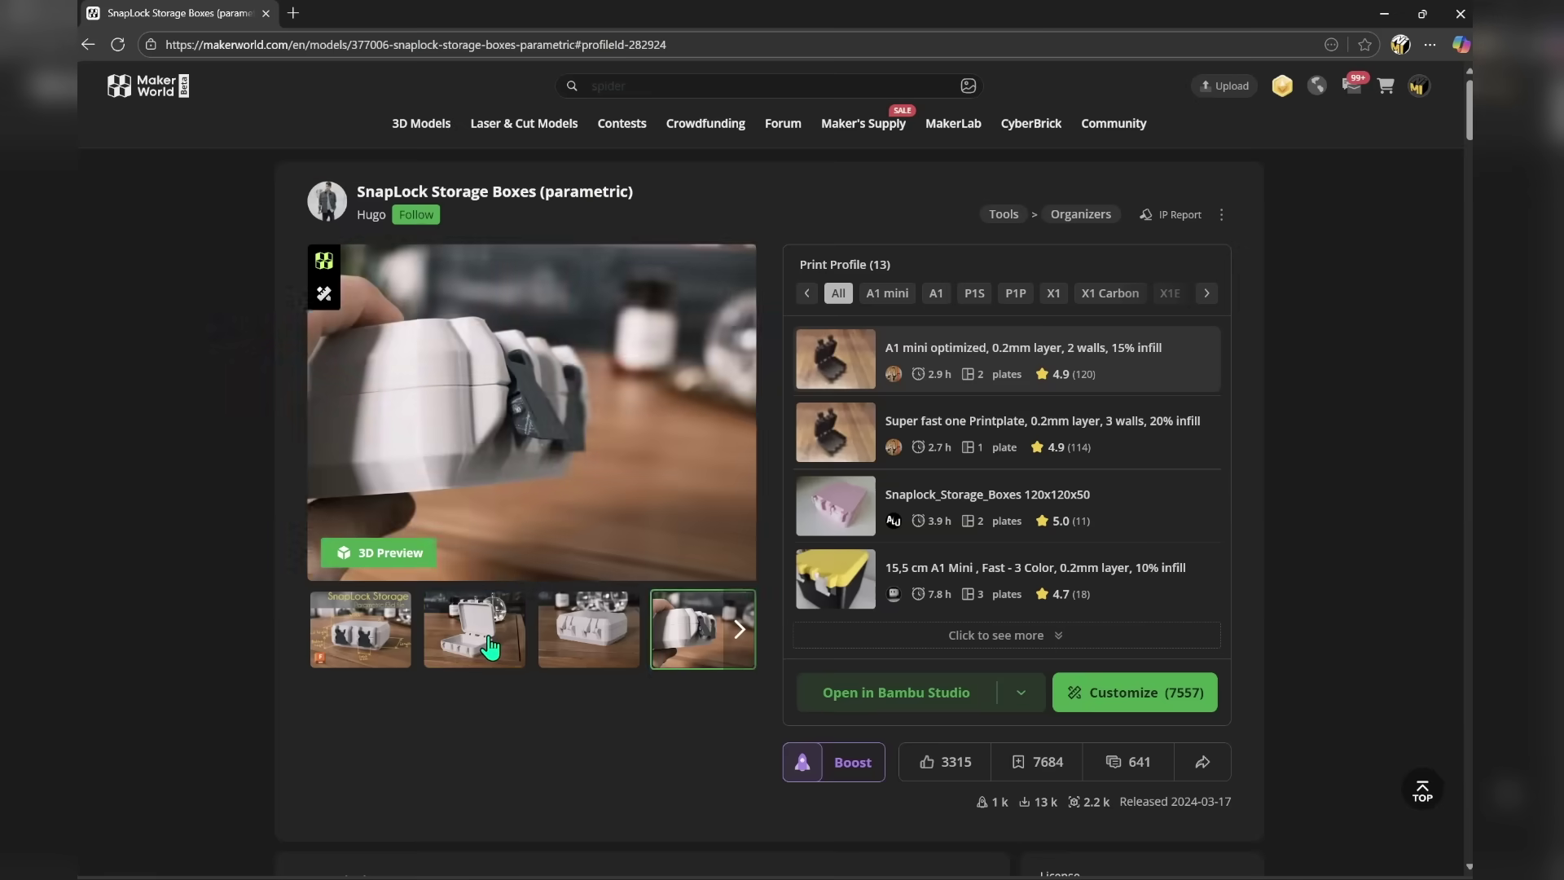
Preview the SnapLock Storage Boxes cover image and open the SnapLock Storage box 2 latches .f3d model for customization.
{"action": "left_click", "coordinate": [428, 648]}
{"action": "left_click", "coordinate": [371, 643]}
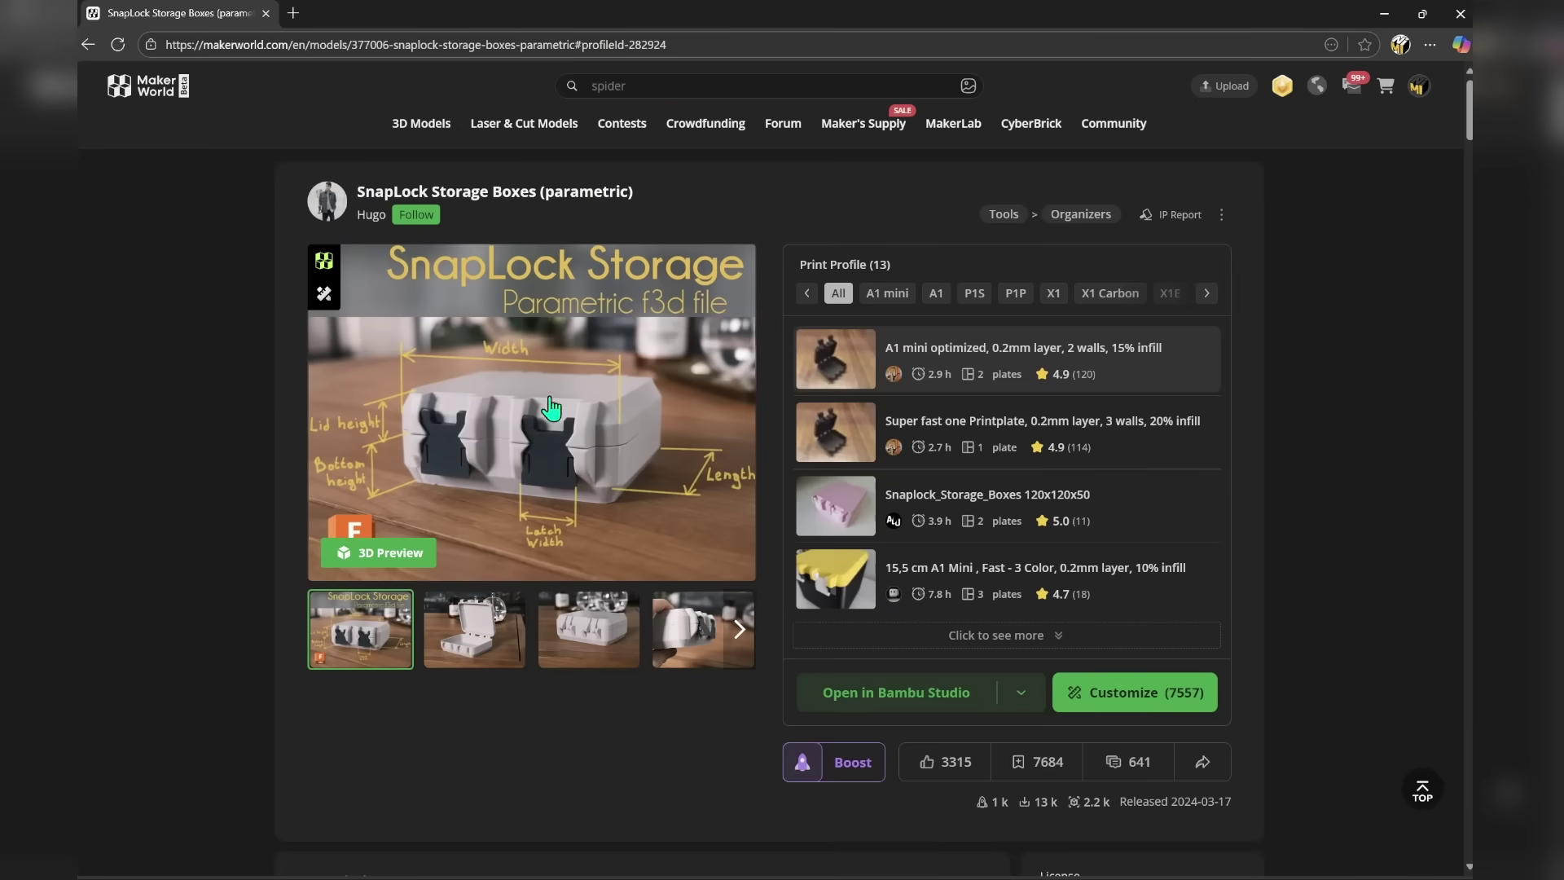
{"action": "left_click", "coordinate": [1135, 699]}
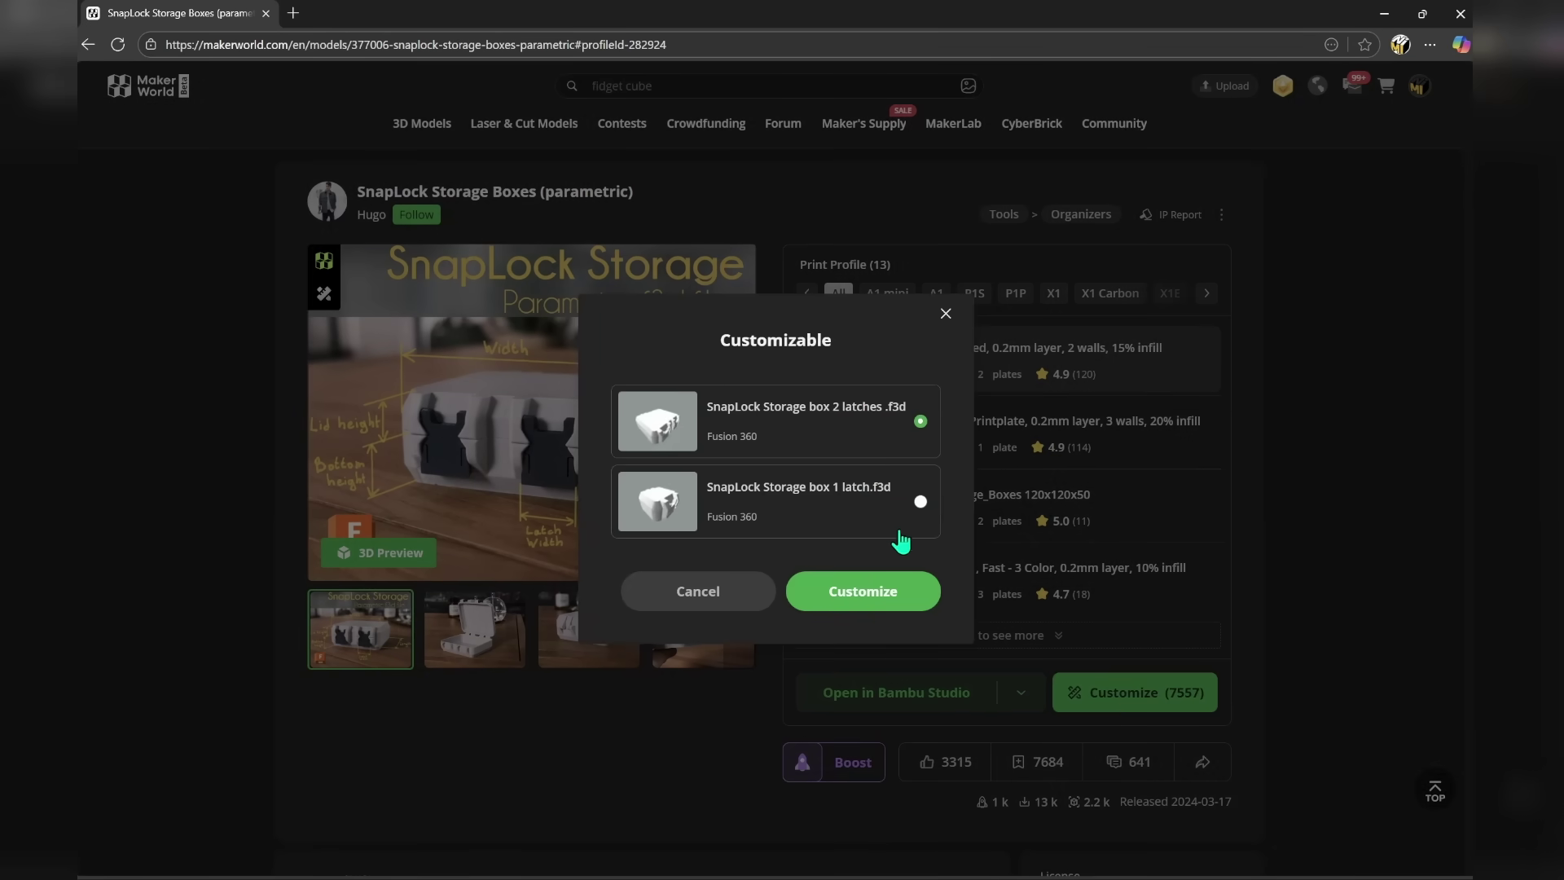
{"action": "left_click", "coordinate": [904, 595]}
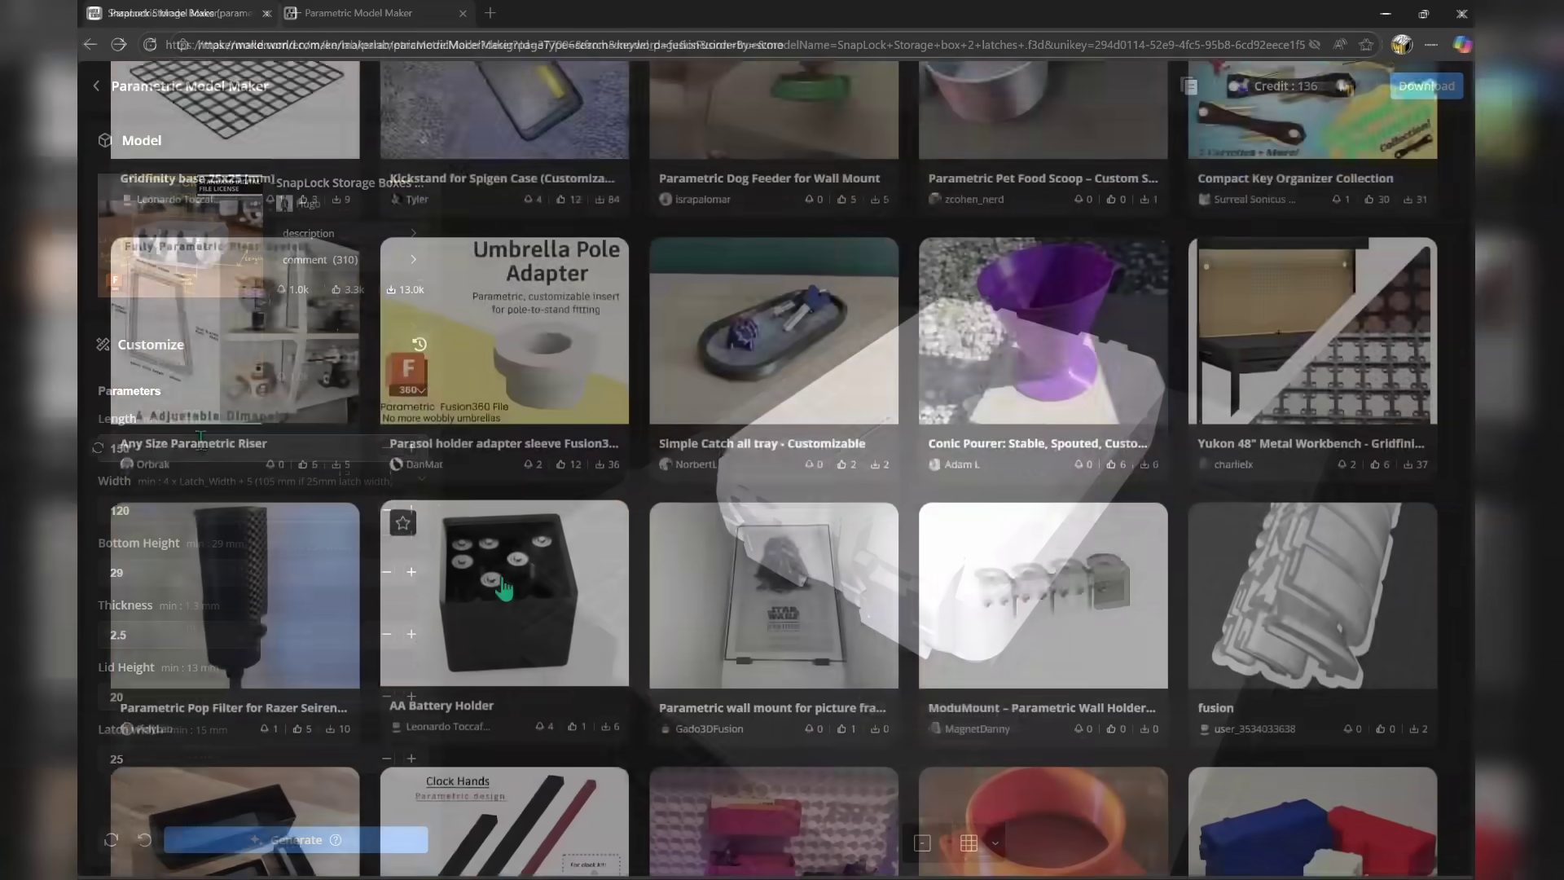
Browse the Parametric Model Maker search results for customizable Fusion models.
{"action": "scroll", "coordinate": [503, 592], "scroll_direction": "down", "scroll_amount": 15}
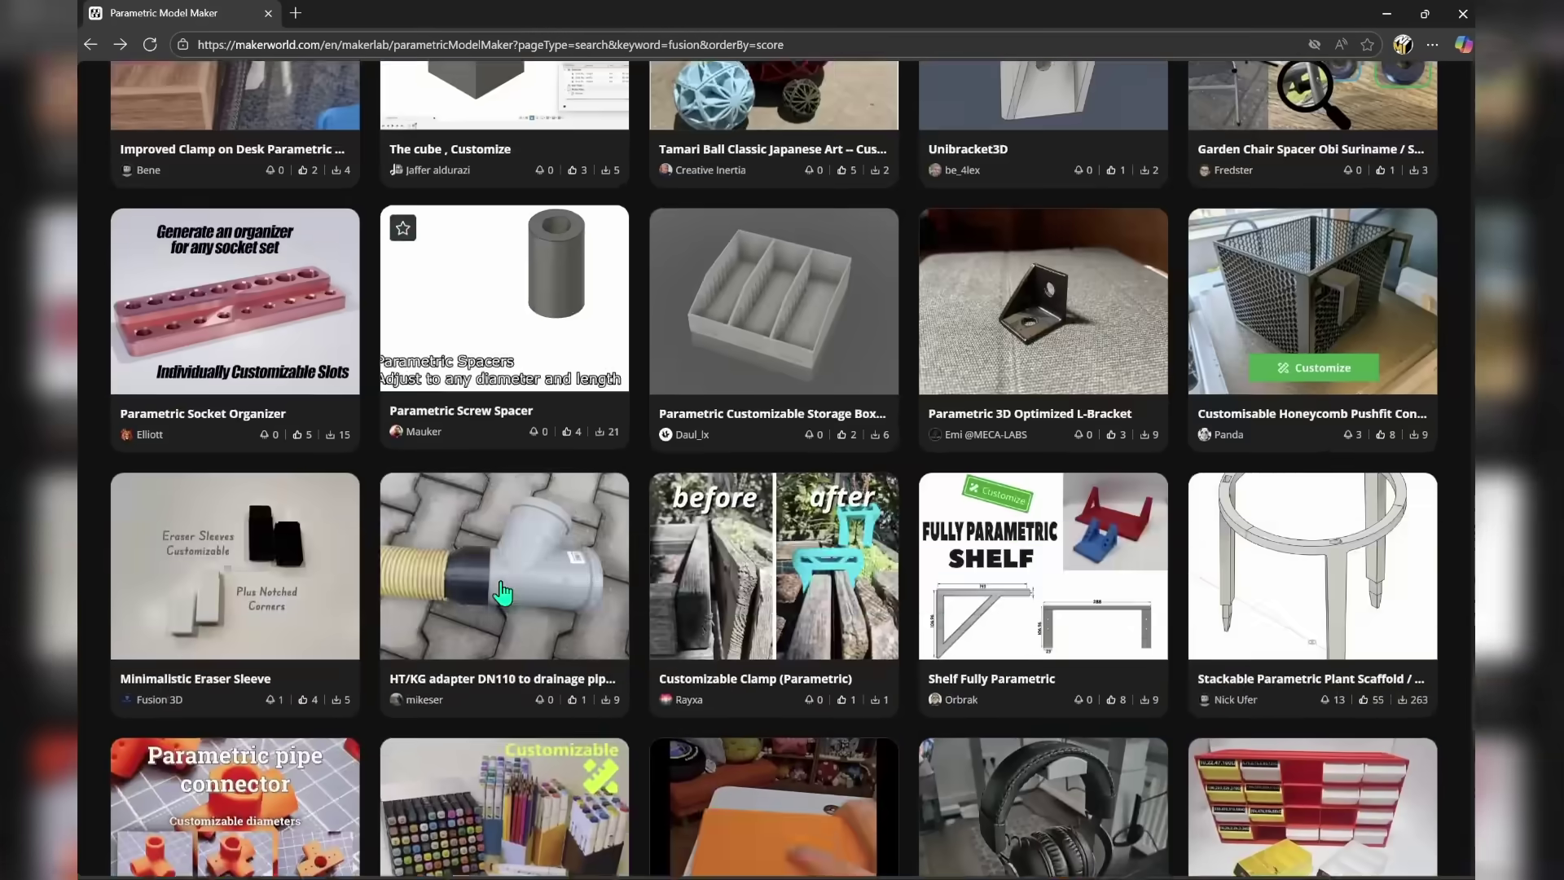
{"action": "scroll", "coordinate": [504, 592], "scroll_direction": "down", "scroll_amount": 15}
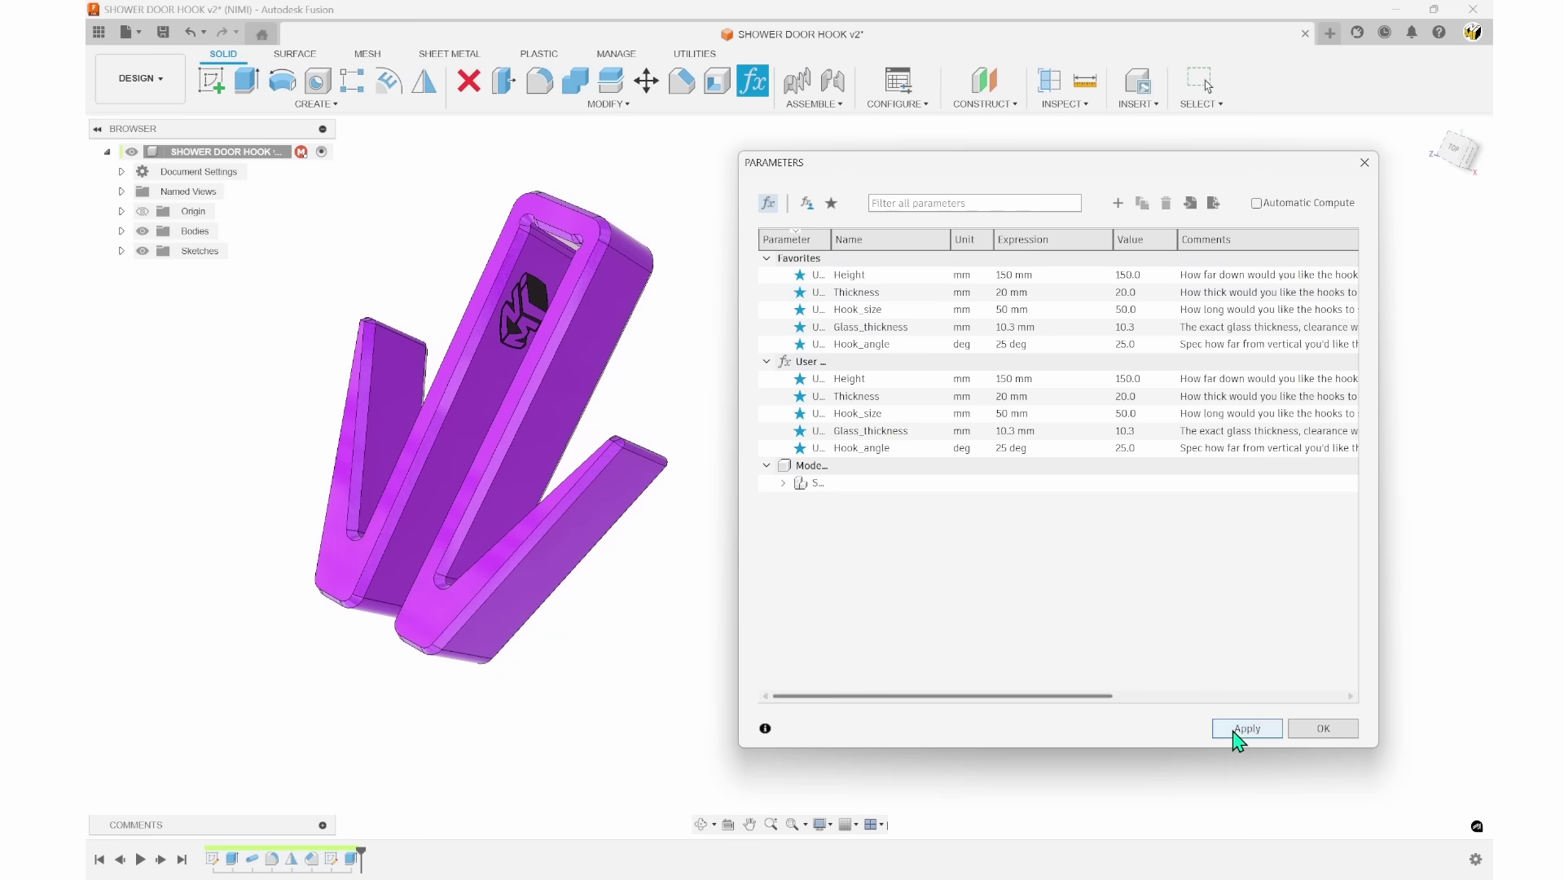
Apply the shower door hook's edited parameter values and close the Parameters dialog.
{"action": "left_click", "coordinate": [1239, 728]}
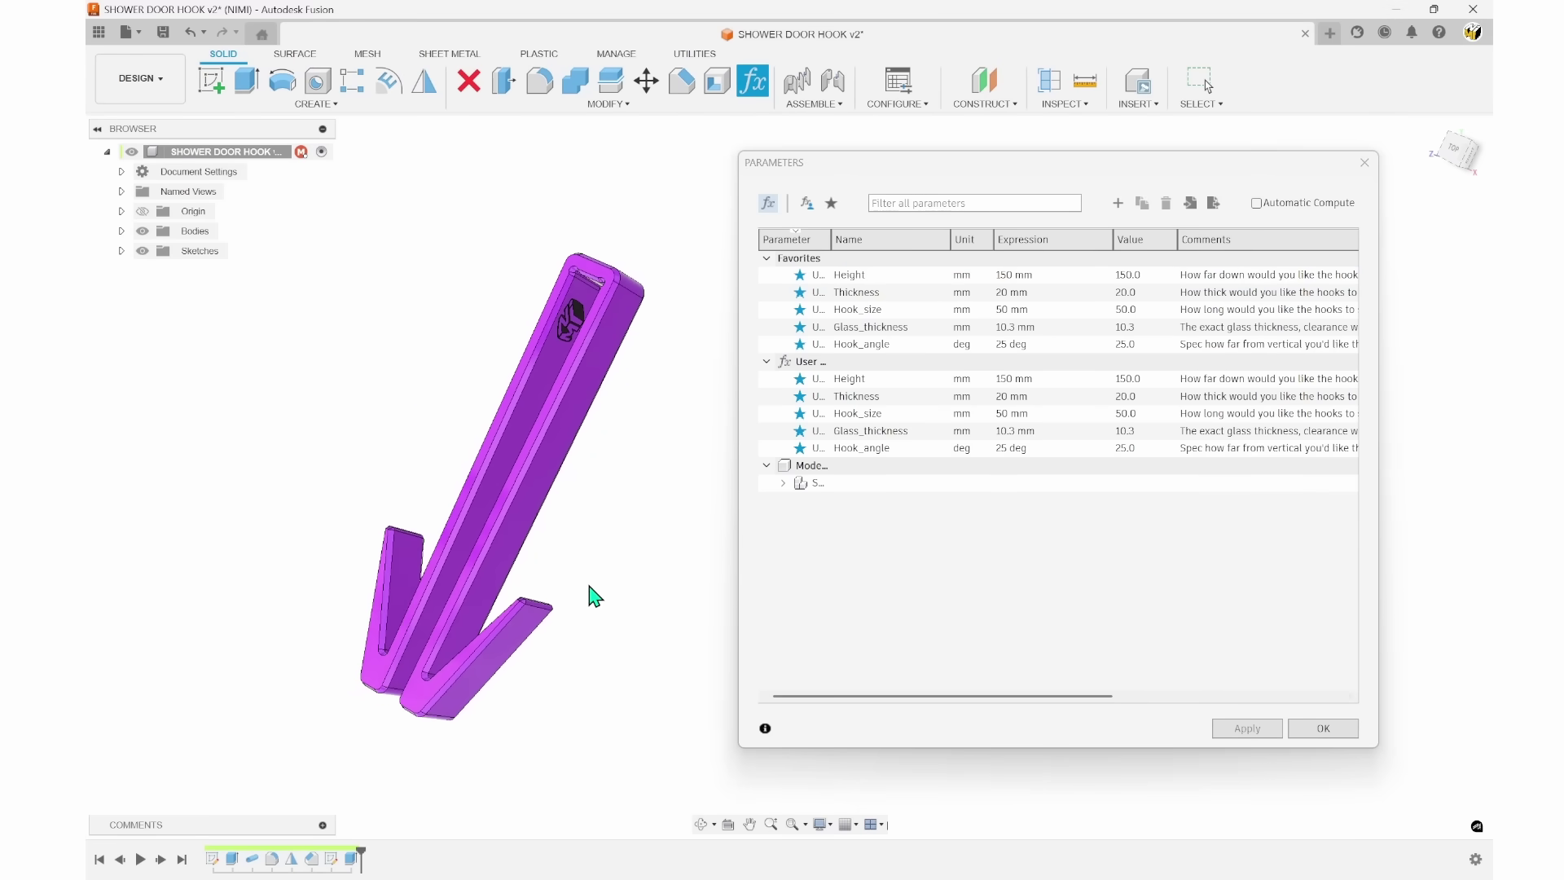
{"action": "scroll", "coordinate": [595, 587], "scroll_direction": "up", "scroll_amount": 2}
{"action": "left_click", "coordinate": [1324, 728]}
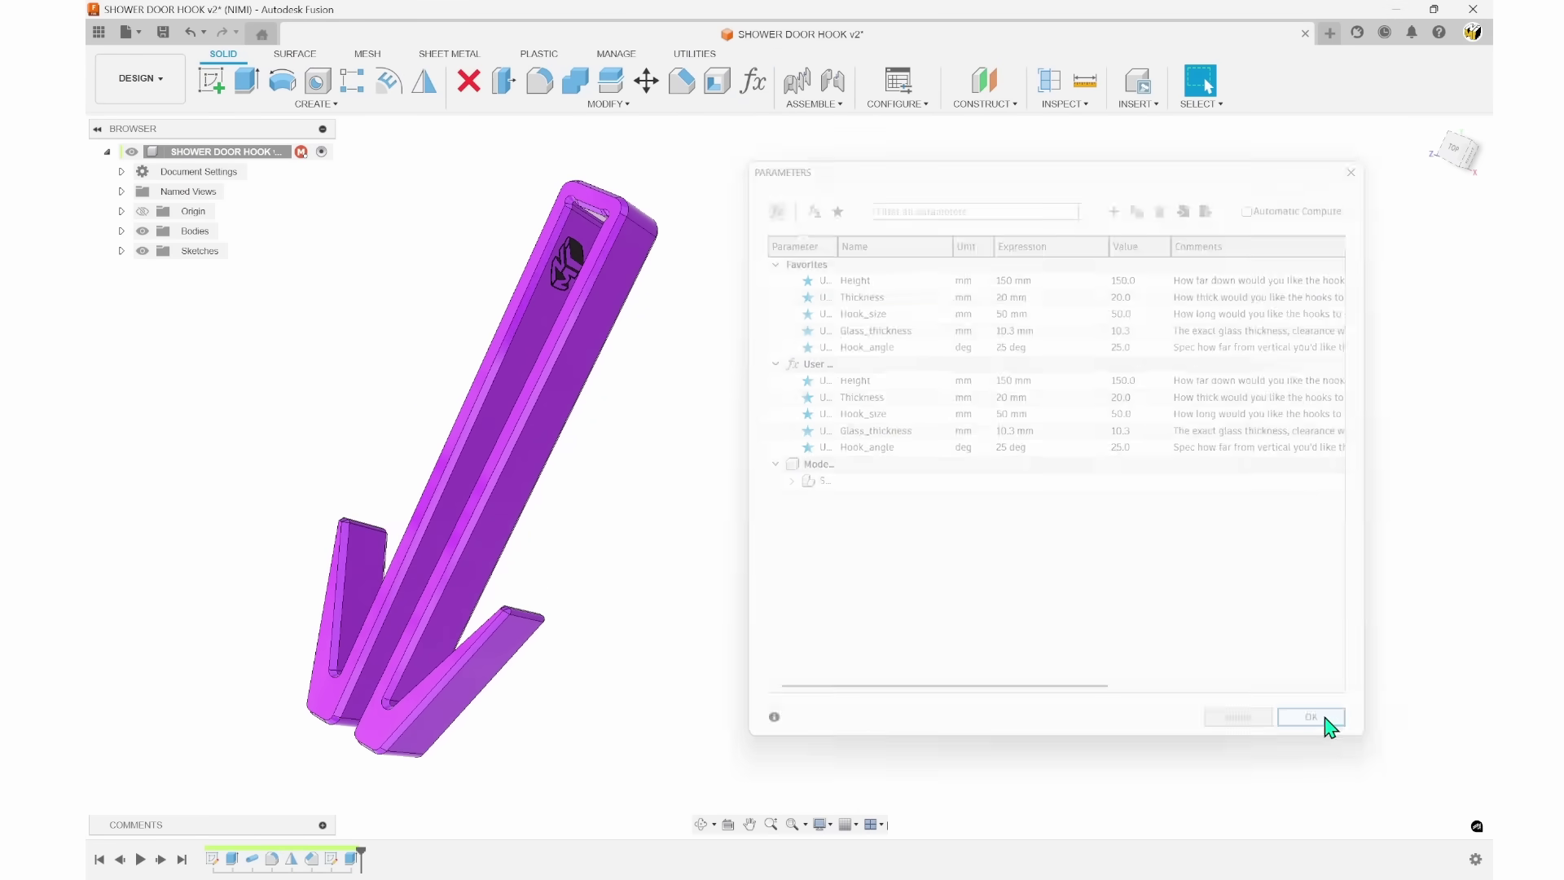
{"action": "mouse_move", "coordinate": [704, 574]}
{"action": "middle_mouse_down", "text": "shift"}
{"action": "mouse_move", "coordinate": [912, 541]}
{"action": "mouse_move", "coordinate": [698, 551]}
{"action": "middle_mouse_up", "text": "shift"}
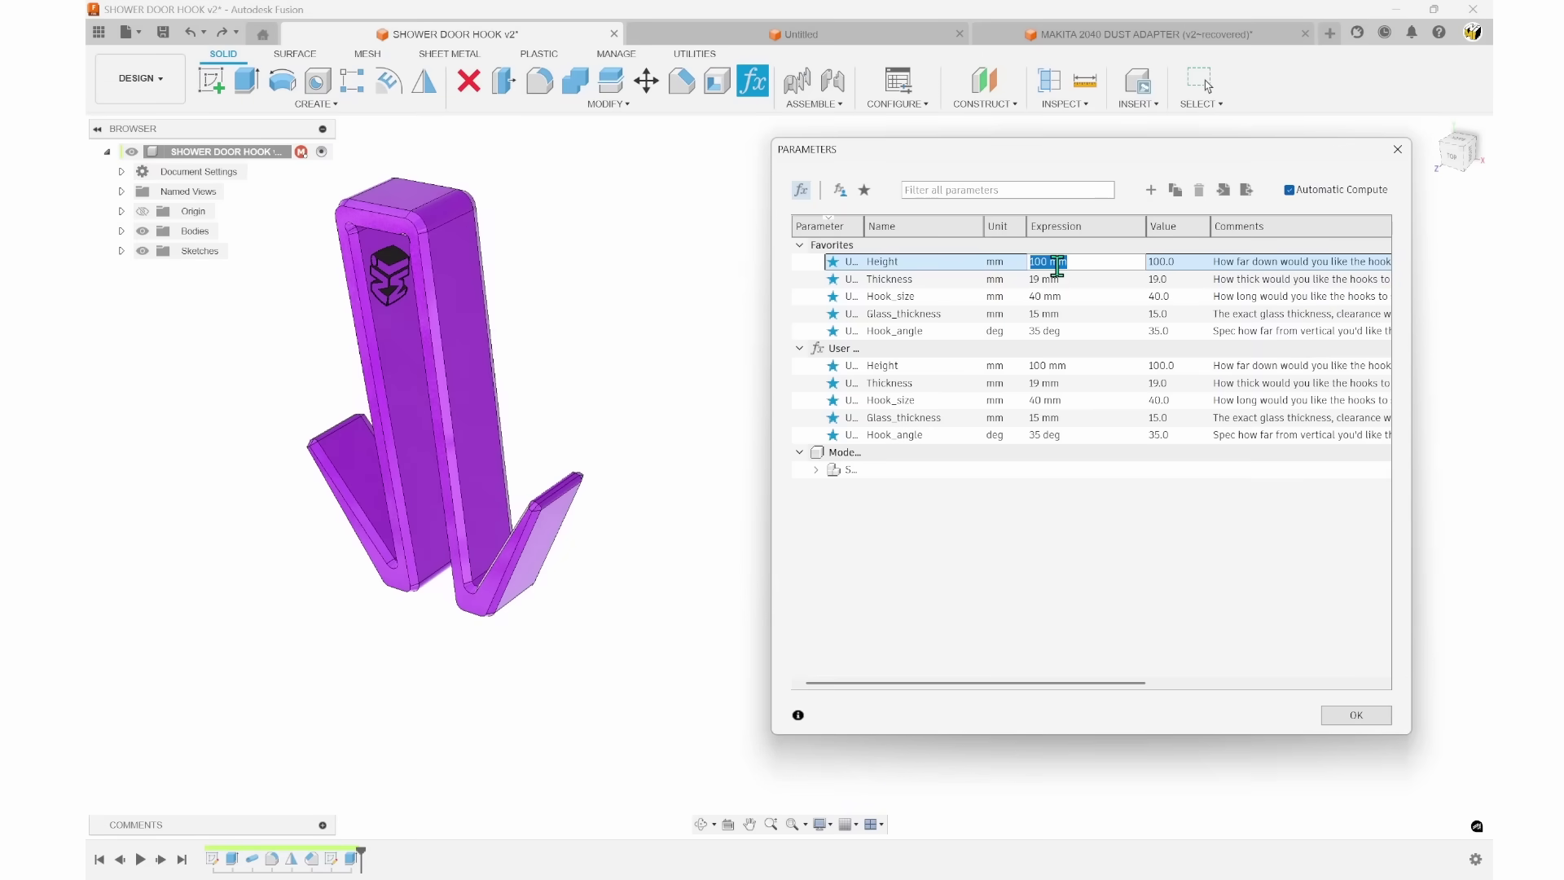
Try a Height of 150 mm for the shower door hook, settle on 120 mm, and set Thickness to 20 mm.
{"action": "type", "text": "150"}
{"action": "key", "text": "Return"}
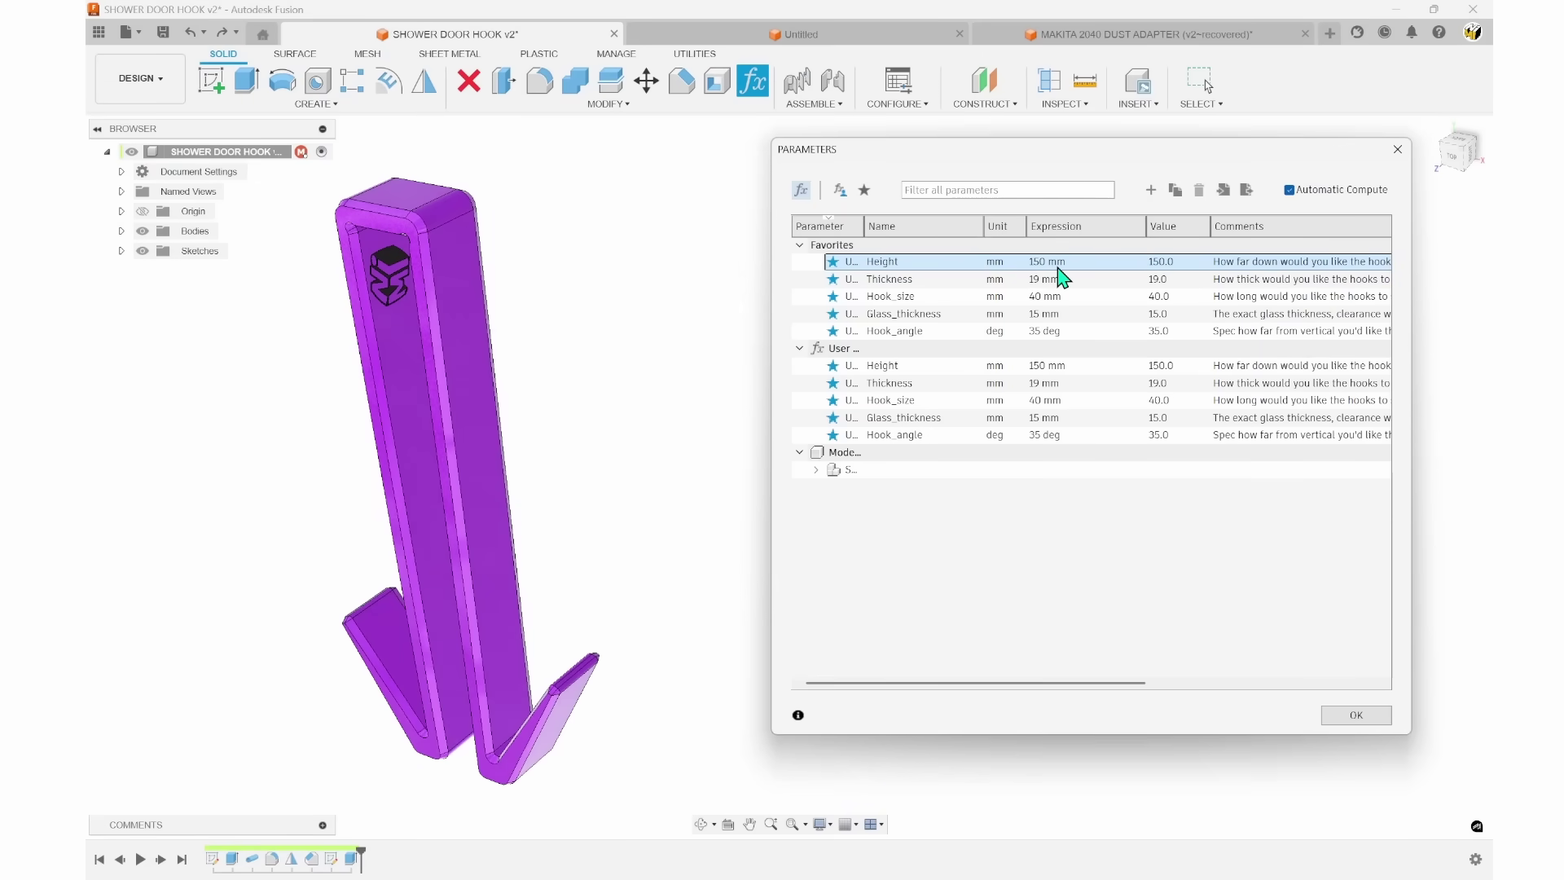
{"action": "type", "text": "120"}
{"action": "key", "text": "Return"}
{"action": "double_click", "coordinate": [1058, 278]}
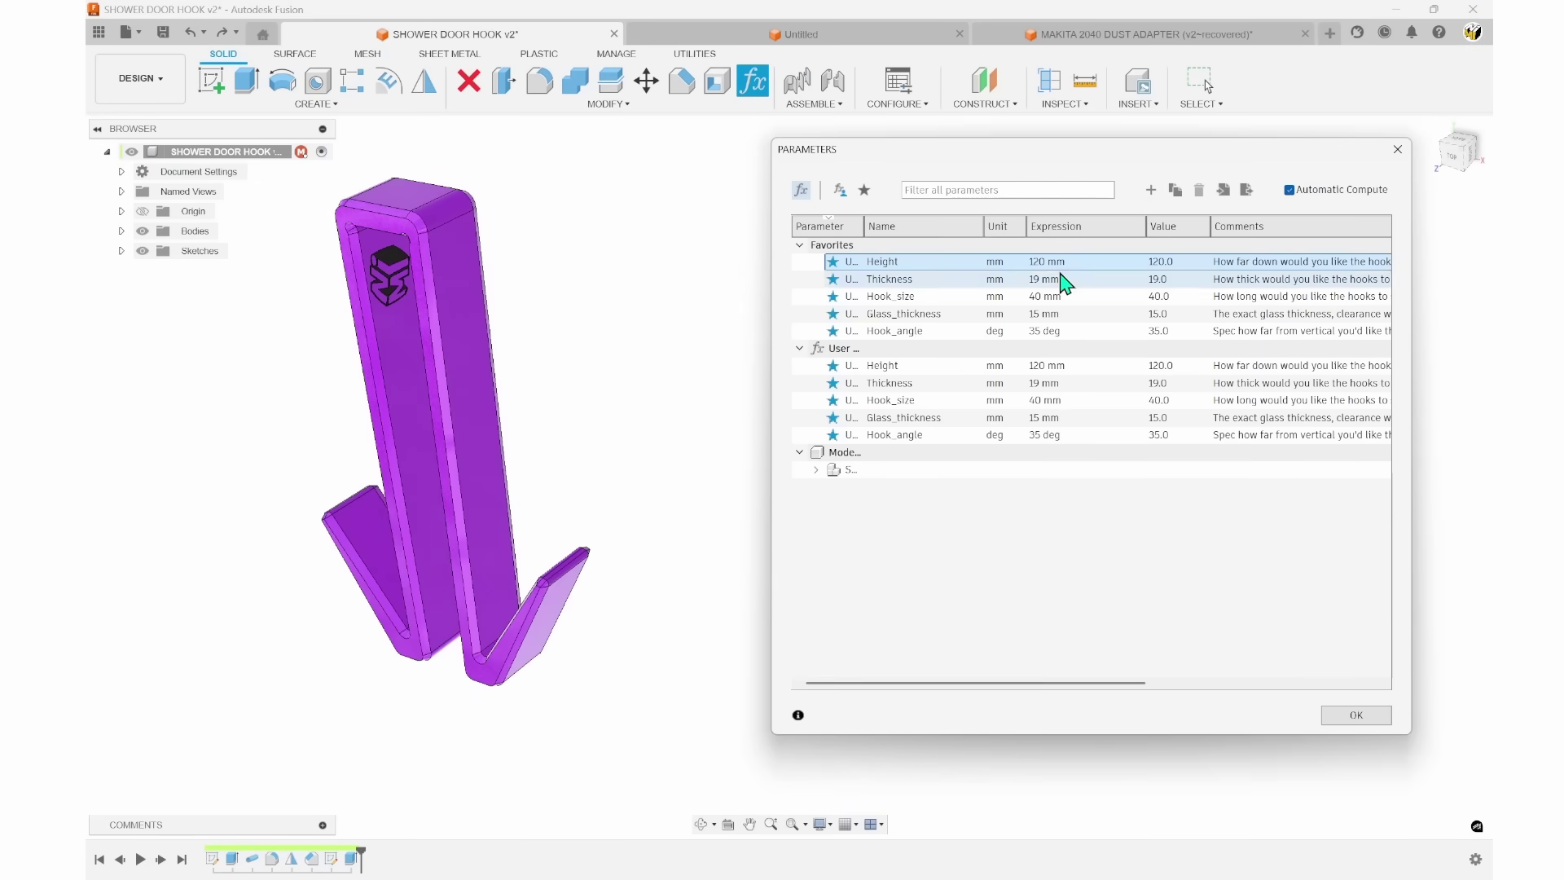
{"action": "key", "text": "Return"}
Set Hook_size to 45 mm, change Glass_thickness to 12 mm and finally 10.3 mm, and edit Hook_angle.
{"action": "double_click", "coordinate": [1051, 295]}
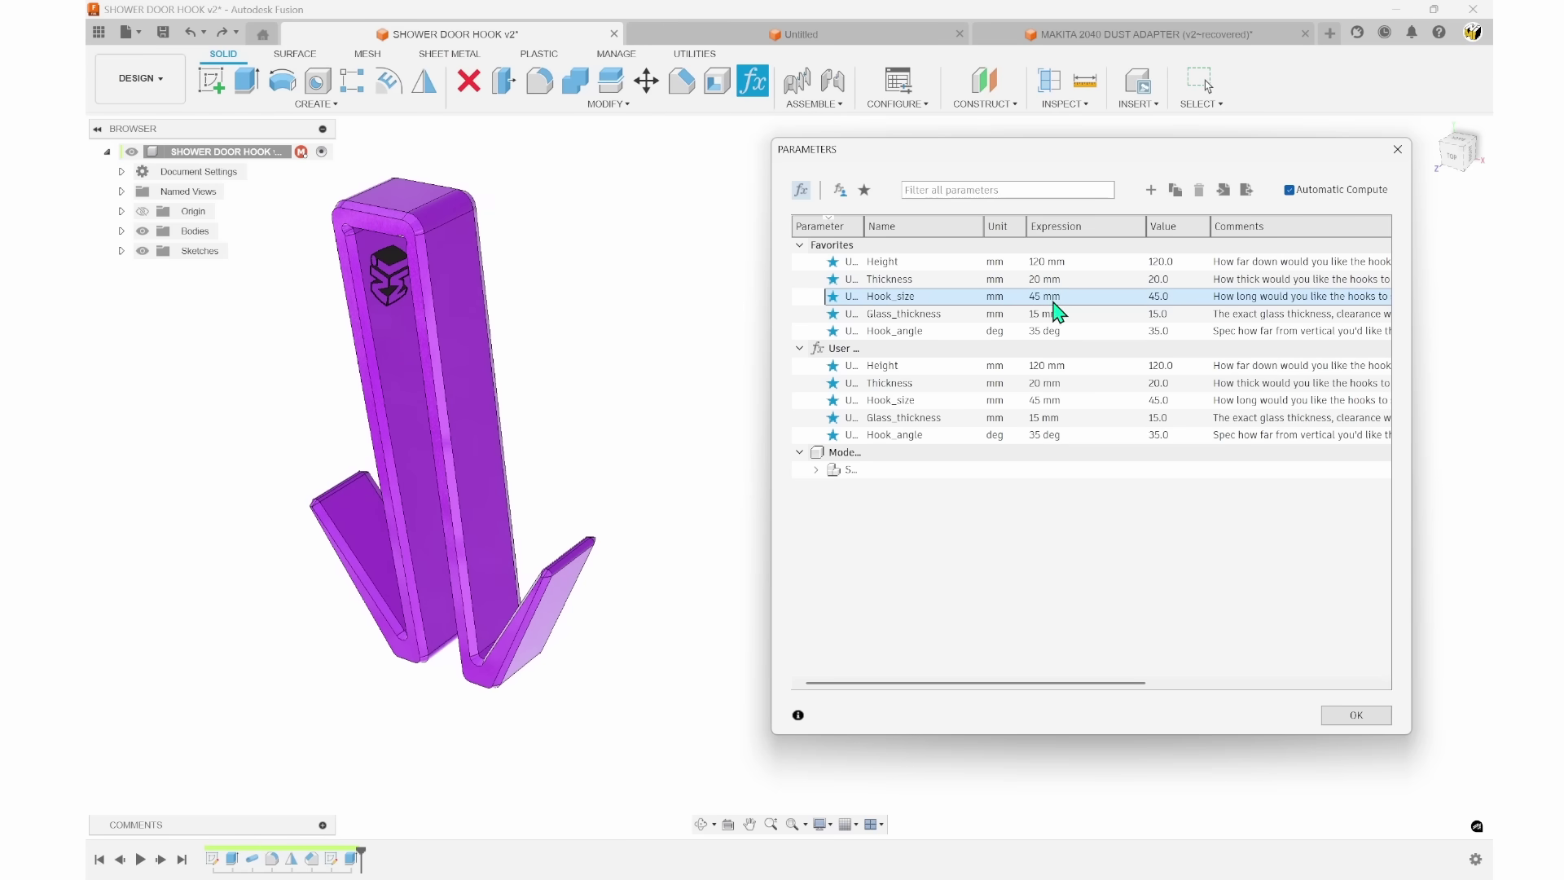
{"action": "double_click", "coordinate": [1050, 314]}
{"action": "key", "text": "Return"}
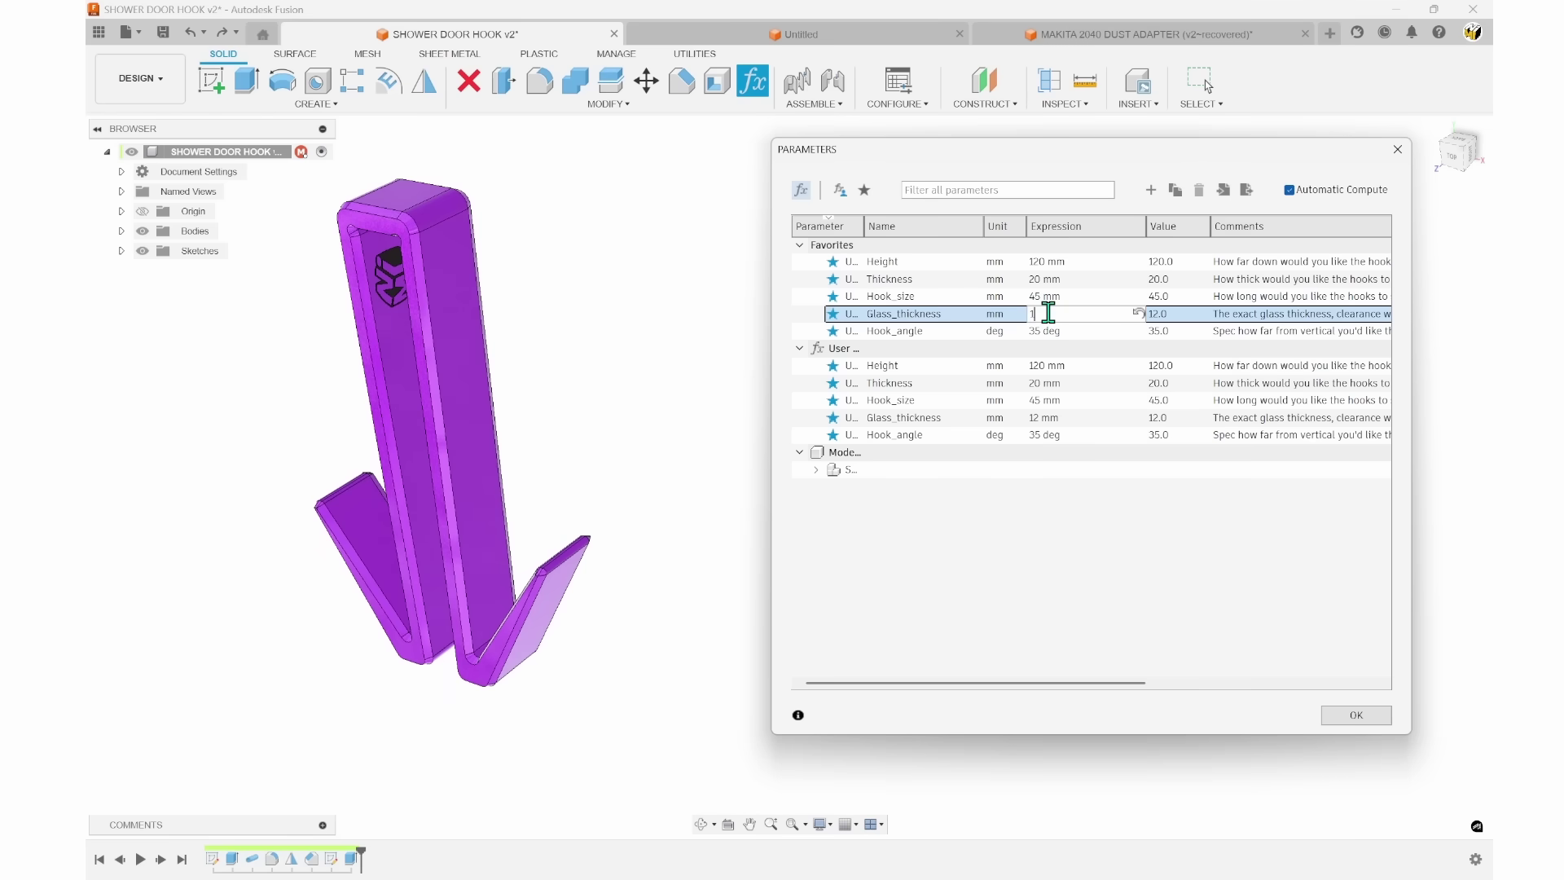
{"action": "type", "text": "10.3"}
{"action": "key", "text": "Return"}
{"action": "double_click", "coordinate": [1046, 329]}
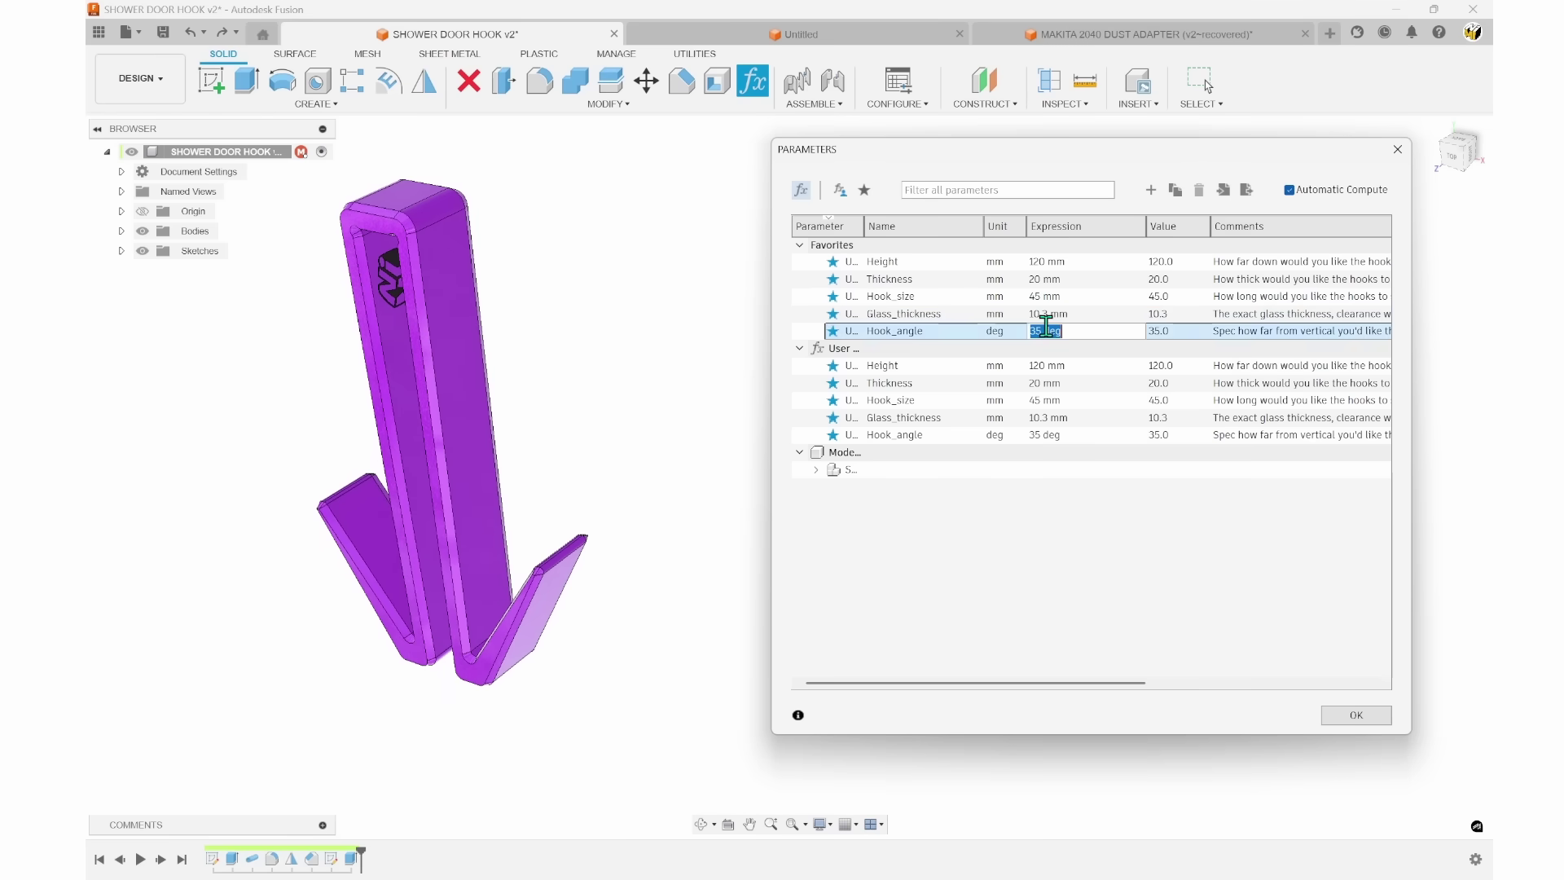
{"action": "key", "text": "Return"}
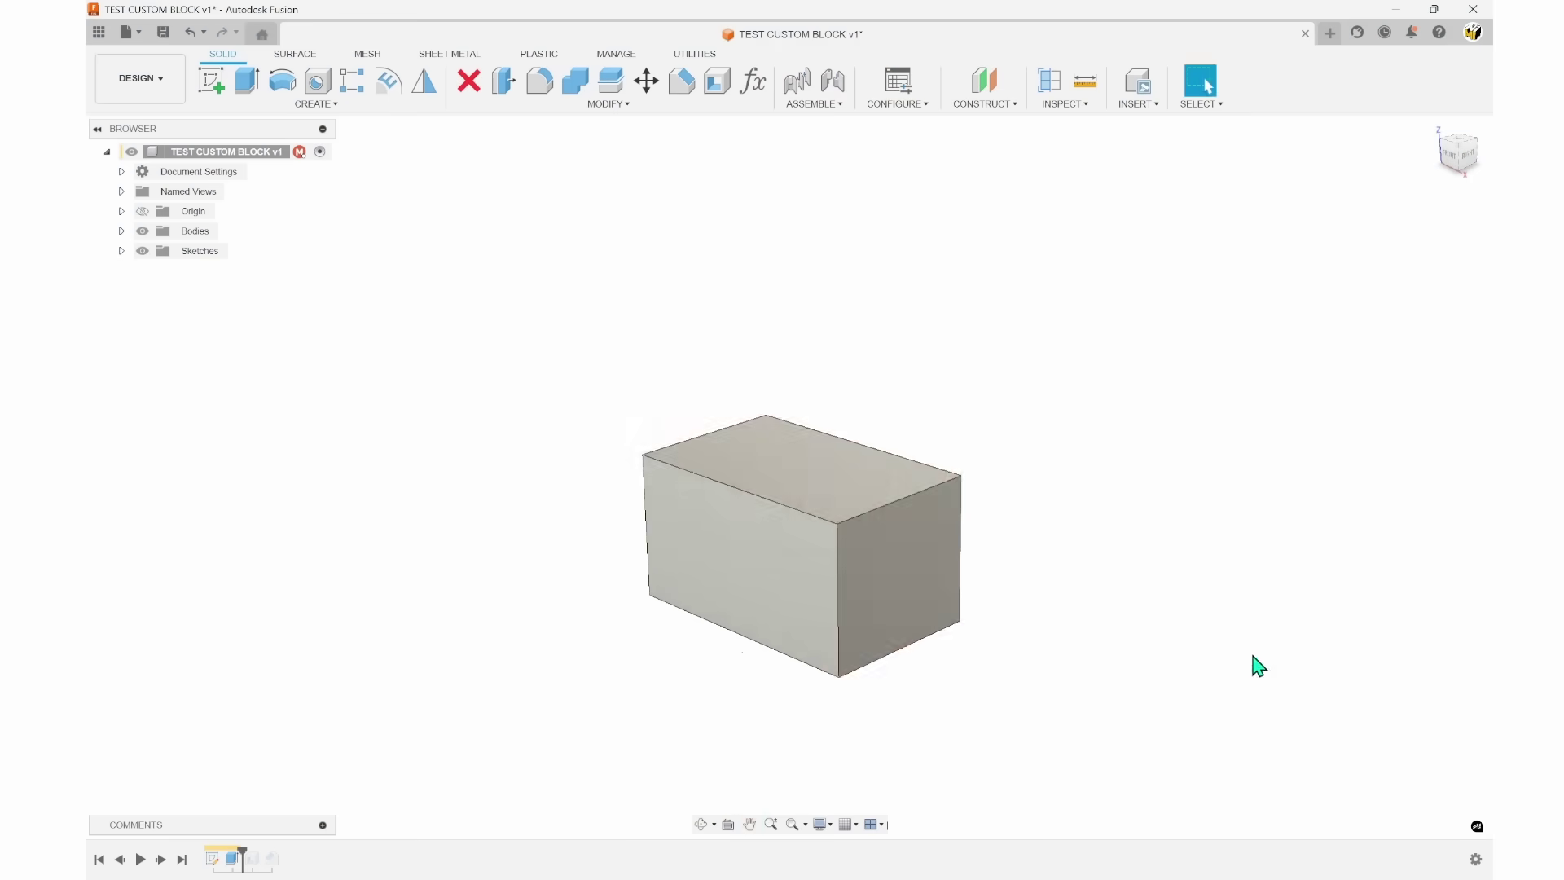
Set the test block's Length to 100 mm, Depth to 80 mm and Height to 90 mm in its user parameters.
{"action": "middle_click_drag", "start_coordinate": [1257, 663], "coordinate": [966, 604]}
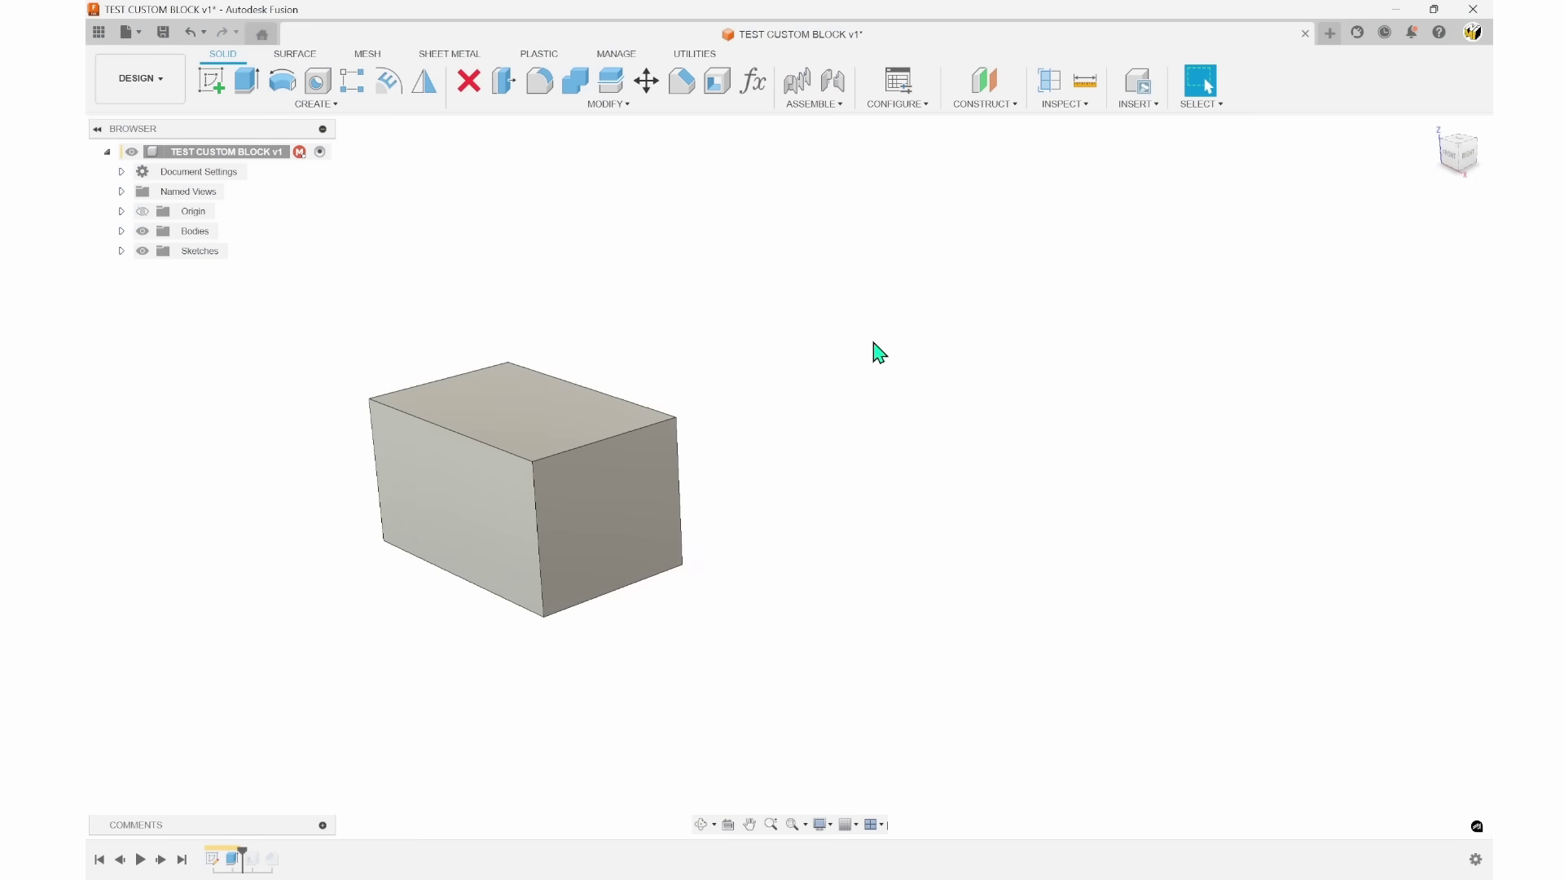
{"action": "left_click", "coordinate": [758, 92]}
{"action": "double_click", "coordinate": [1265, 300]}
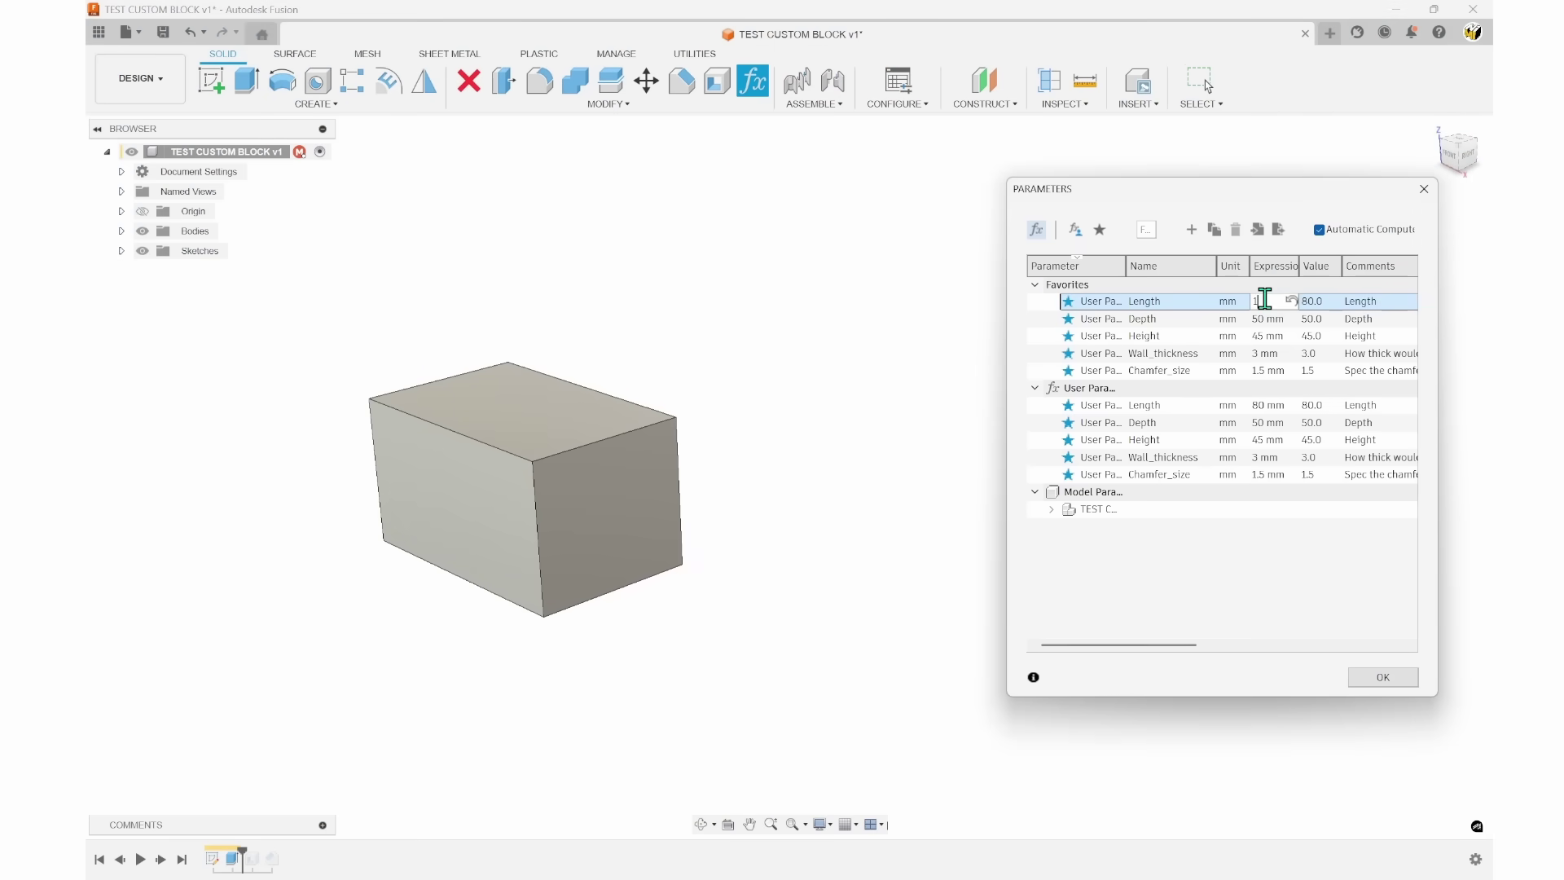
{"action": "type", "text": "100"}
{"action": "key", "text": "Return"}
{"action": "double_click", "coordinate": [1271, 318]}
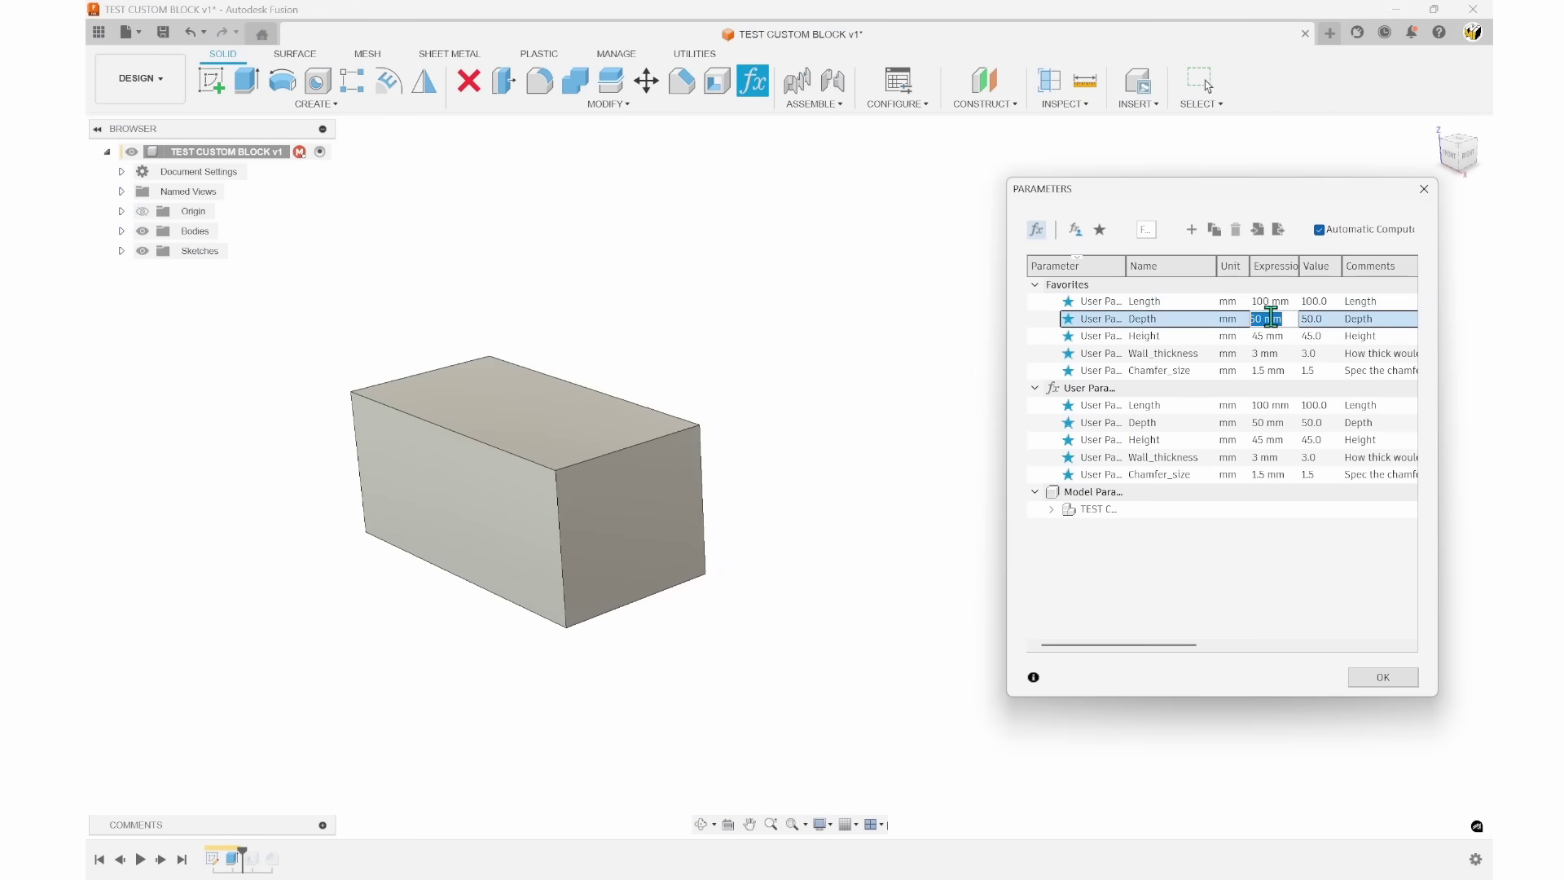
{"action": "type", "text": "80"}
{"action": "key", "text": "Return"}
{"action": "double_click", "coordinate": [1273, 336]}
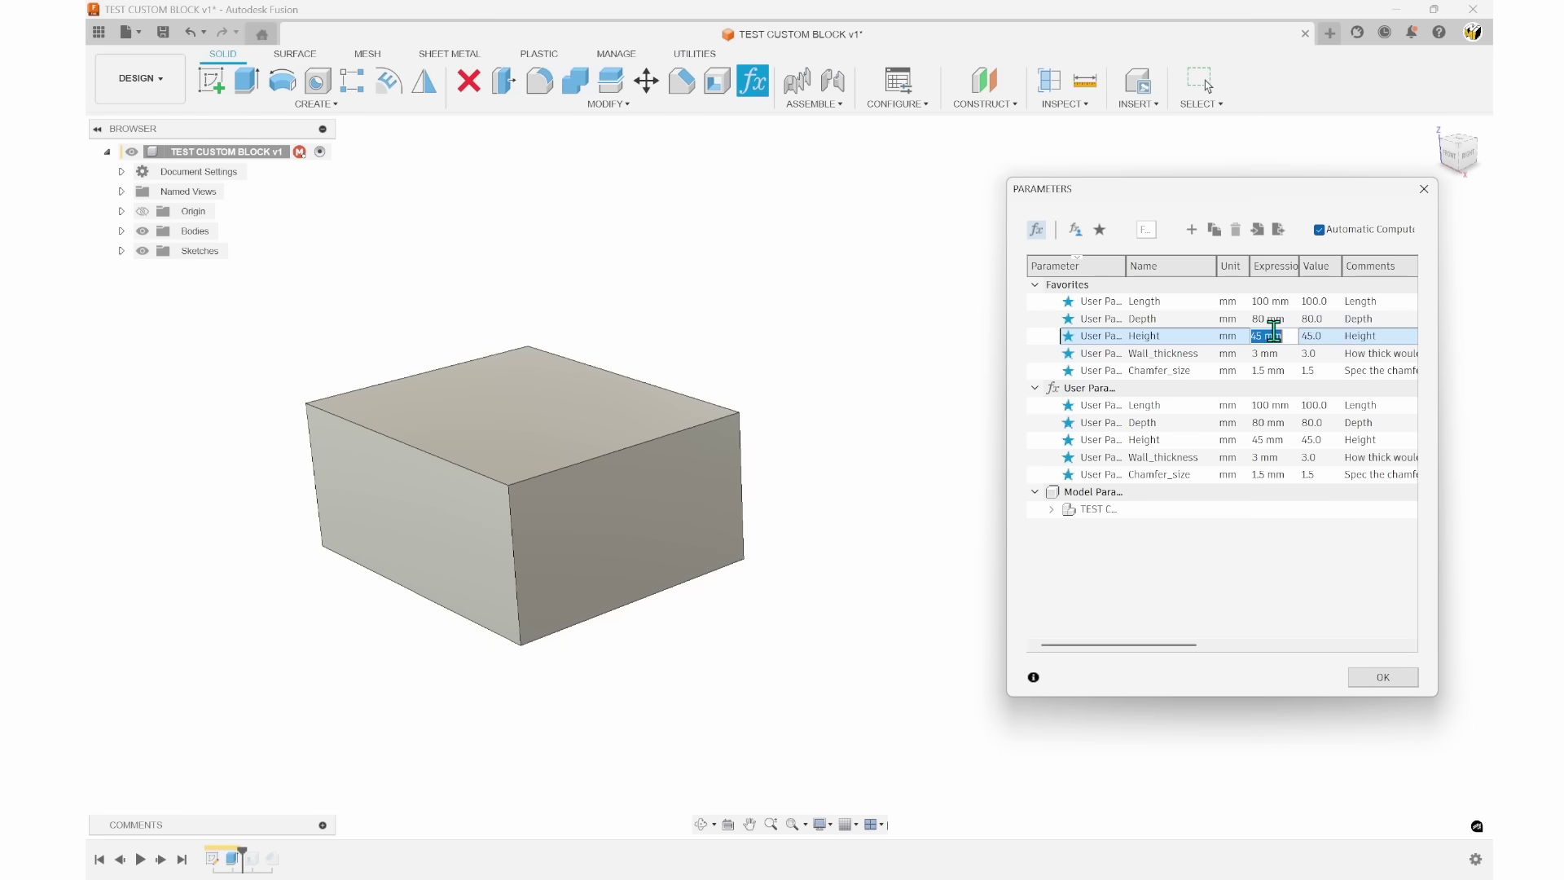
{"action": "type", "text": "90"}
{"action": "key", "text": "Return"}
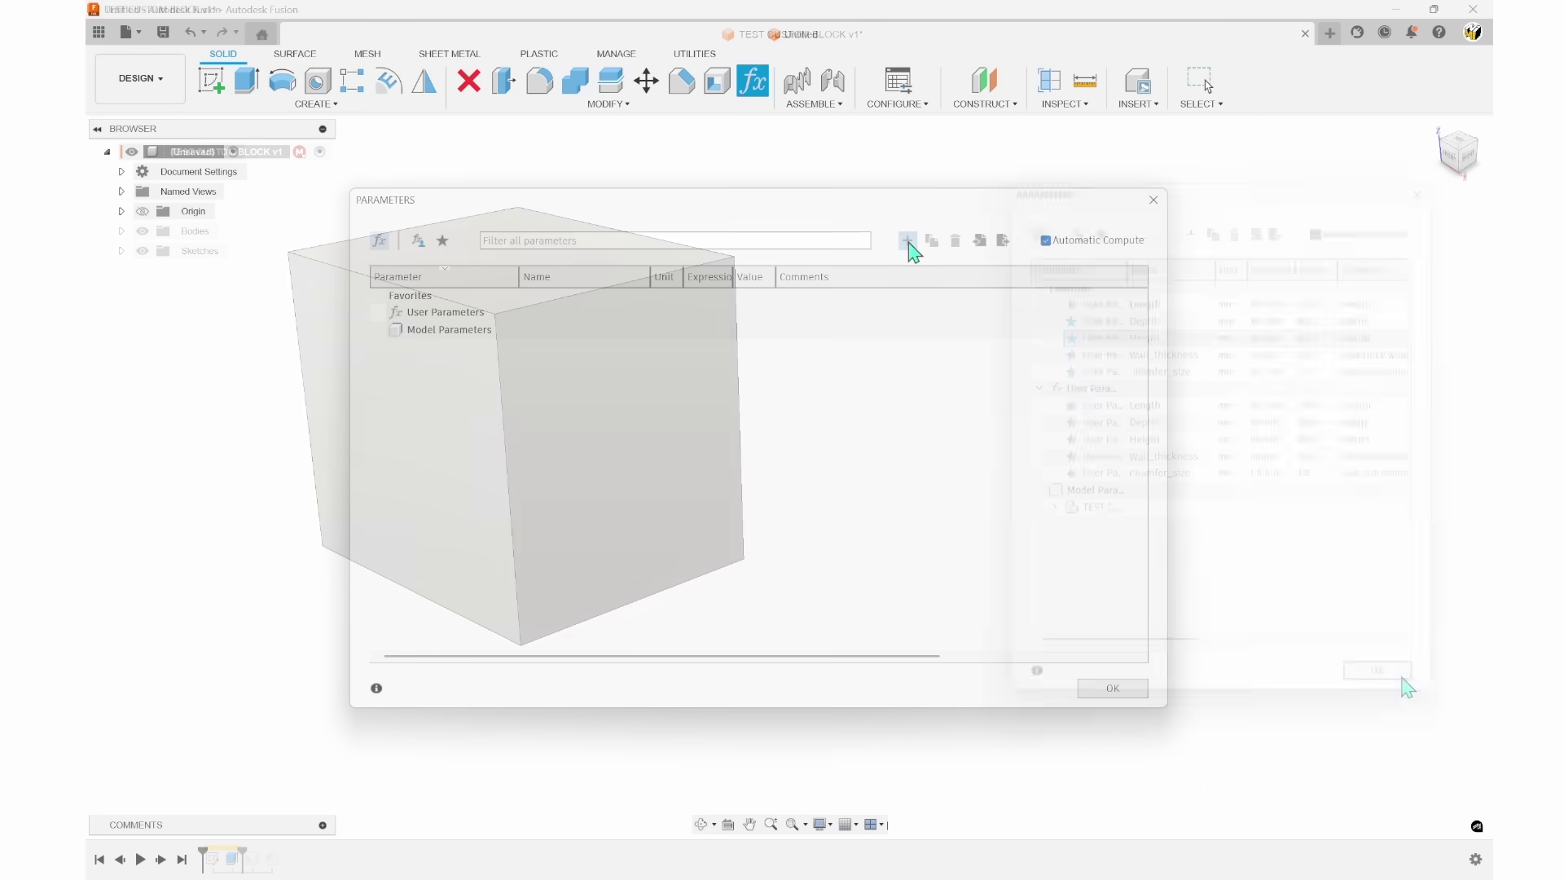
Add a user parameter named Length in mm with expression 80 and the comment Length.
{"action": "left_click", "coordinate": [907, 241]}
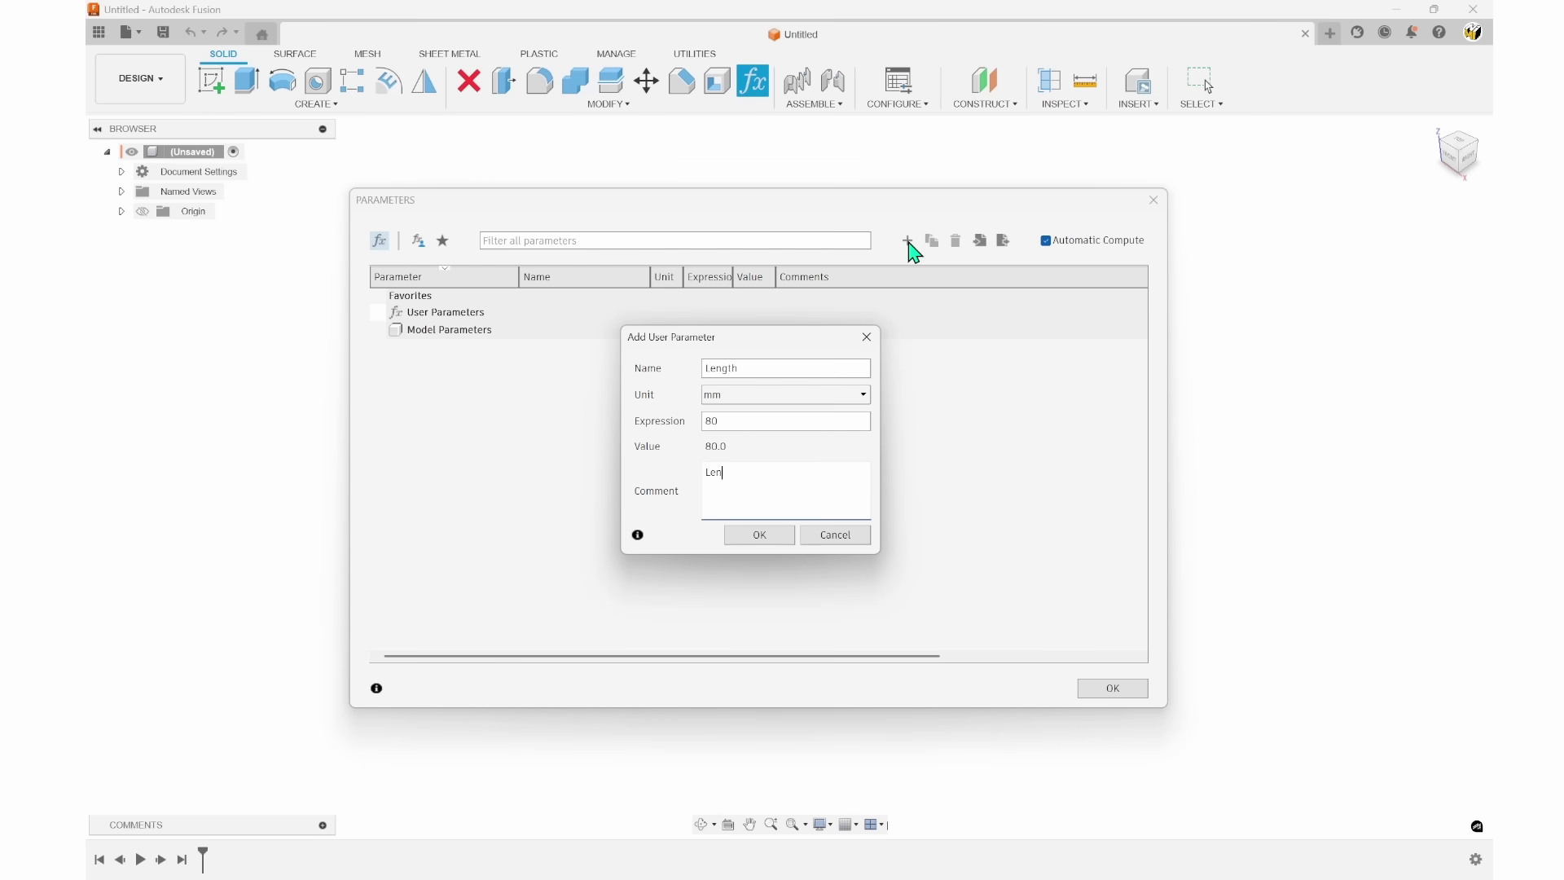
{"action": "left_click", "coordinate": [759, 536]}
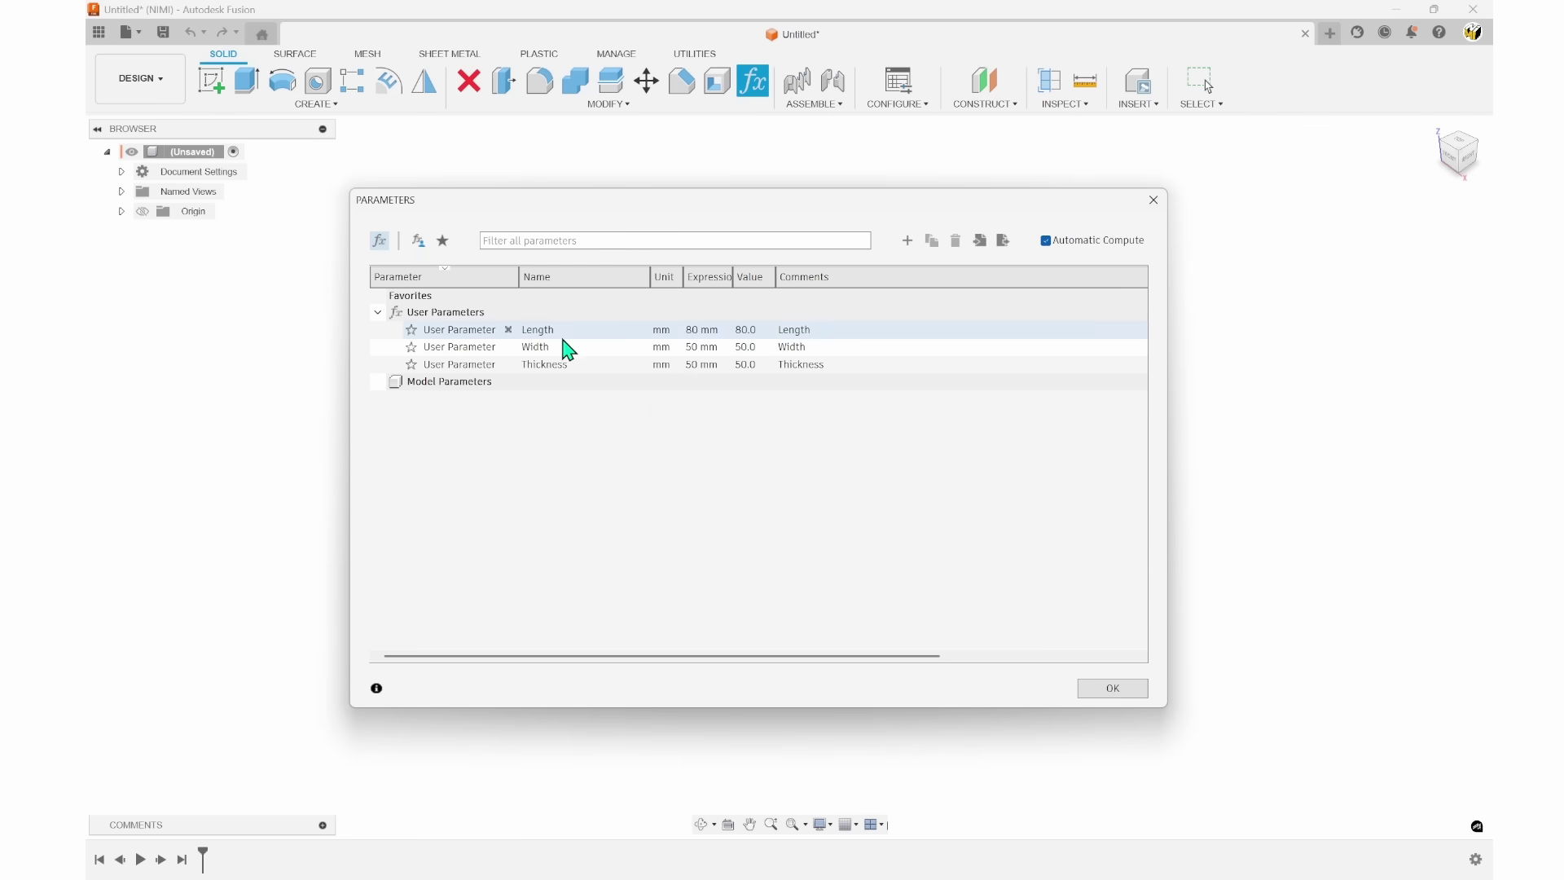
Rename the Width user parameter to Depth and the Thickness parameter to Height, and open the Depth parameter's comment for editing.
{"action": "double_click", "coordinate": [570, 330]}
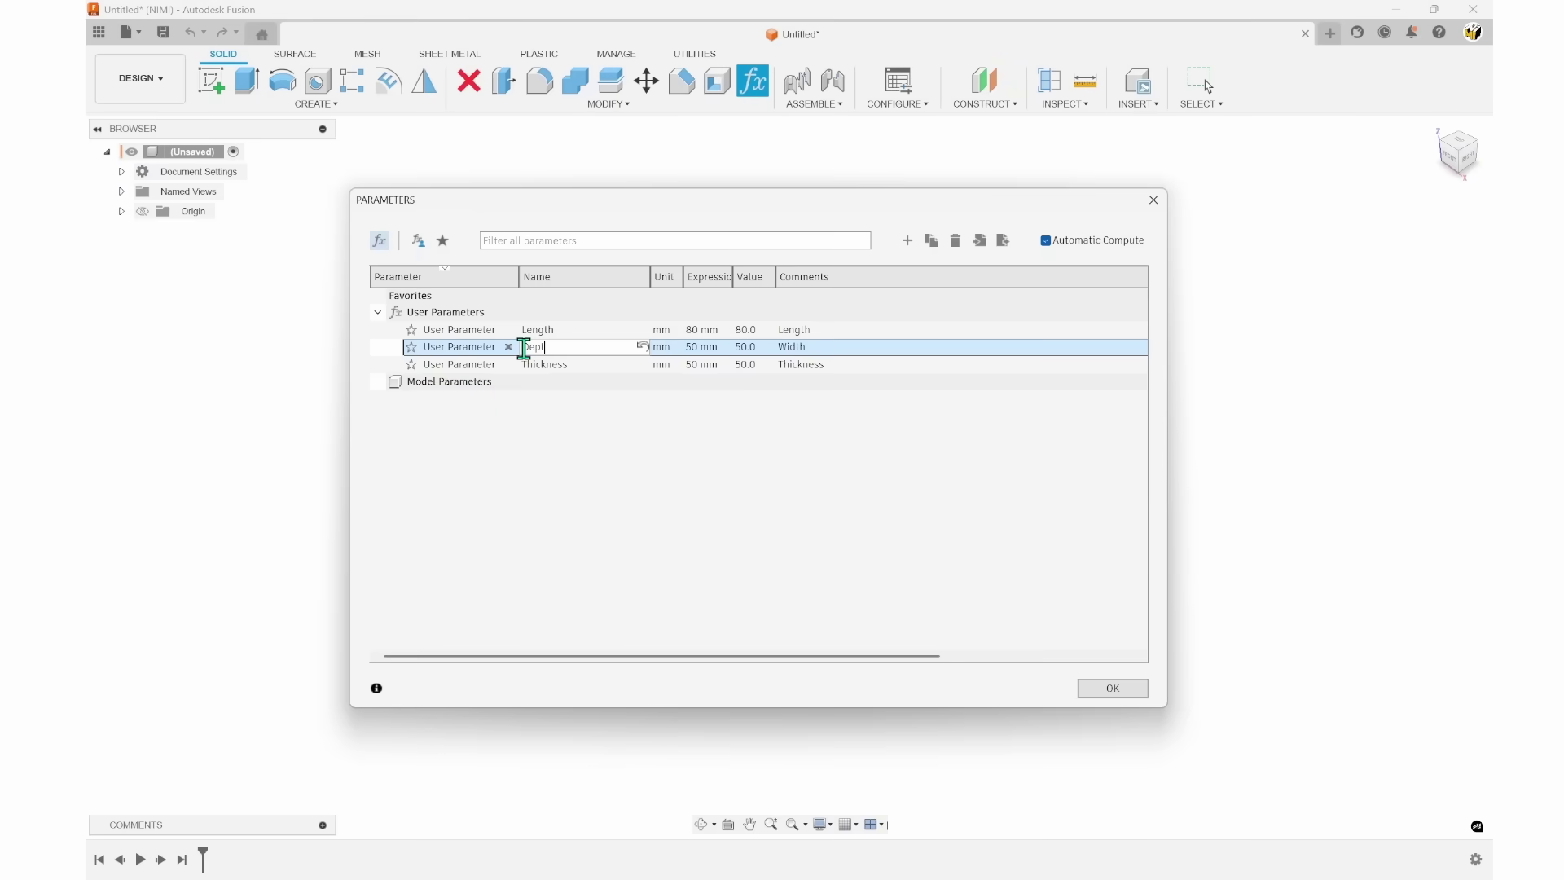
{"action": "double_click", "coordinate": [557, 364]}
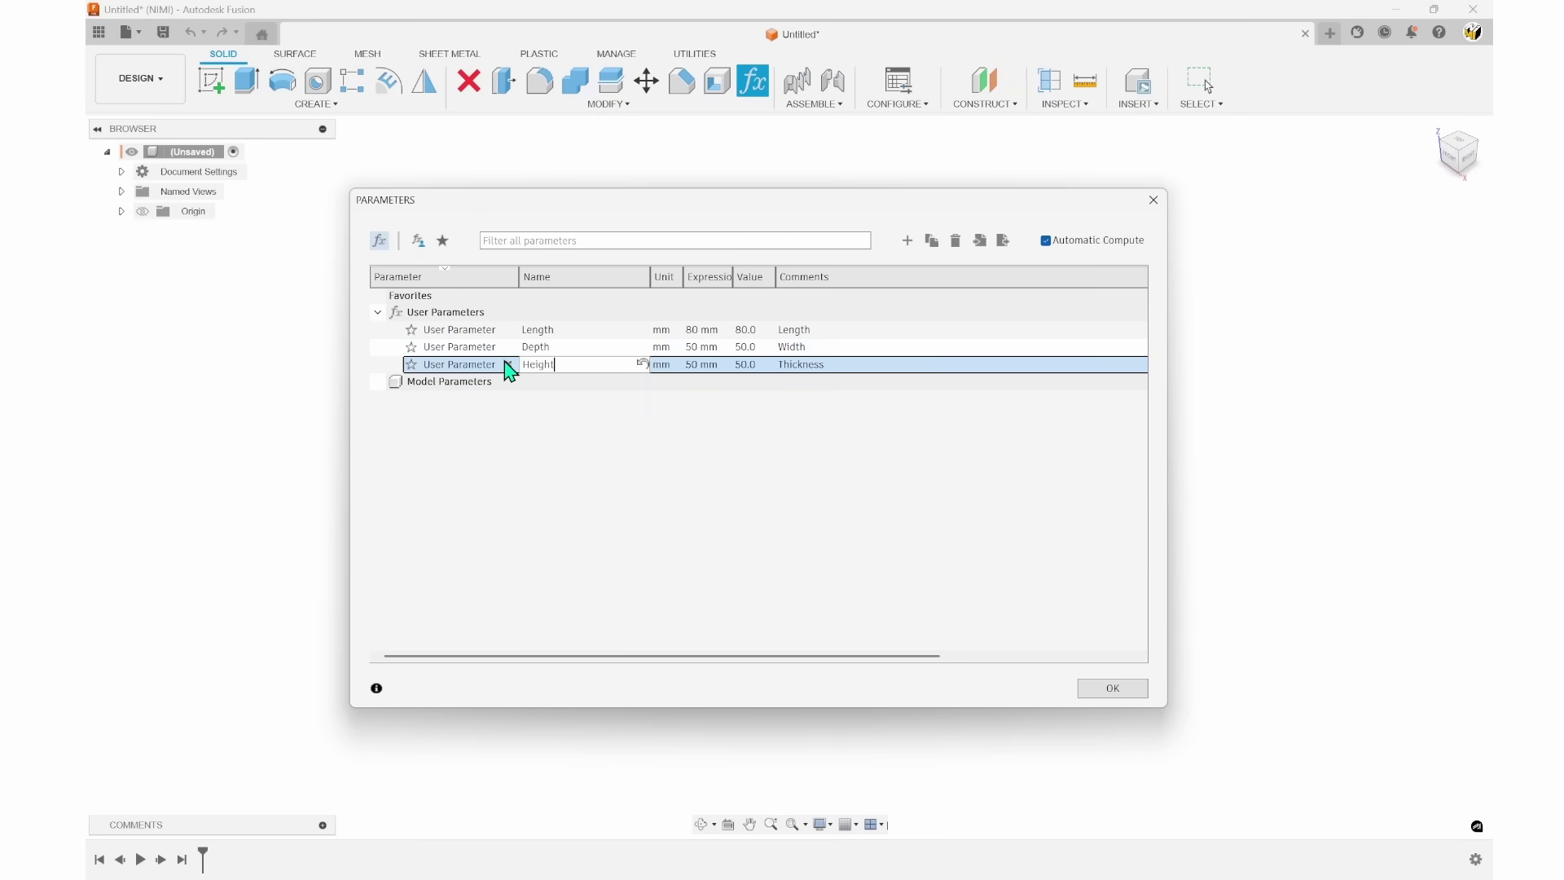
{"action": "left_click", "coordinate": [552, 473]}
{"action": "double_click", "coordinate": [832, 346]}
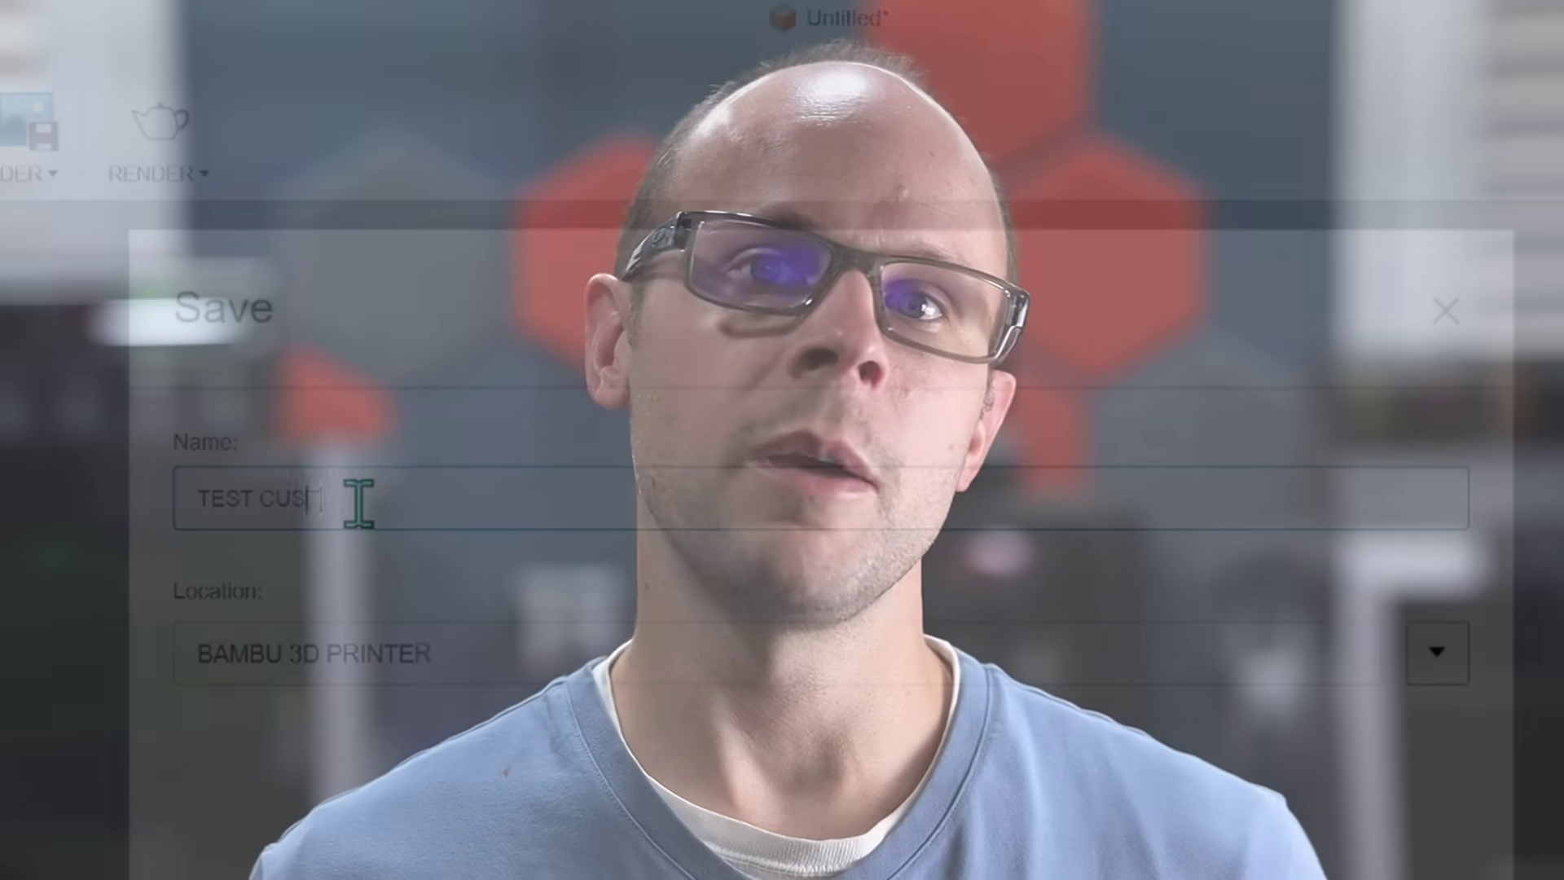
Save the design as TEST CUSTOM BLOCK in the BAMBU 3D PRINTER location and export it as an .f3d file.
{"action": "type", "text": "TOM"}
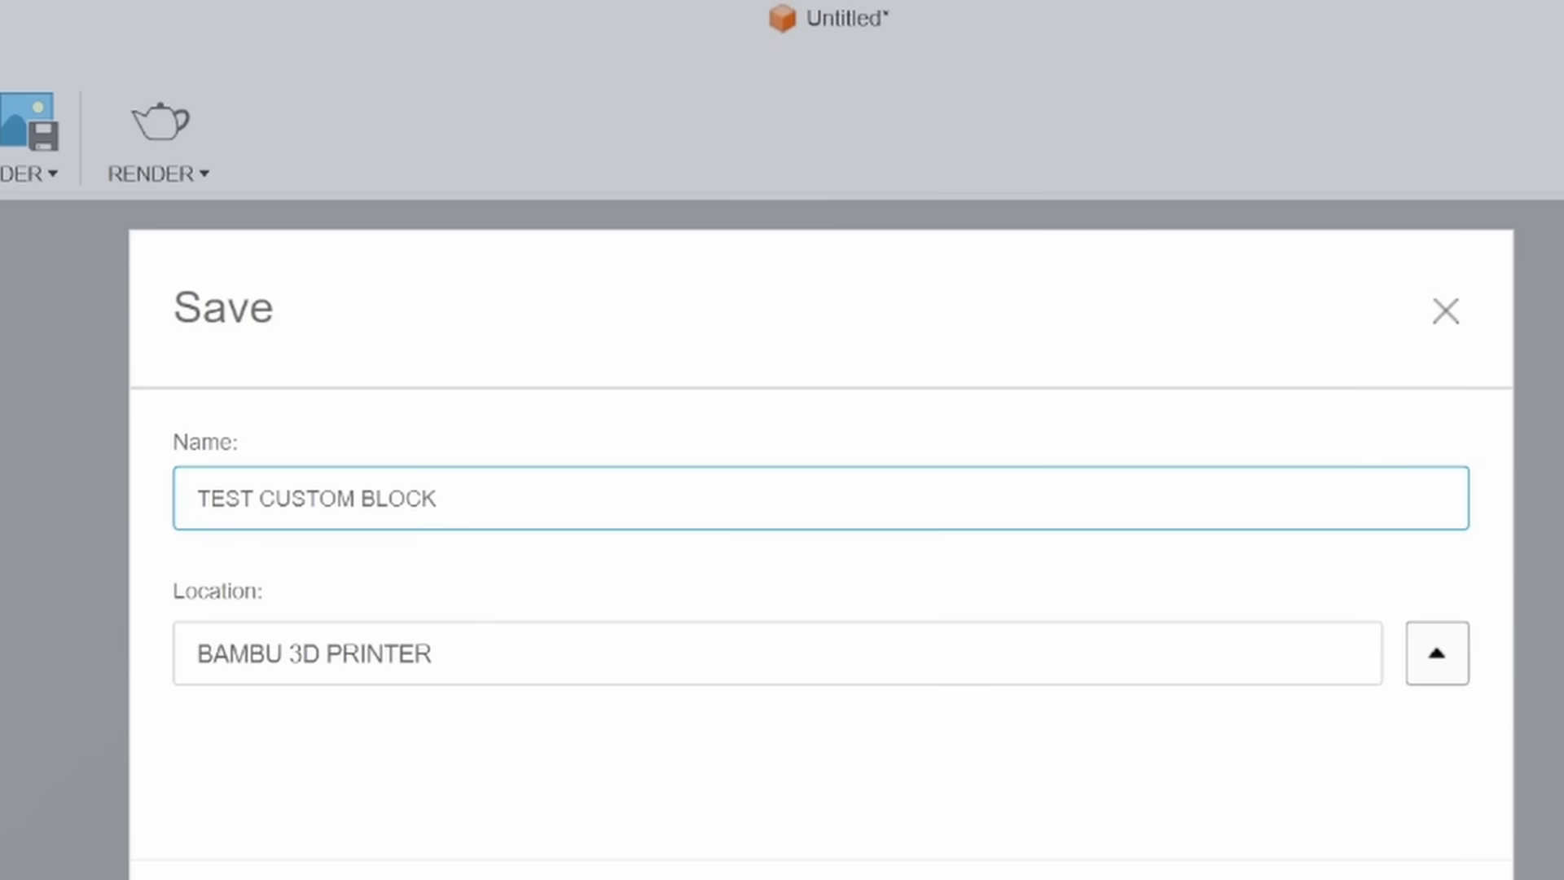
{"action": "type", "text": "BLOCK"}
{"action": "key", "text": "Return"}
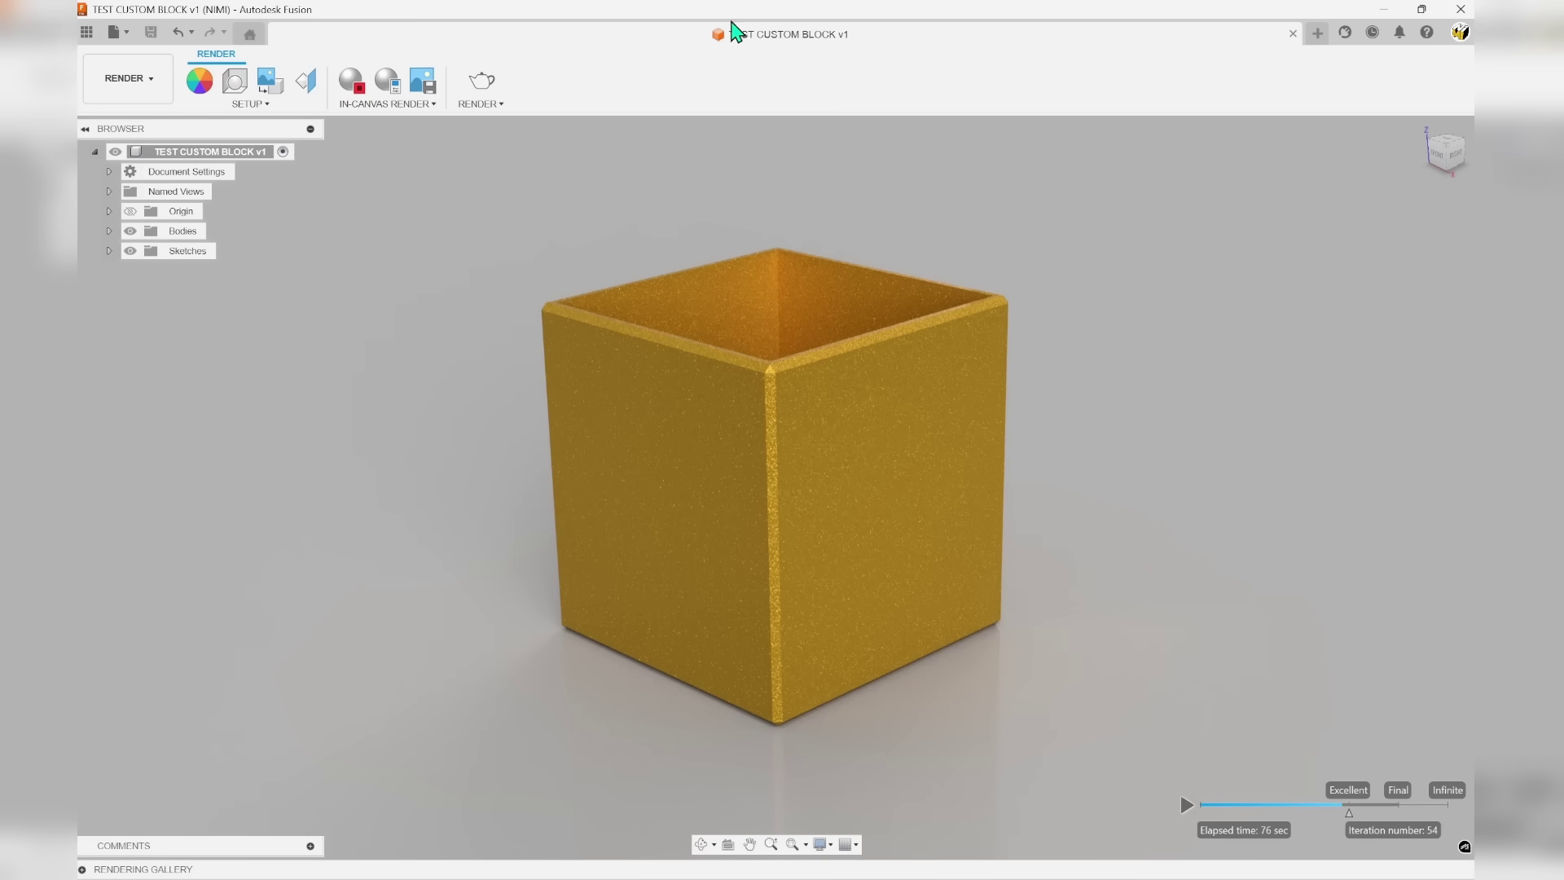
{"action": "left_click", "coordinate": [127, 34]}
{"action": "left_click", "coordinate": [133, 236]}
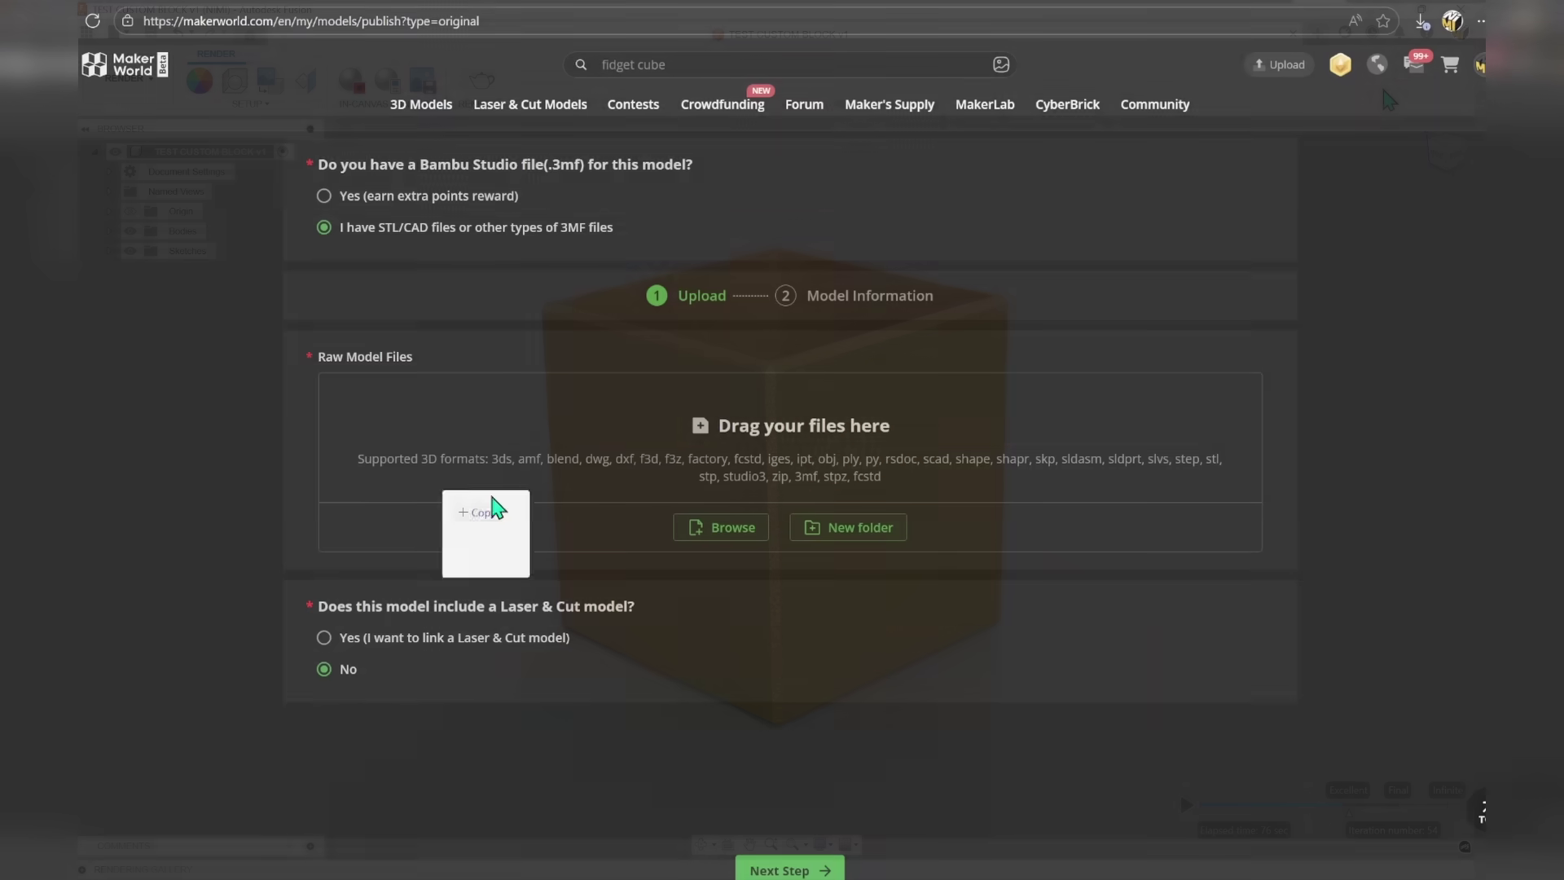
Add TEST CUSTOM BLOCK v1.f3d to the raw model files on MakerWorld and continue to the model information.
{"action": "left_click_drag", "start_coordinate": [456, 489], "coordinate": [846, 441]}
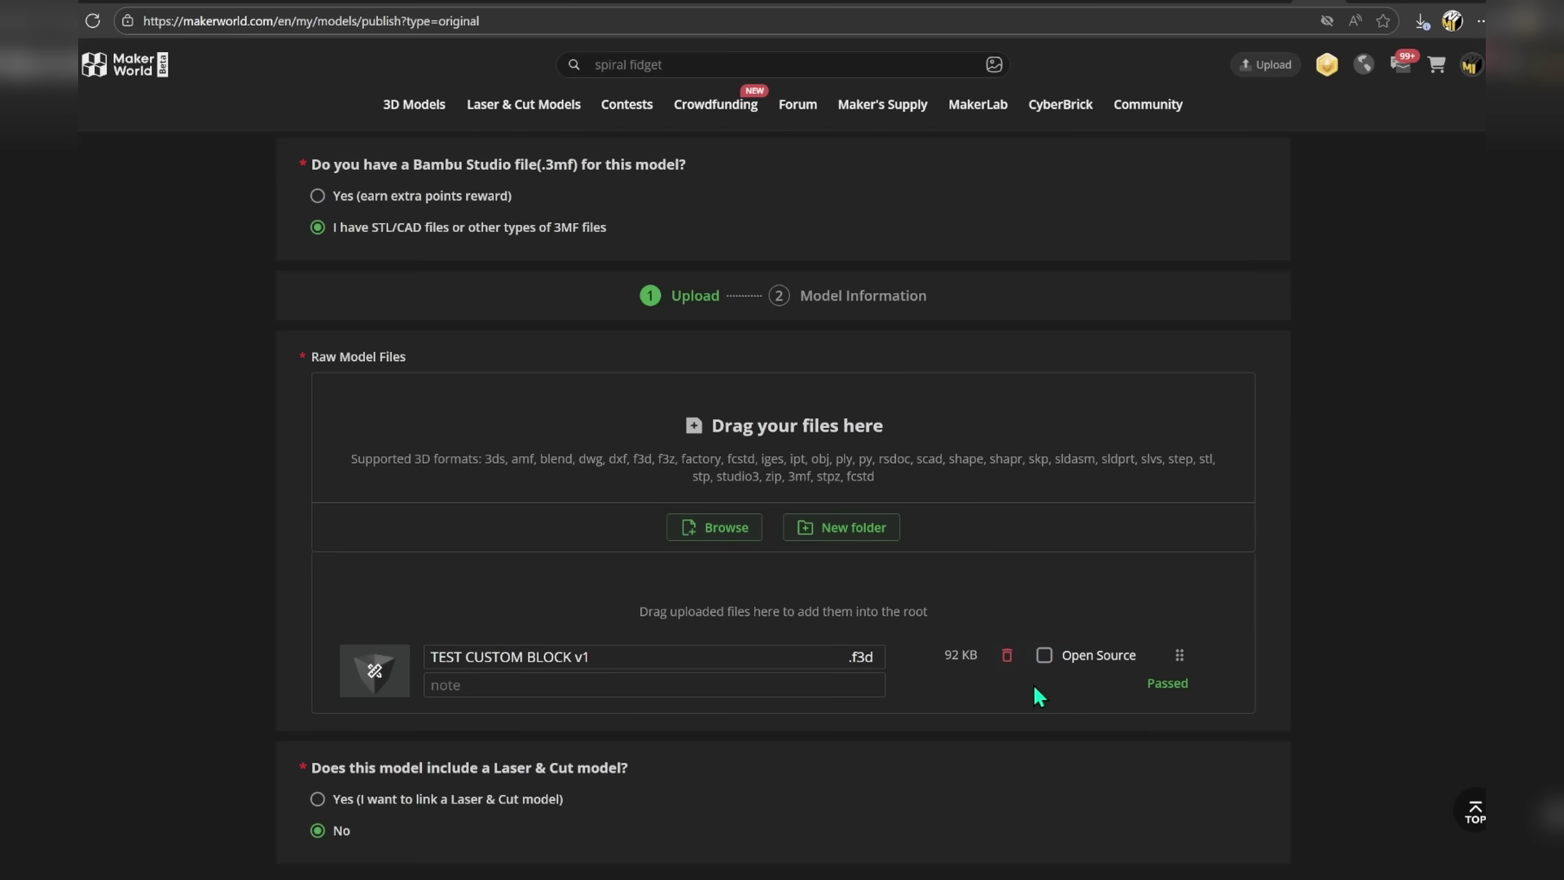
{"action": "scroll", "coordinate": [1034, 688], "scroll_direction": "down", "scroll_amount": 1}
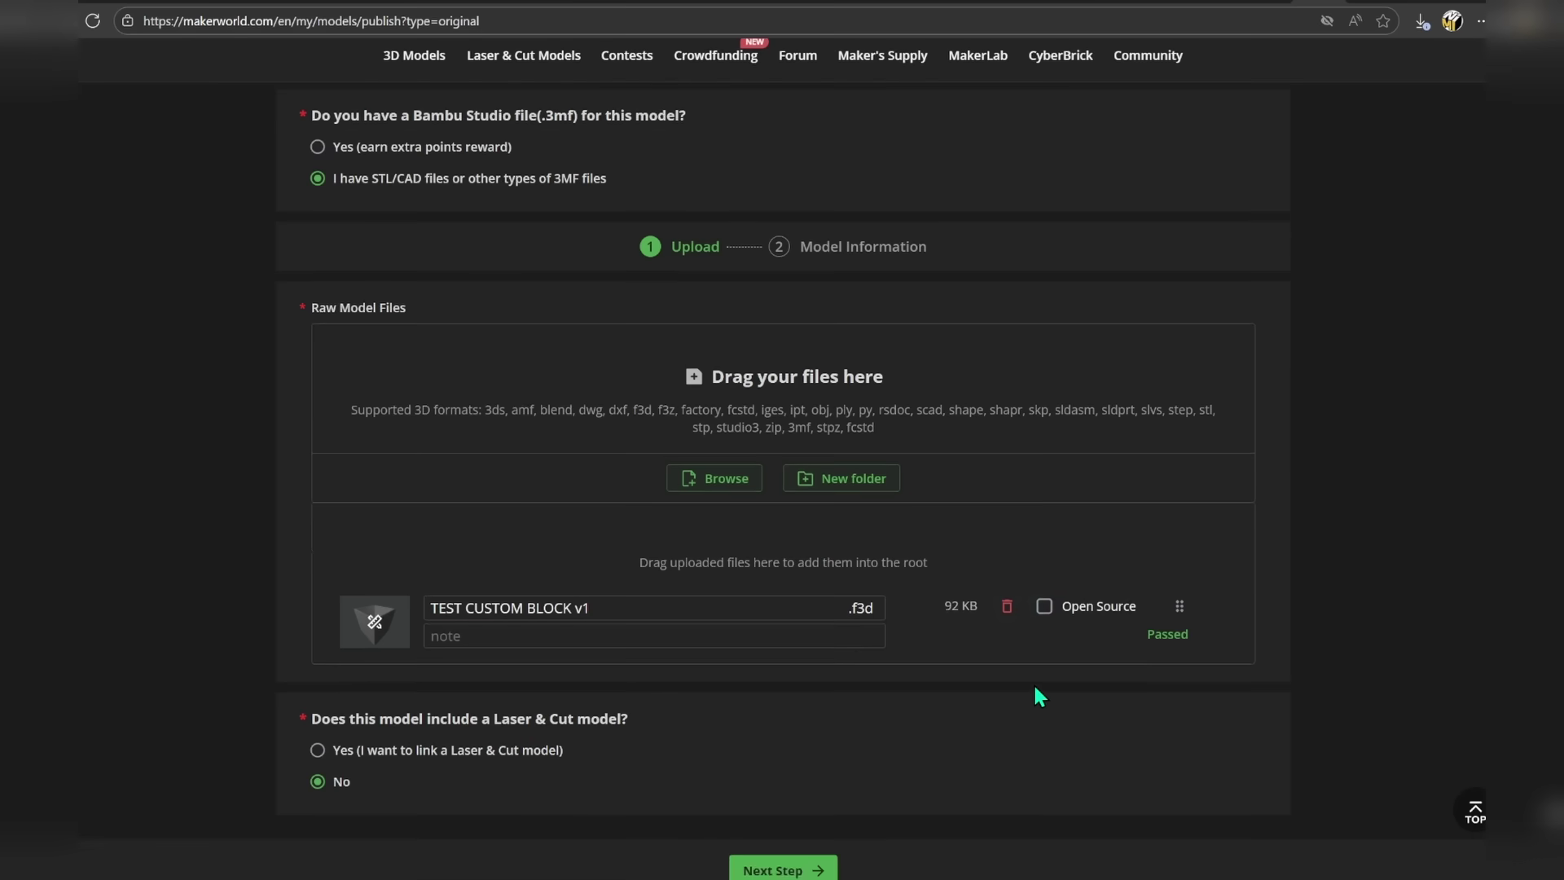
{"action": "left_click", "coordinate": [778, 870]}
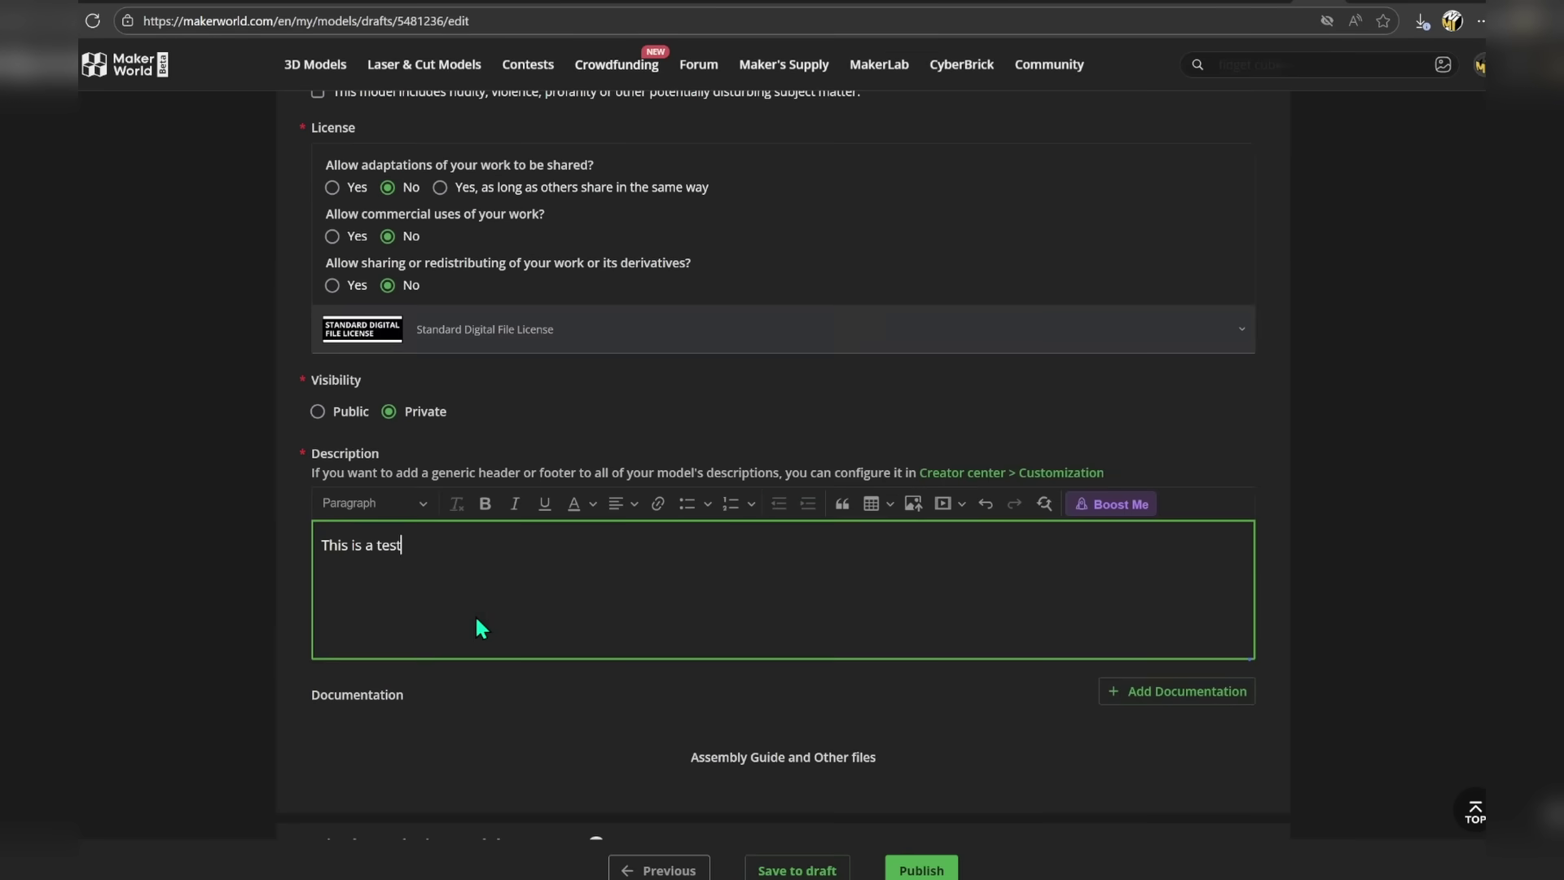
Publish the private model with the description "This is a test".
{"action": "scroll", "coordinate": [478, 619], "scroll_direction": "down", "scroll_amount": 3}
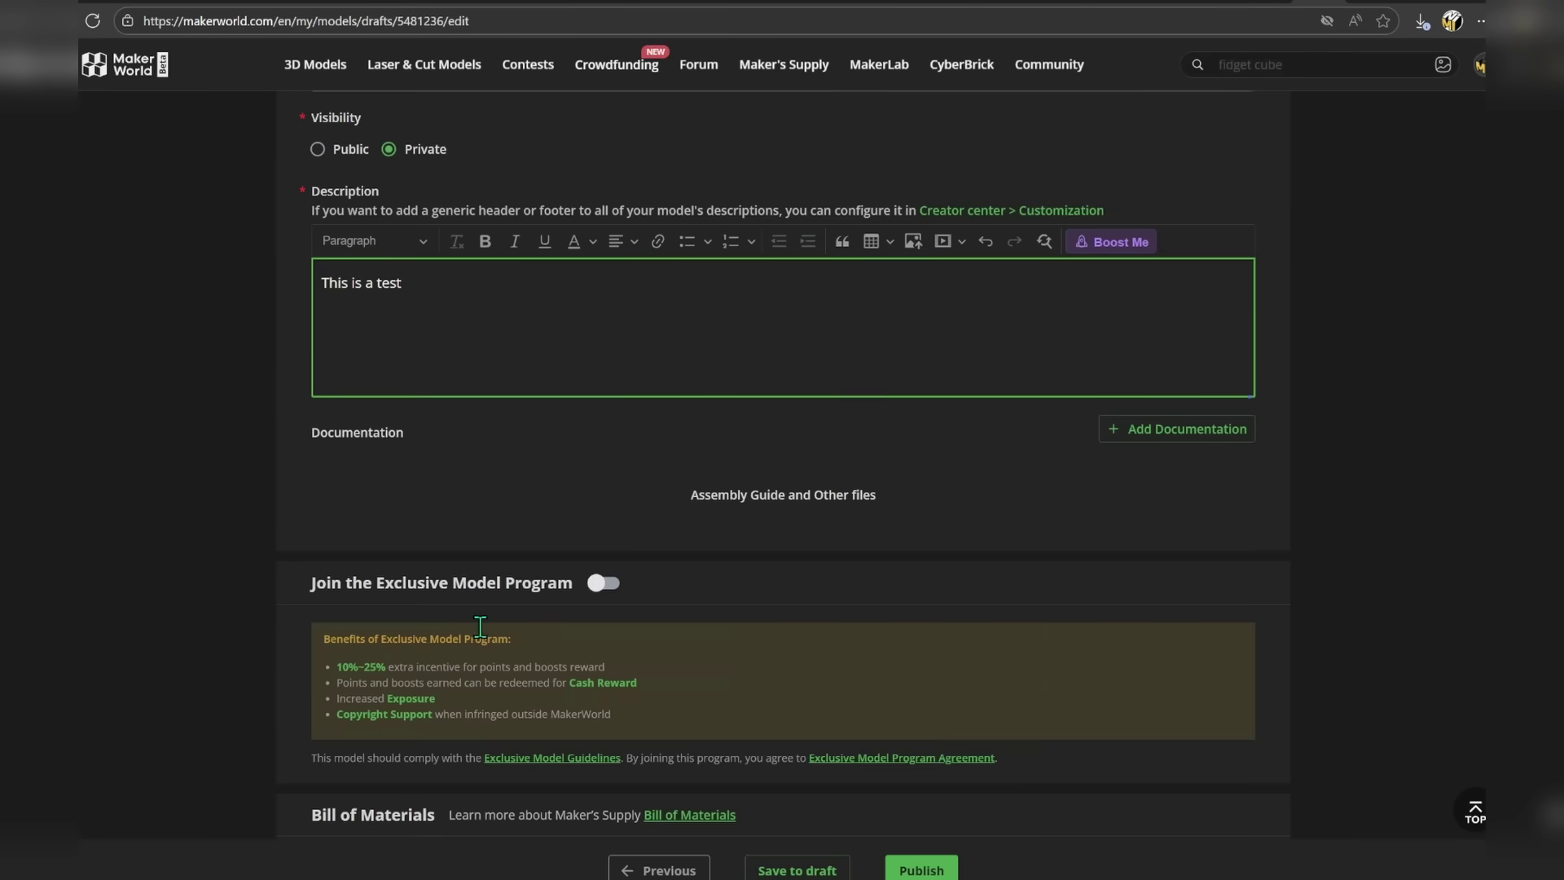
{"action": "left_click", "coordinate": [929, 870]}
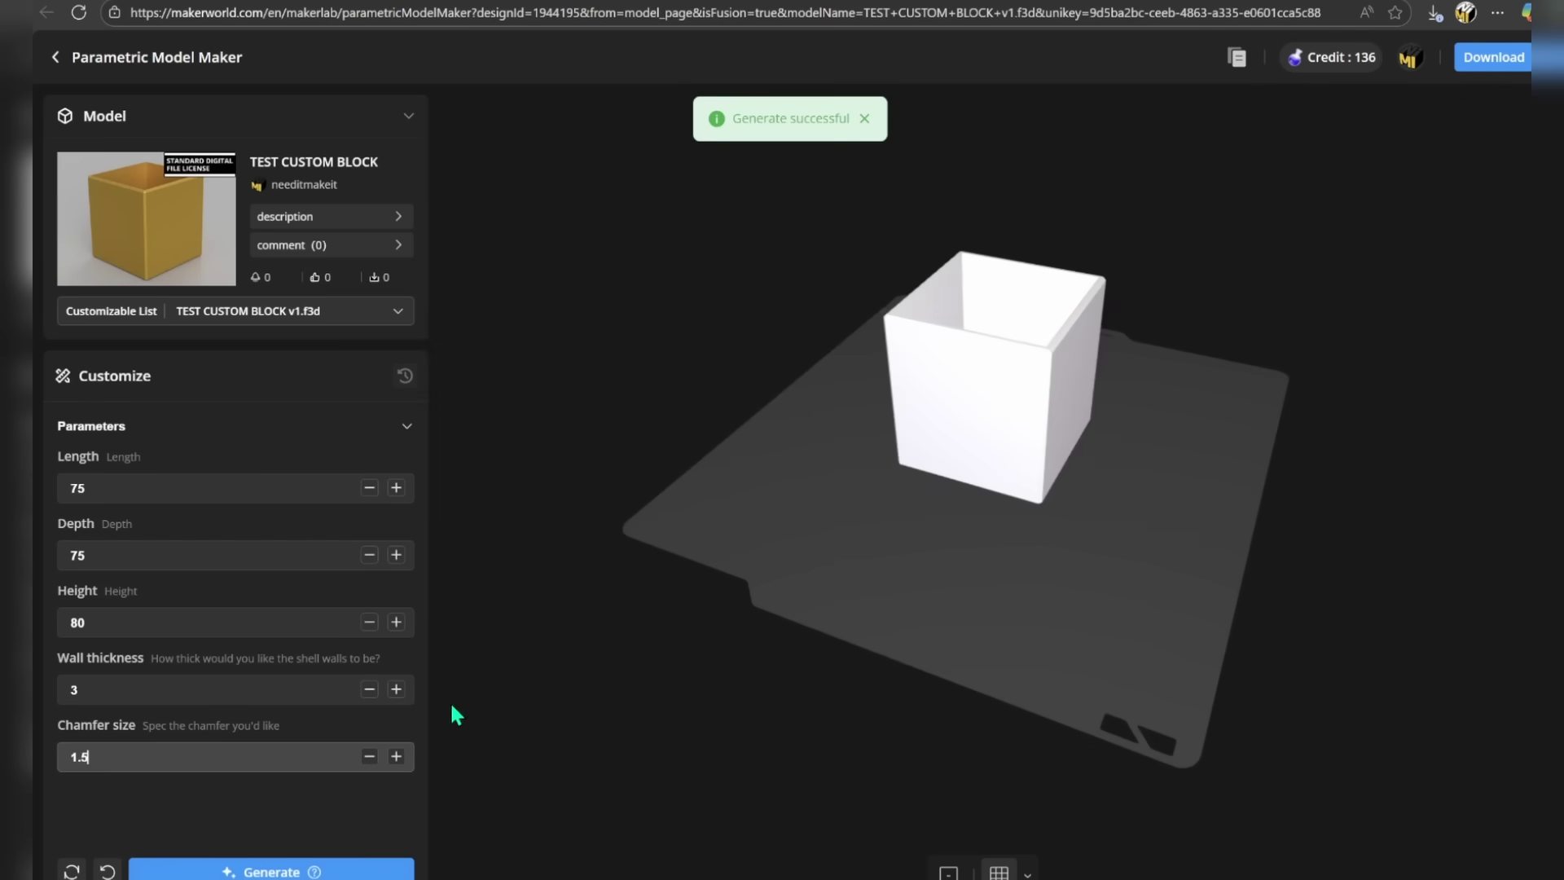
Generate the custom block with Length 150, Depth 50, Height 50, Wall thickness 2.4 and Chamfer size 1.
{"action": "left_click_drag", "start_coordinate": [899, 653], "coordinate": [935, 606]}
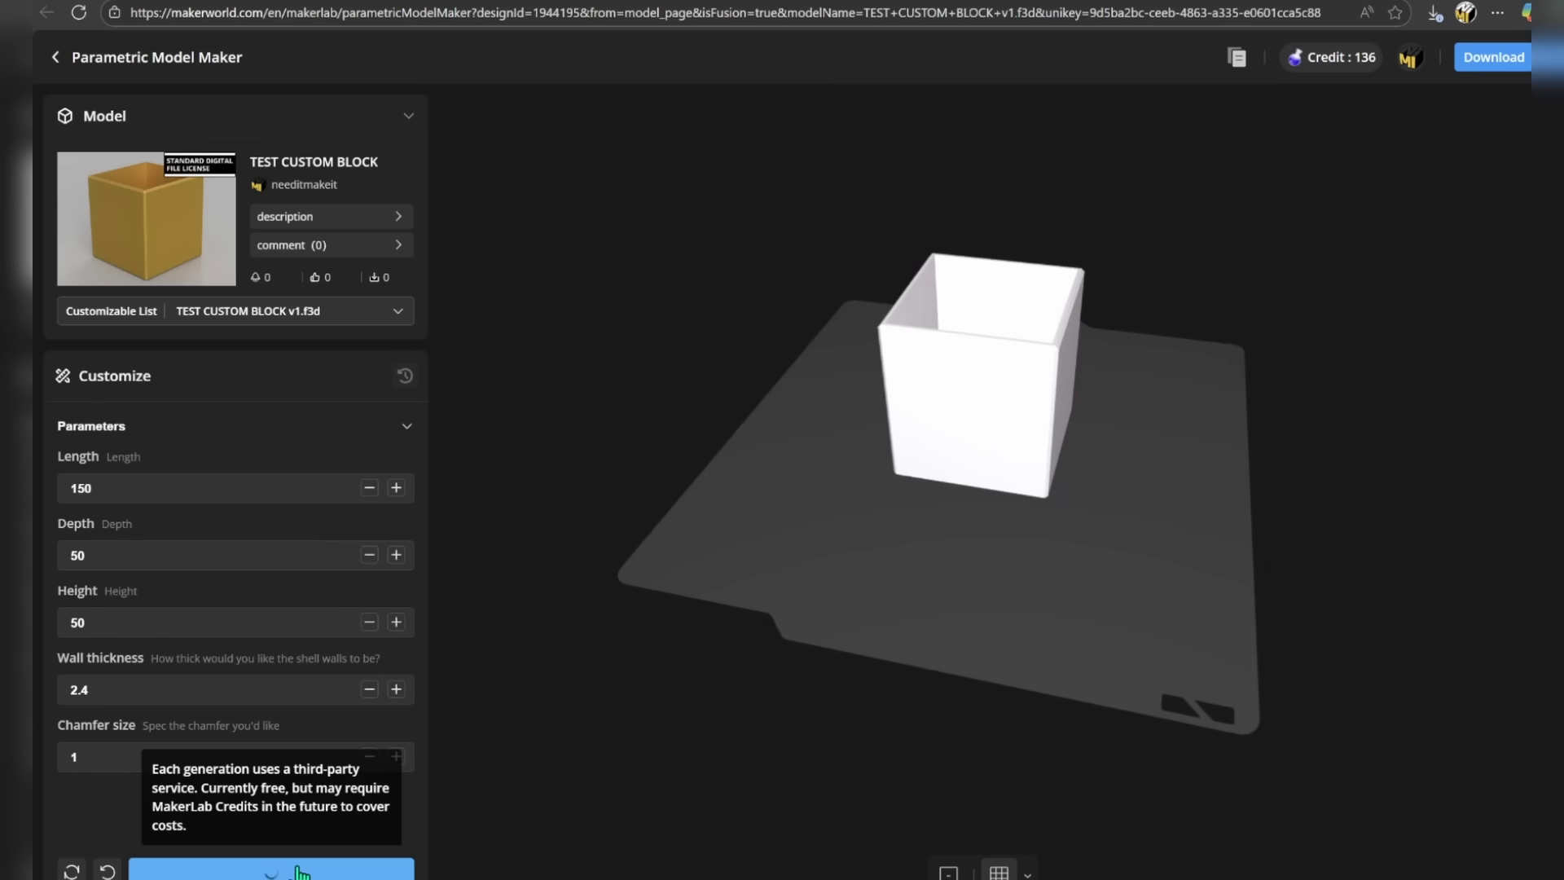
{"action": "left_click", "coordinate": [271, 870]}
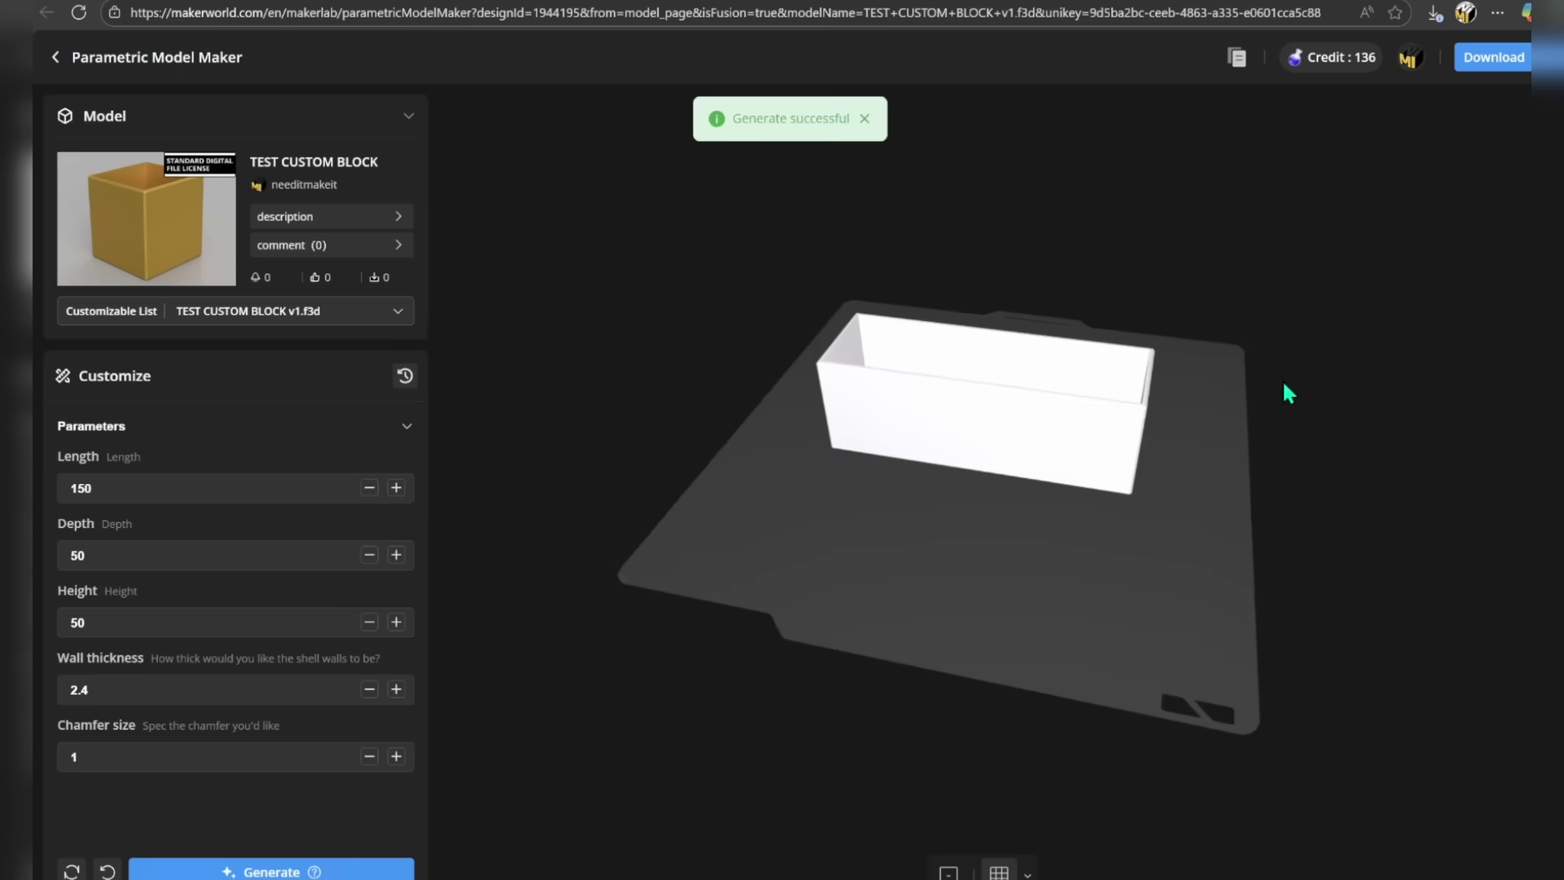
{"action": "left_click_drag", "start_coordinate": [1213, 626], "coordinate": [1211, 548]}
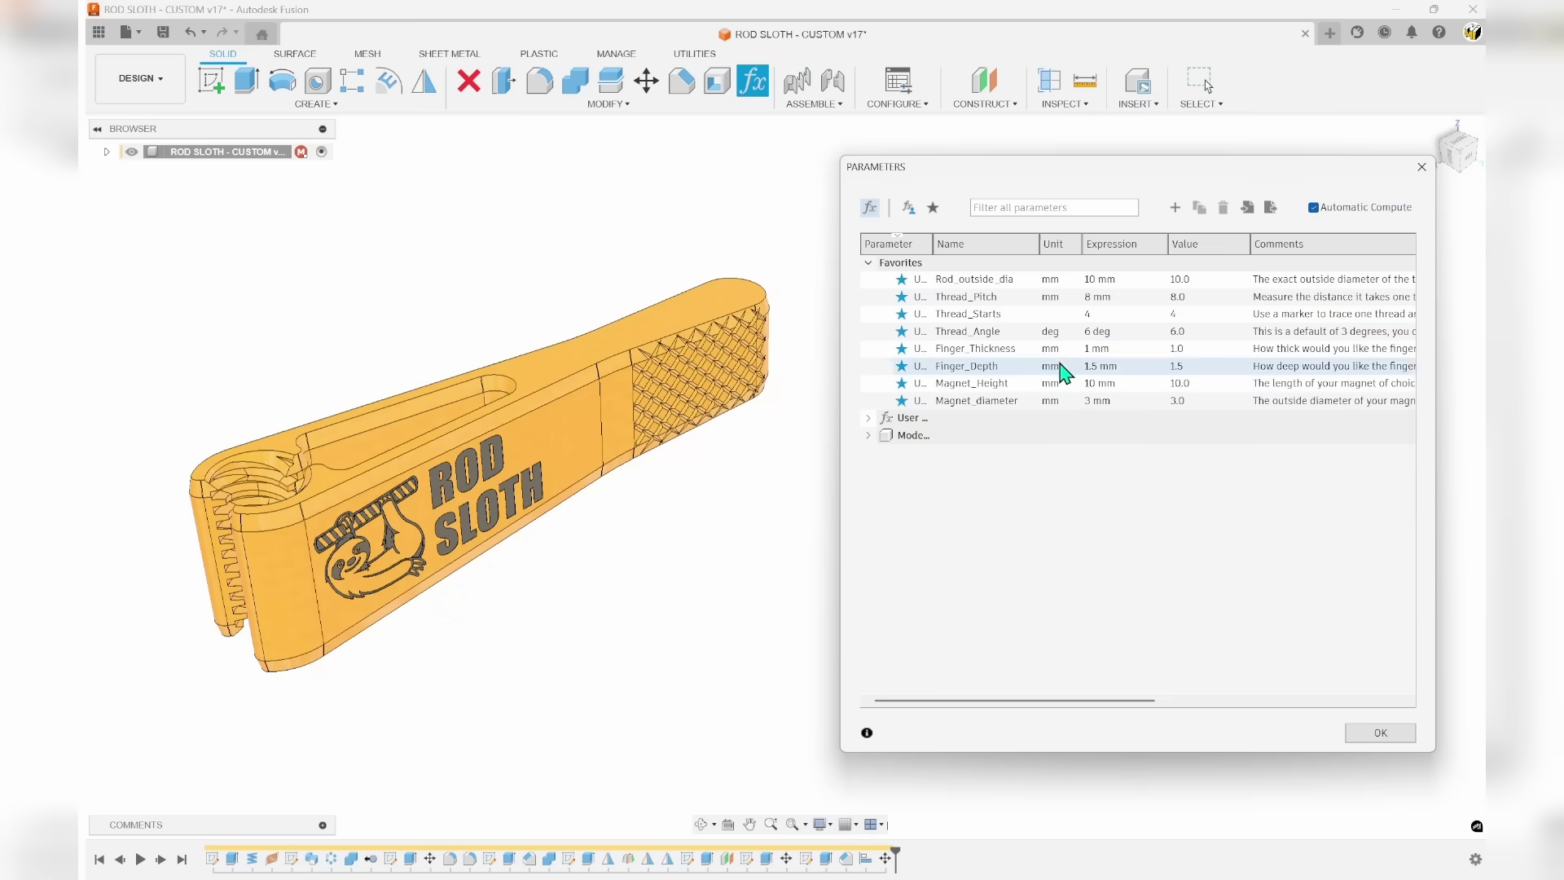
Set the Rod_outside_dia parameter to 8 mm and Thread_Starts to 2.
{"action": "left_click", "coordinate": [1121, 280]}
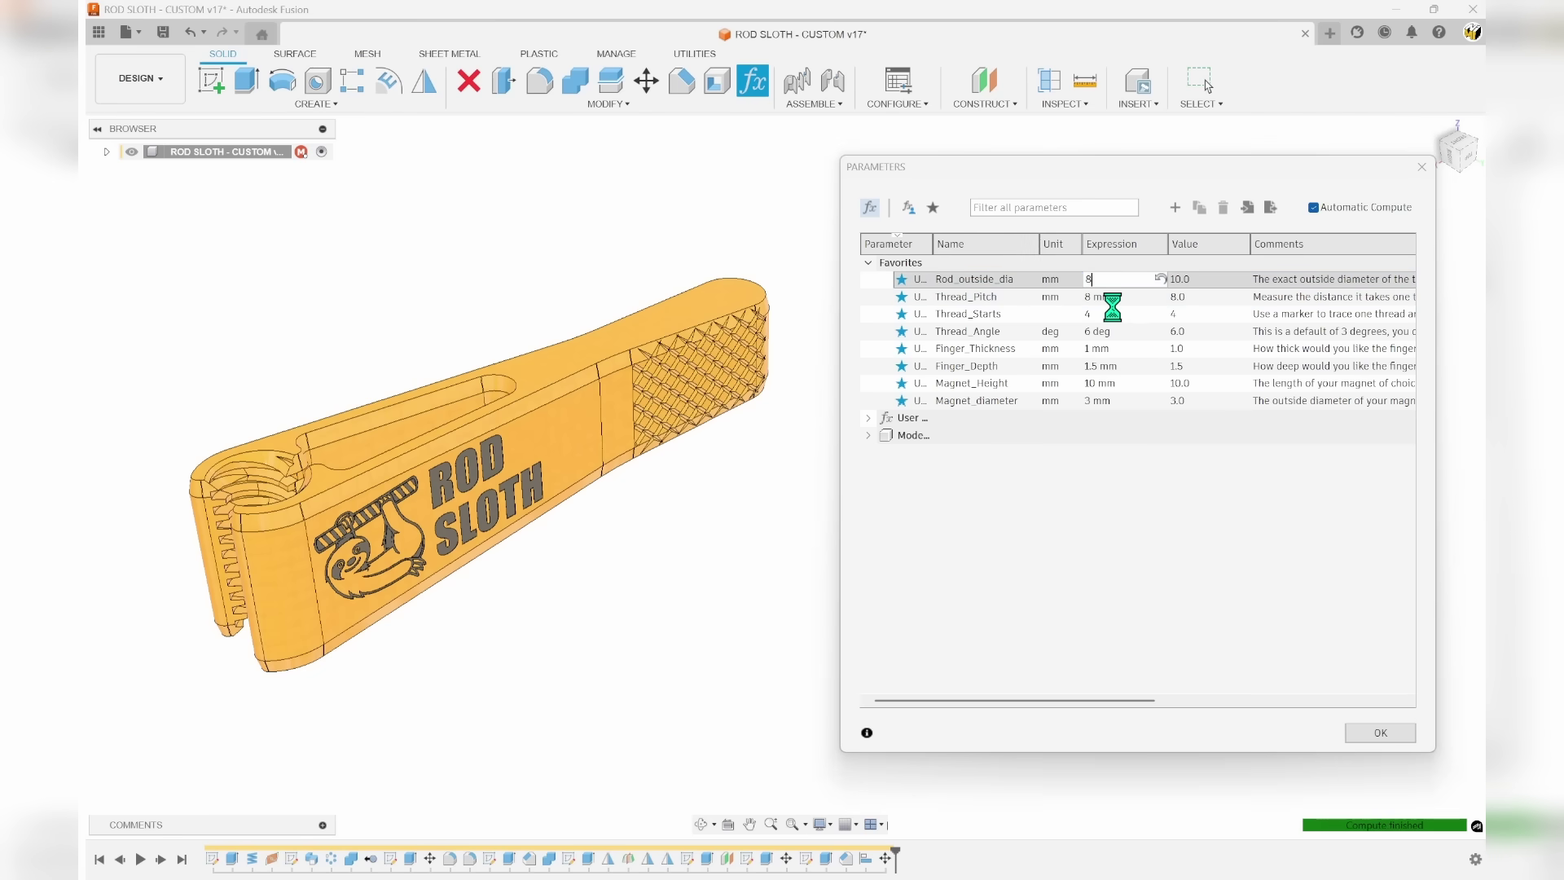
{"action": "key", "text": "Return"}
{"action": "key", "text": "Return"}
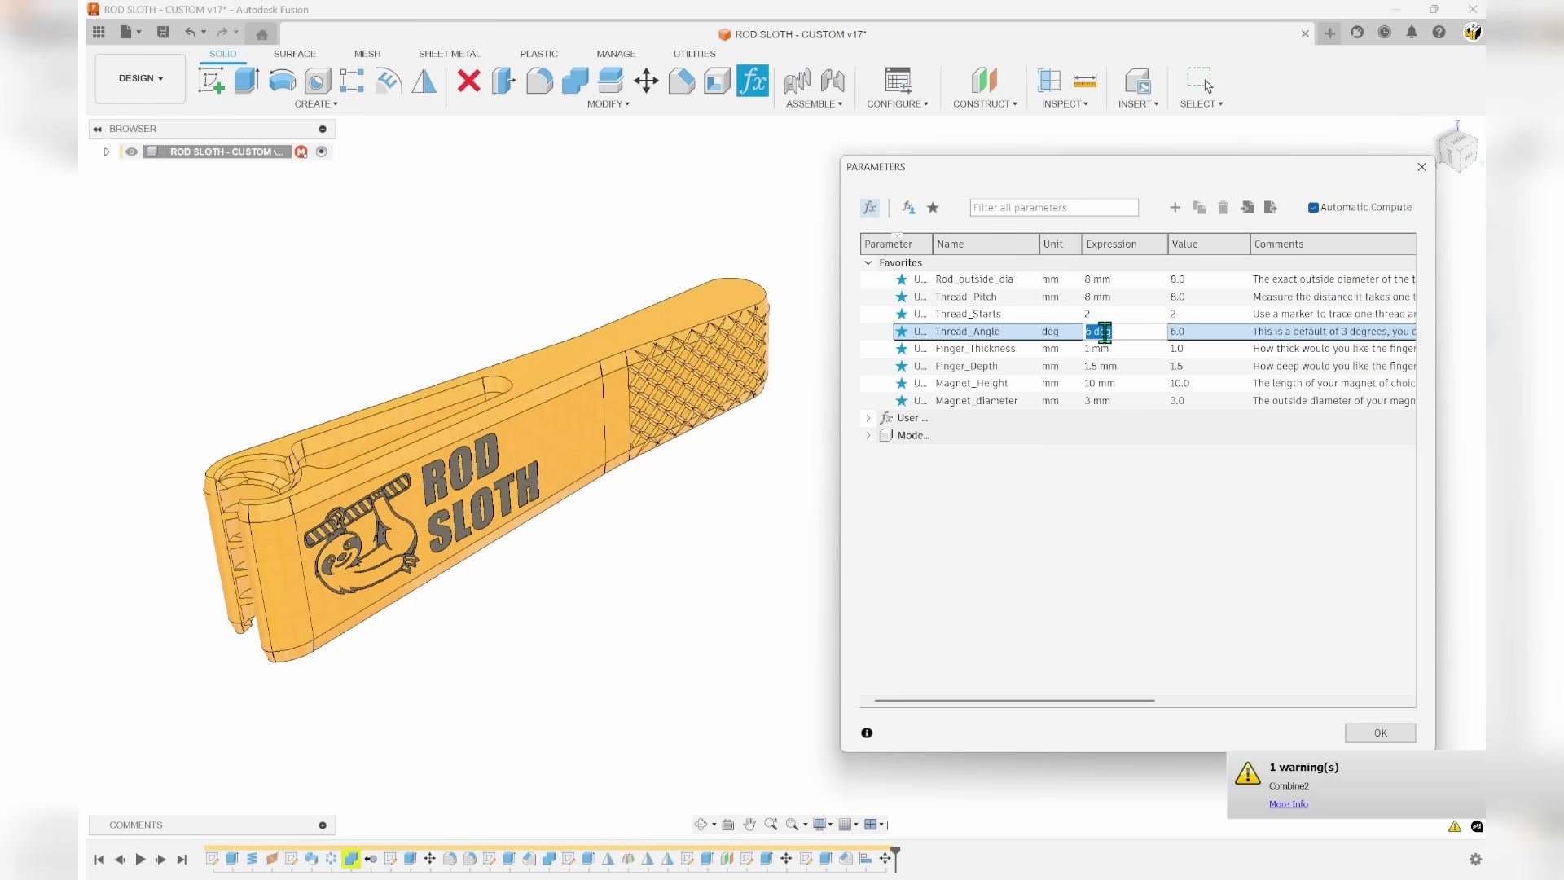
Set the Rod_outside_dia parameter to 10 mm and Thread_Pitch to 4 mm.
{"action": "left_click", "coordinate": [1109, 280]}
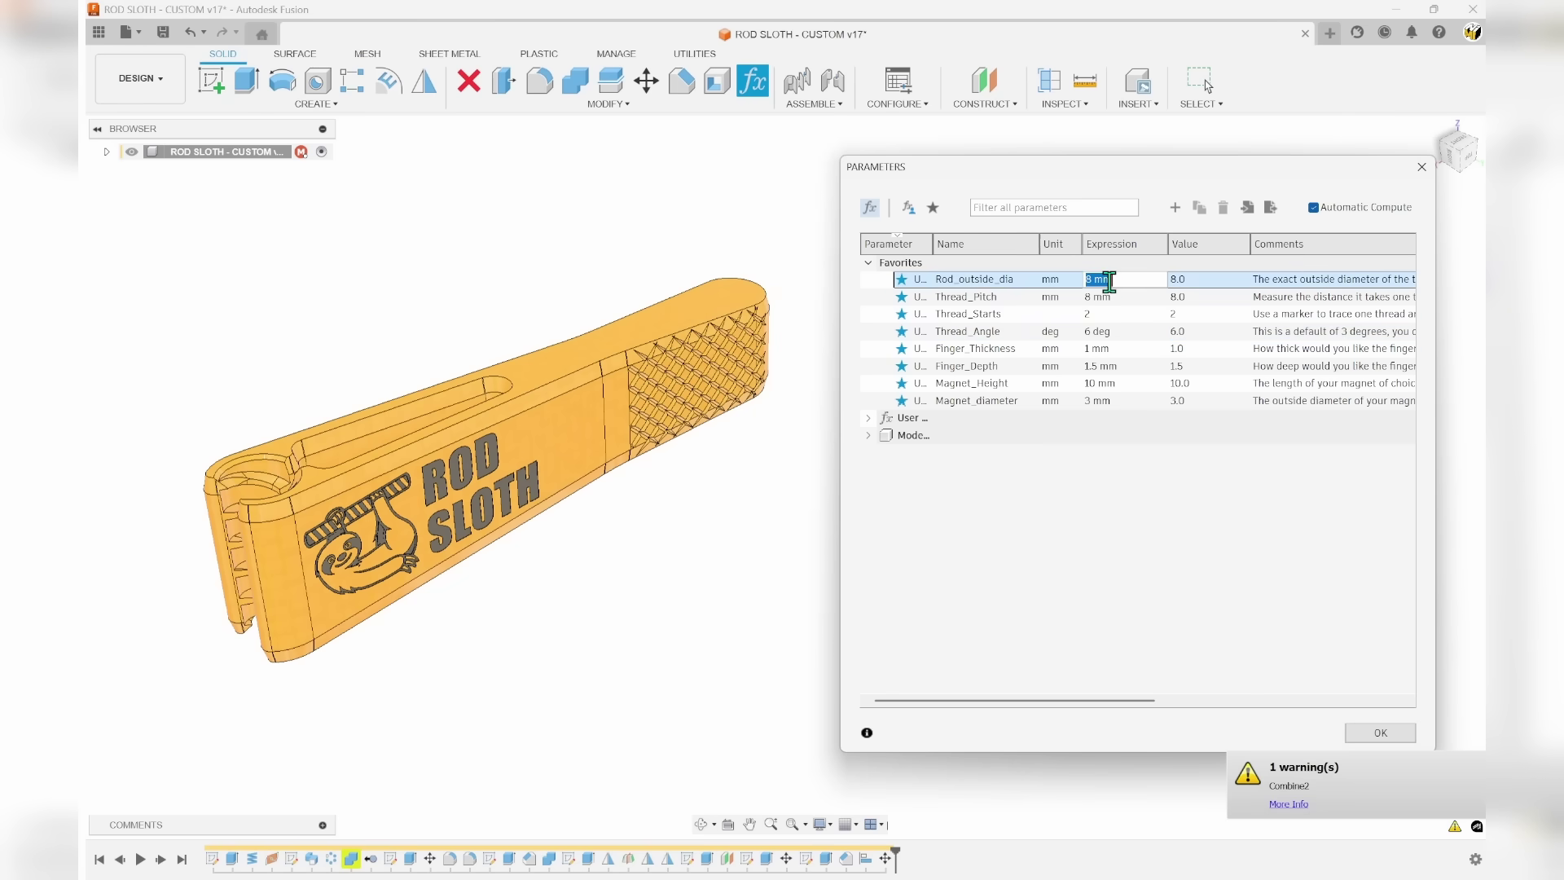
{"action": "type", "text": "1"}
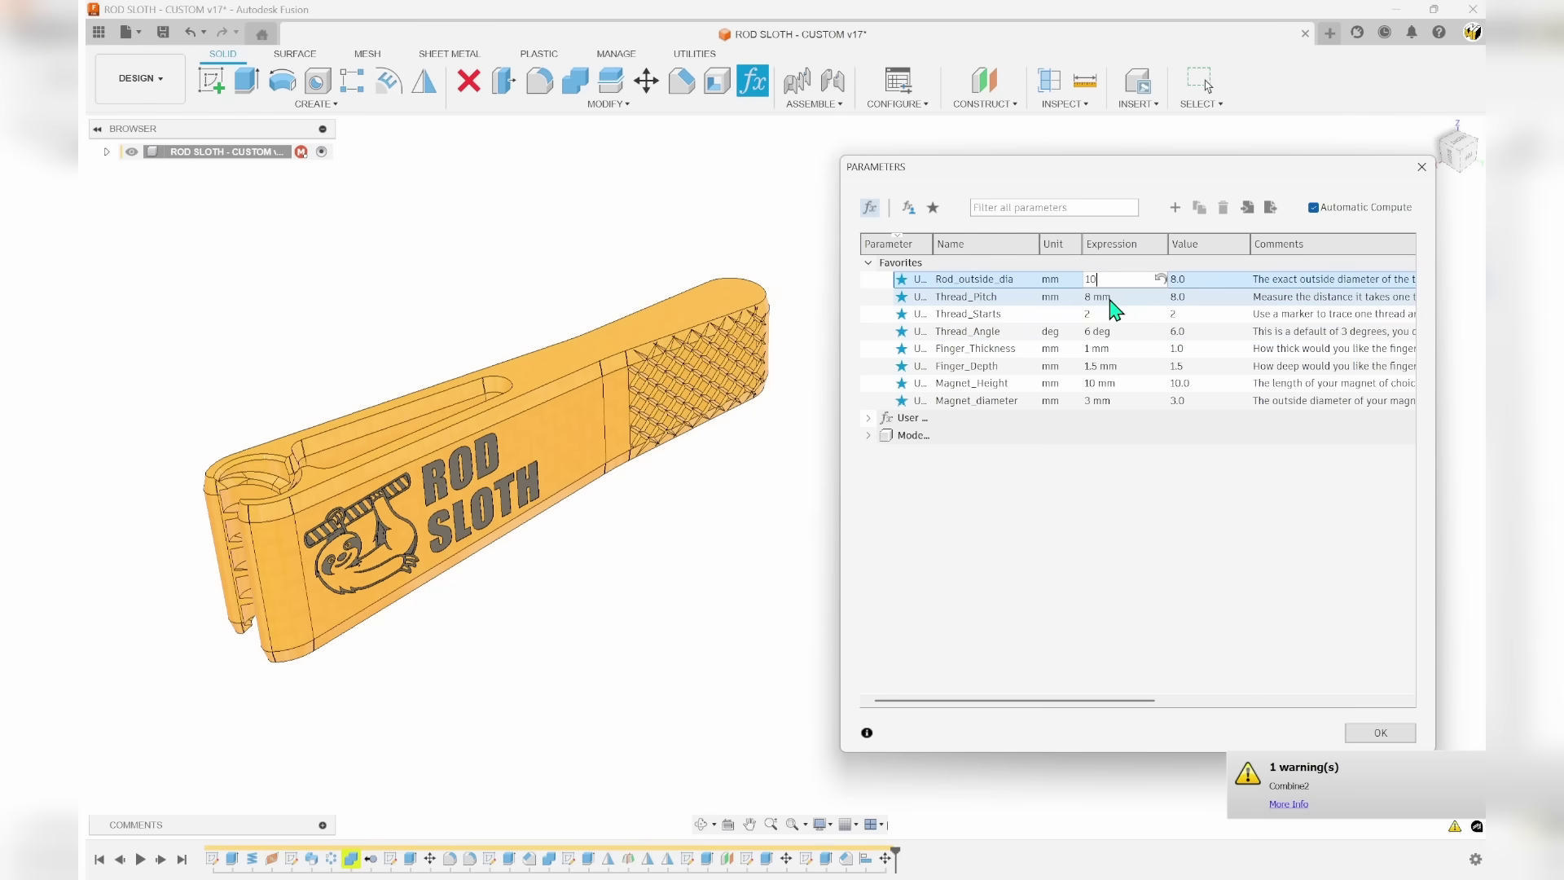
{"action": "type", "text": "0"}
{"action": "key", "text": "Return"}
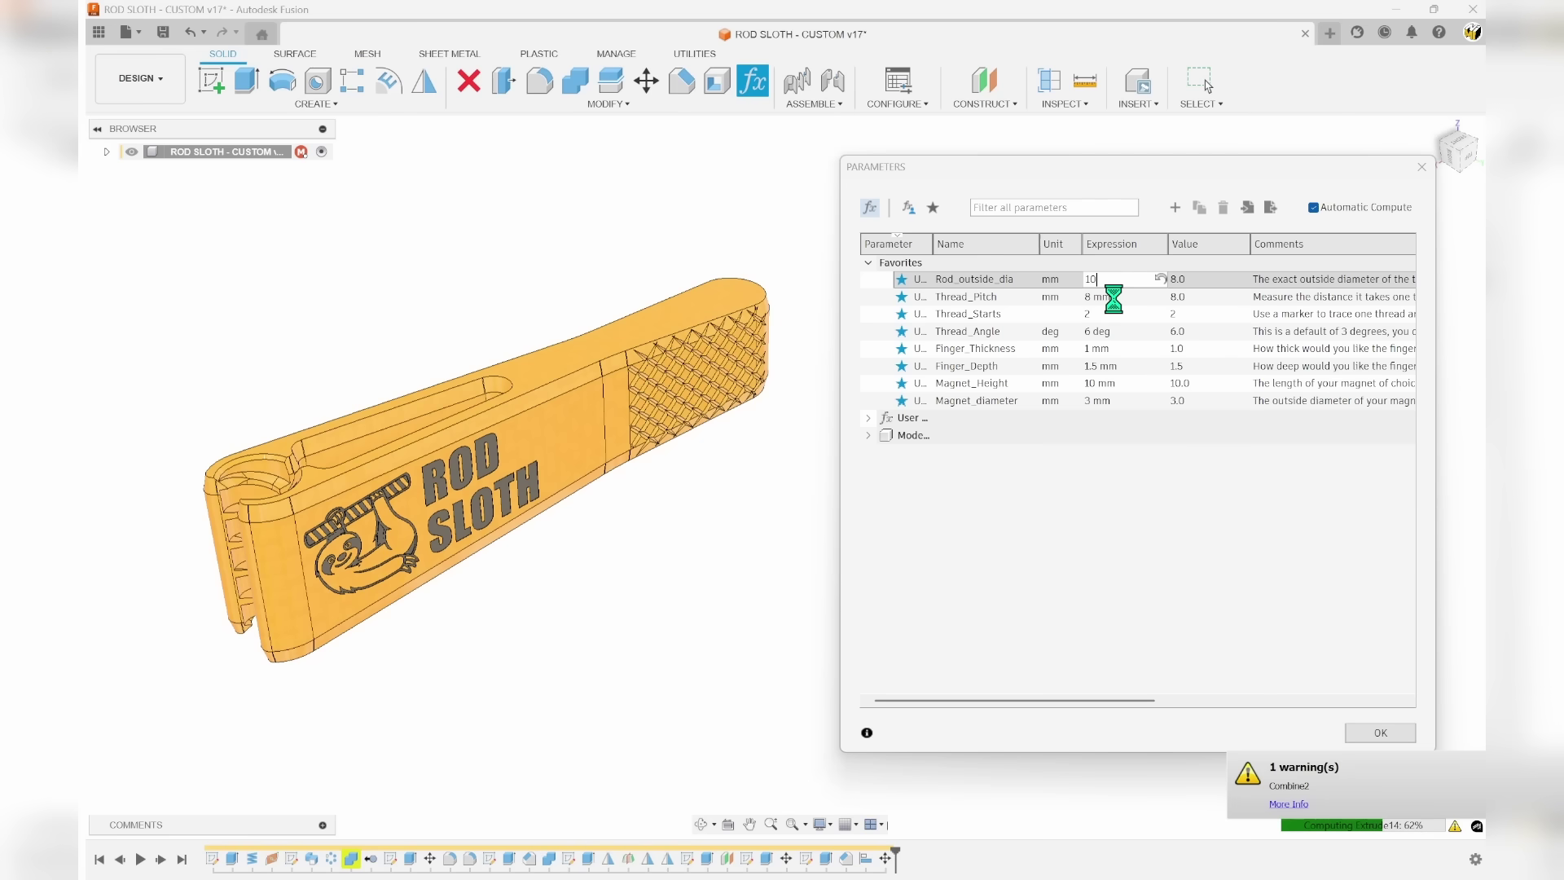
{"action": "left_click", "coordinate": [1114, 298]}
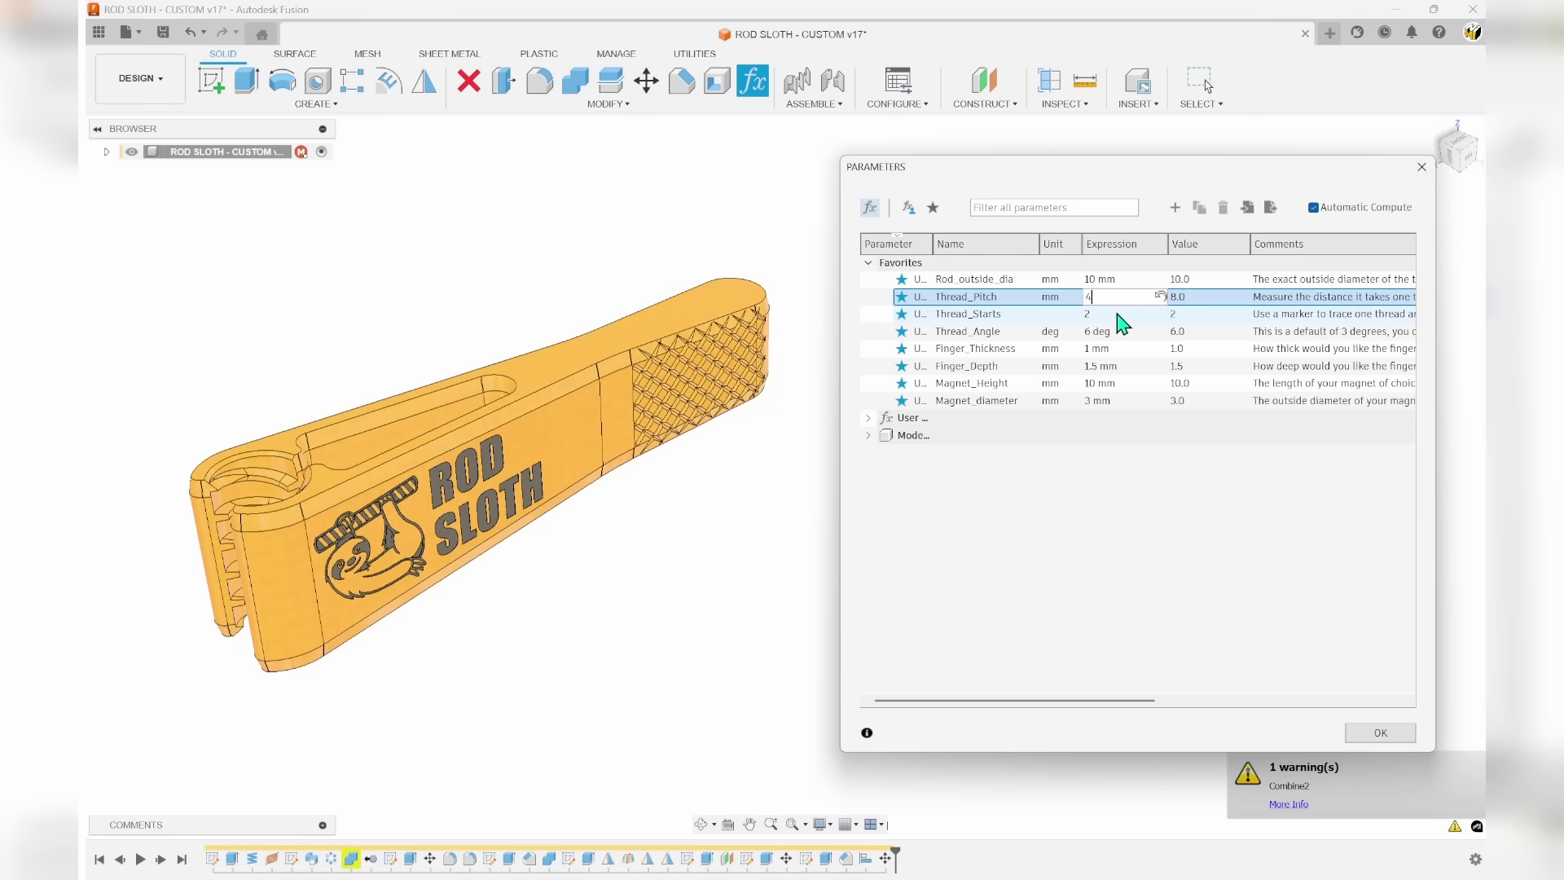
{"action": "key", "text": "Return"}
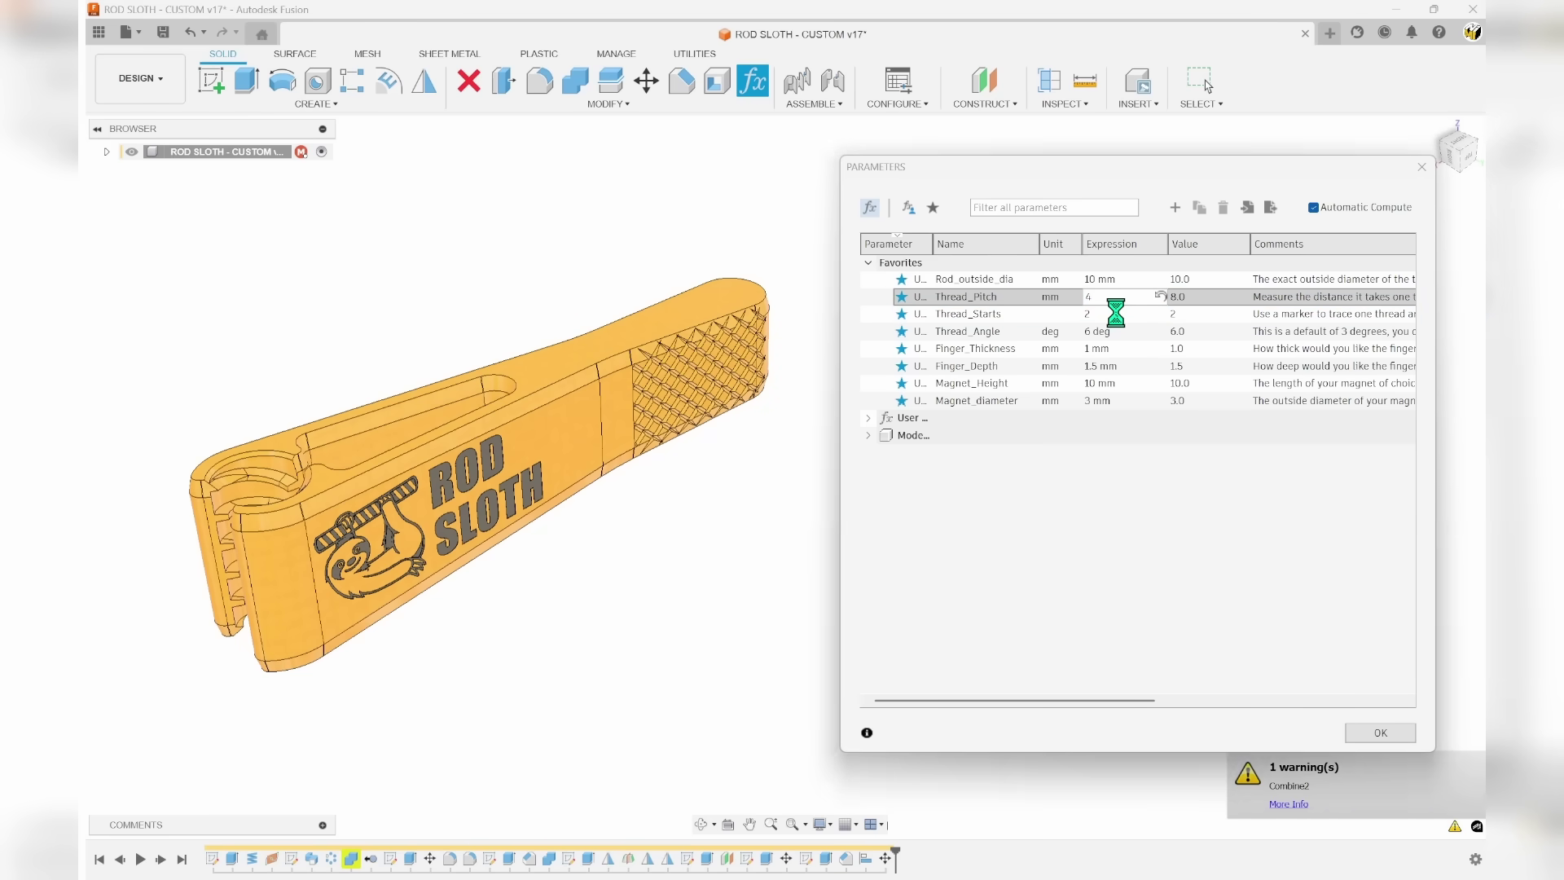
{"action": "left_click", "coordinate": [1116, 313]}
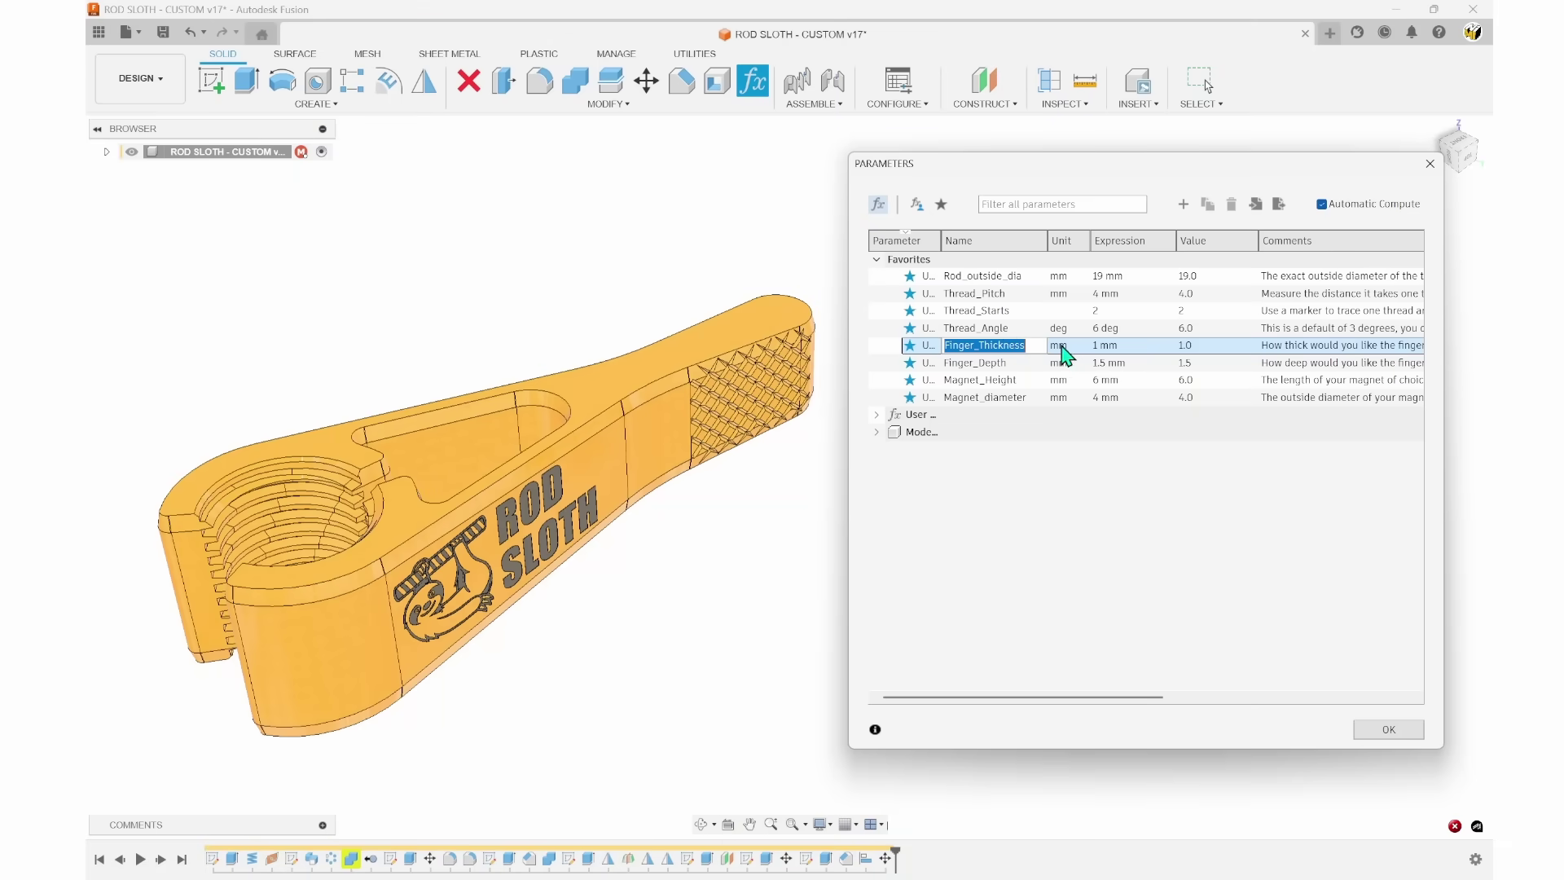
Set the Finger_Thickness parameter to 0.75 mm and Finger_Depth to 2 mm.
{"action": "left_click", "coordinate": [1108, 344]}
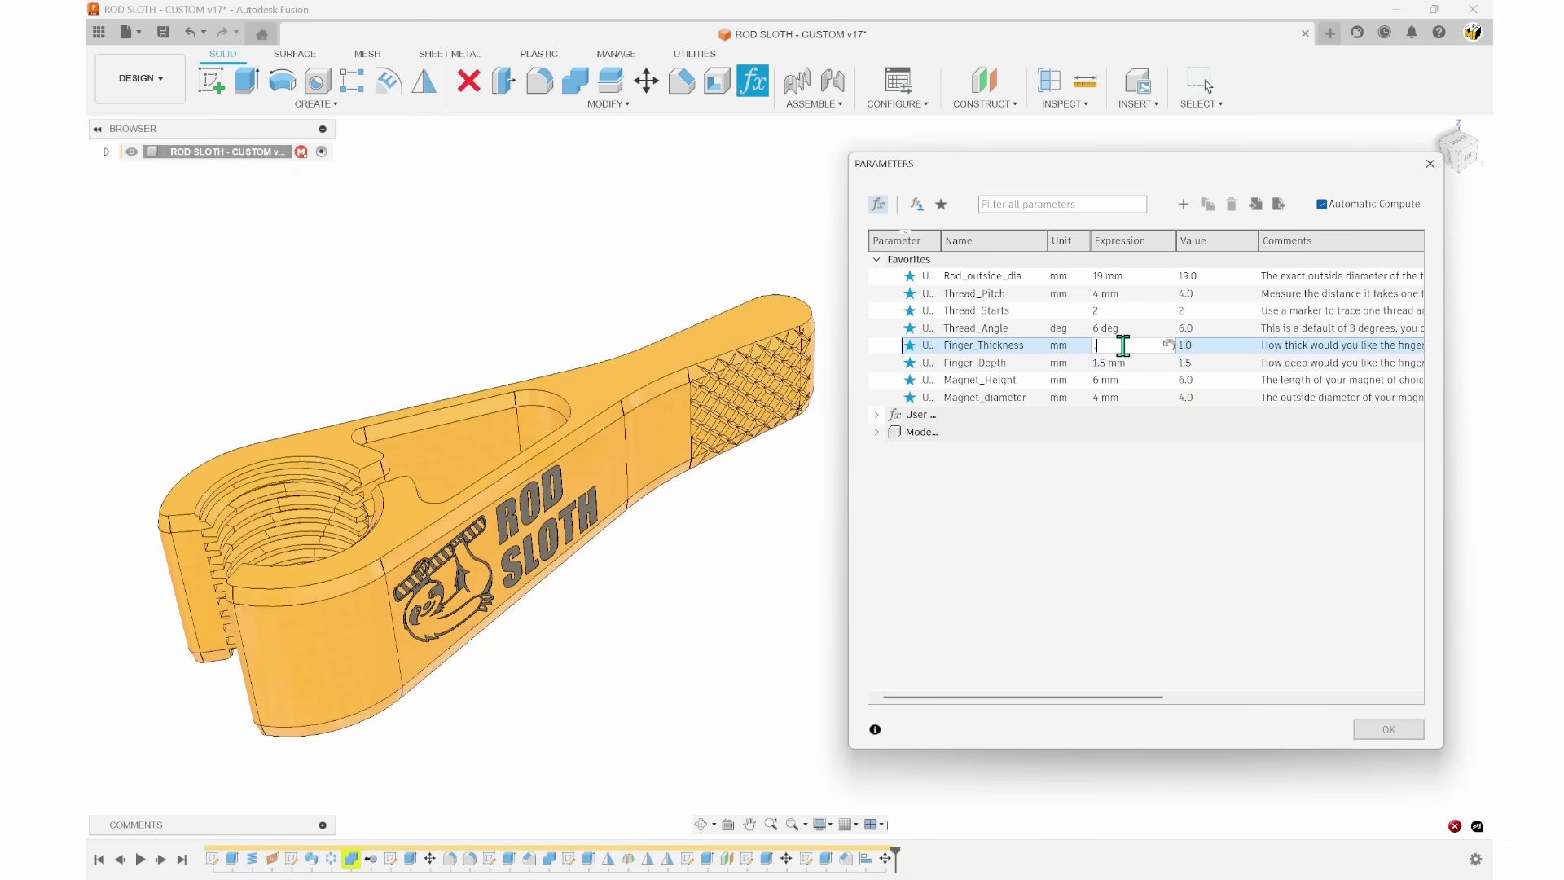
{"action": "key", "text": "Return"}
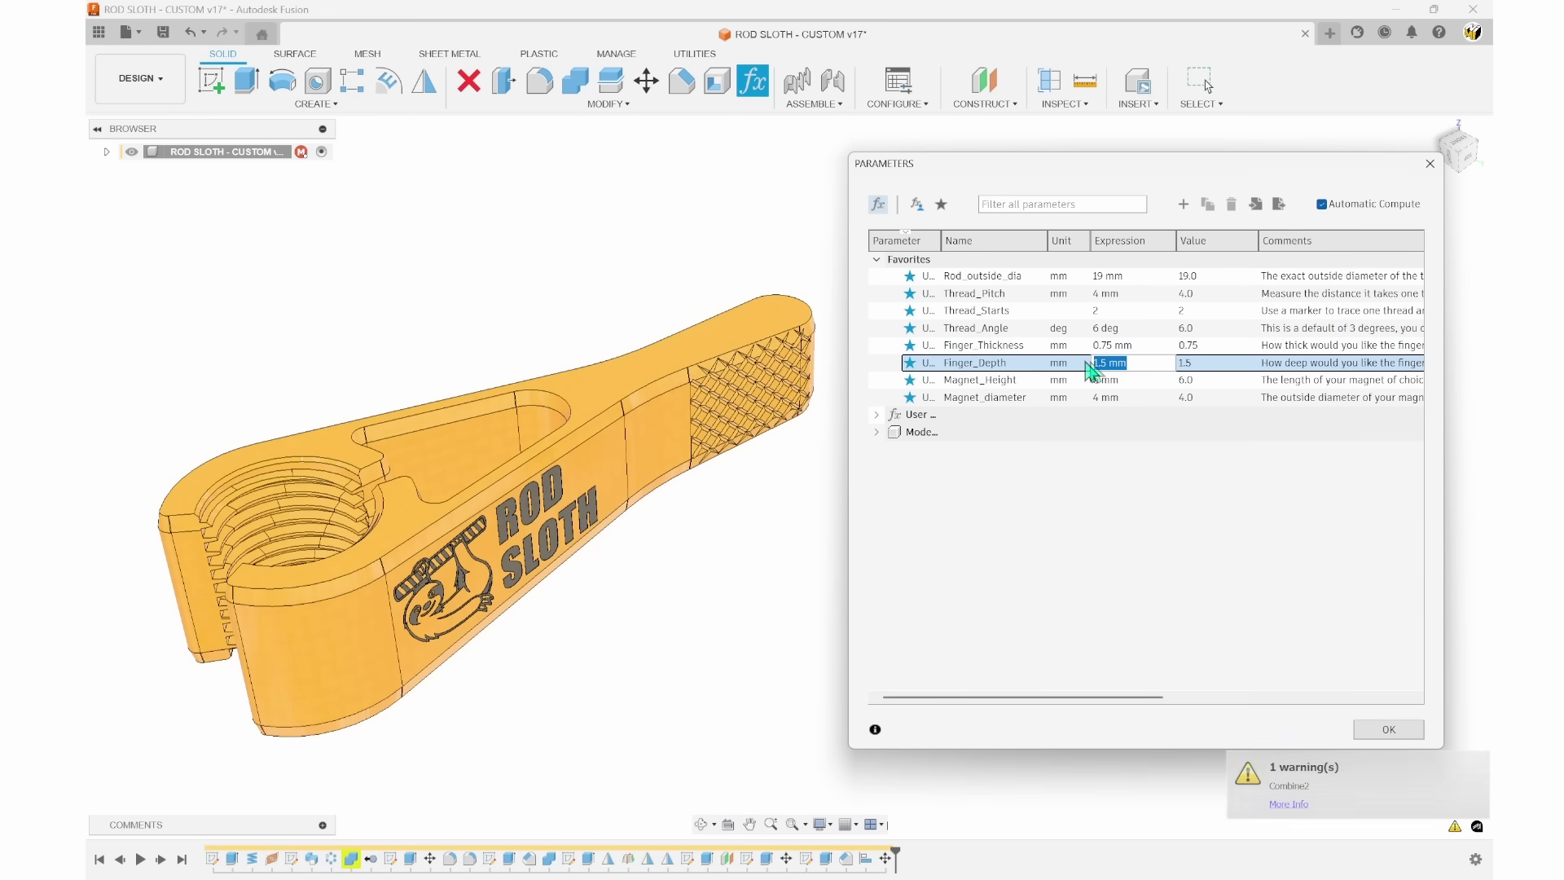
{"action": "key", "text": "BackSpace"}
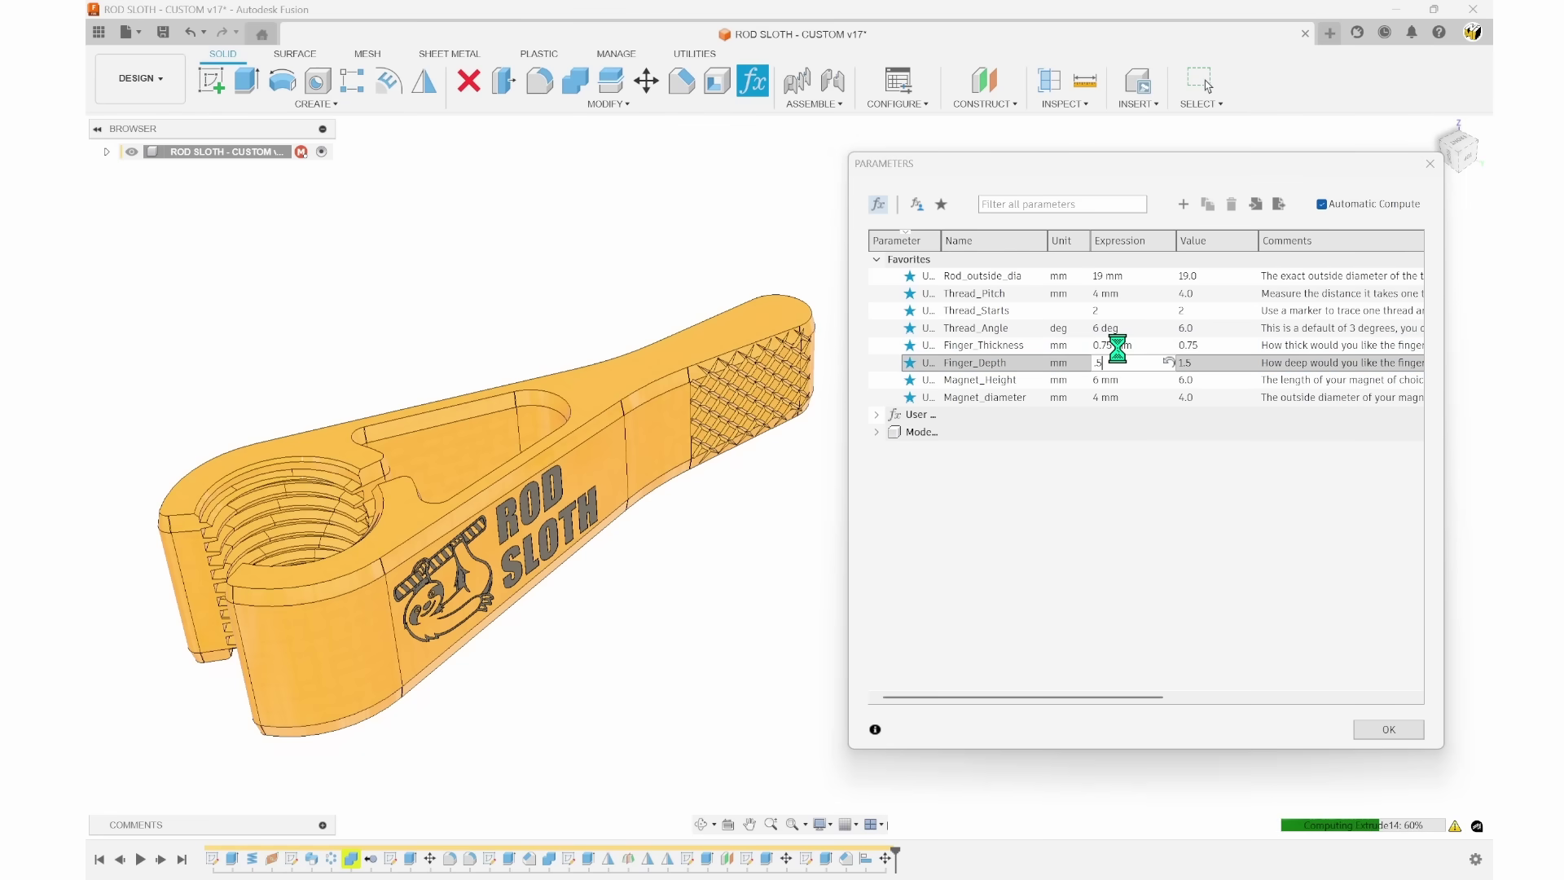
{"action": "left_click", "coordinate": [1114, 345]}
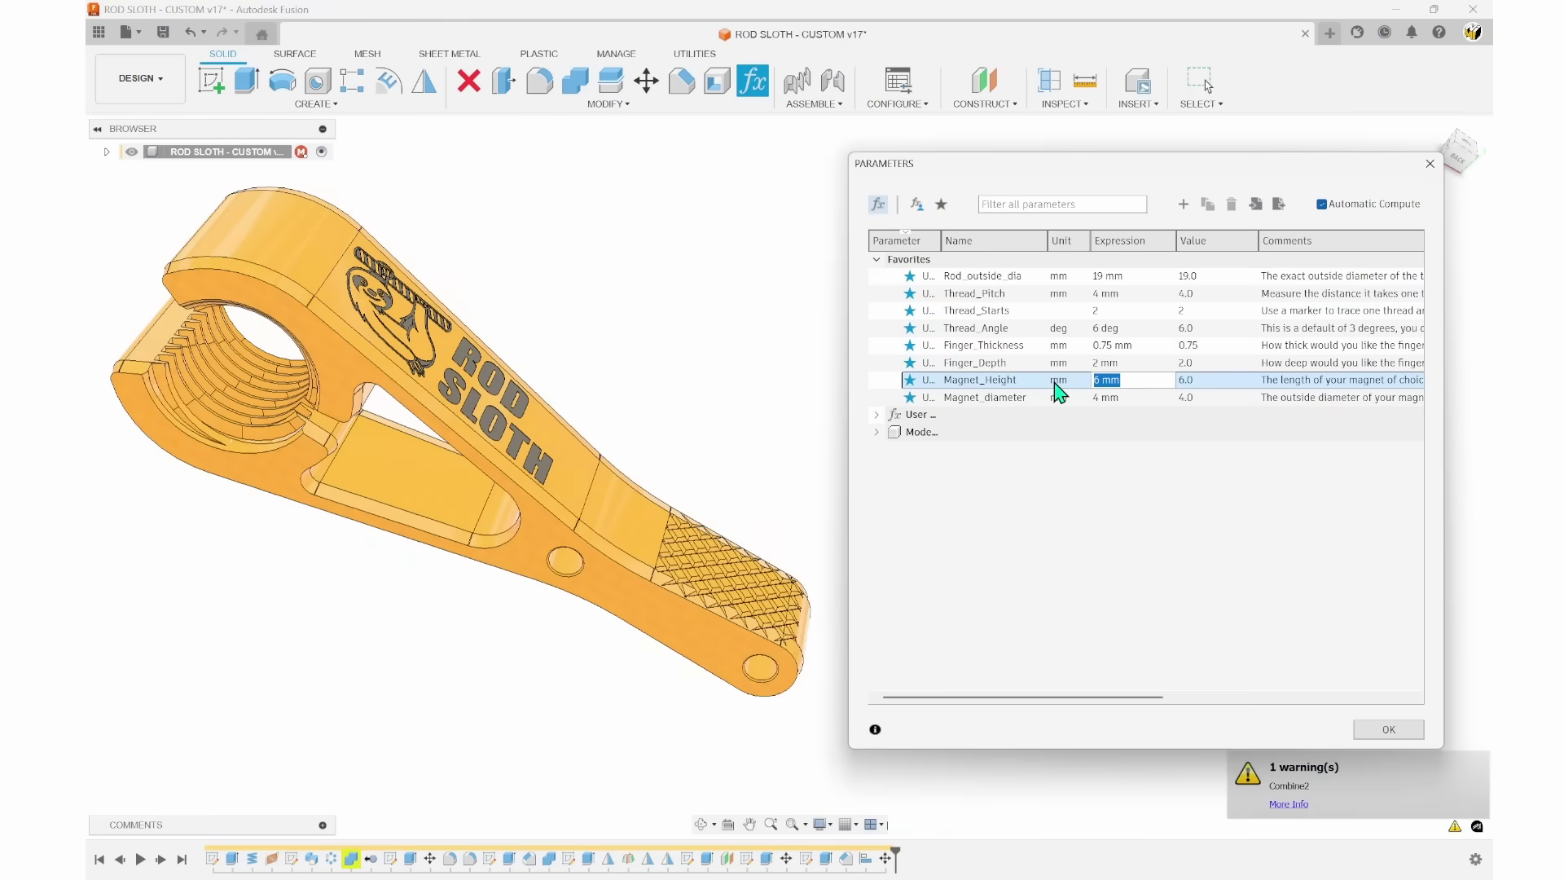
Set the Magnet_Height parameter to 10 mm and Magnet_diameter to 5 mm.
{"action": "type", "text": "10"}
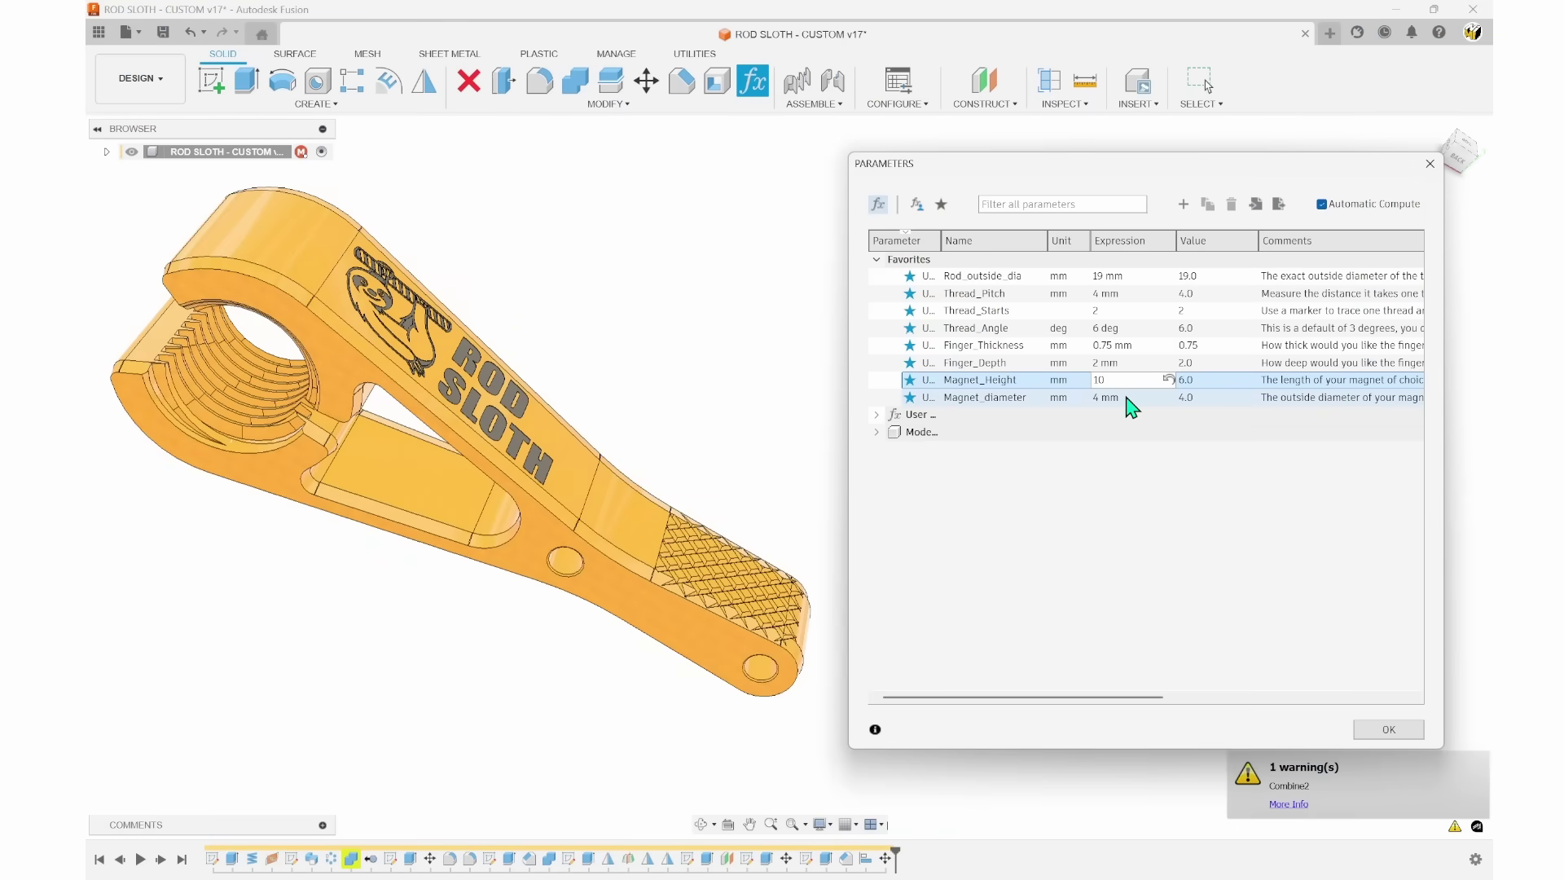
{"action": "left_click", "coordinate": [1125, 397]}
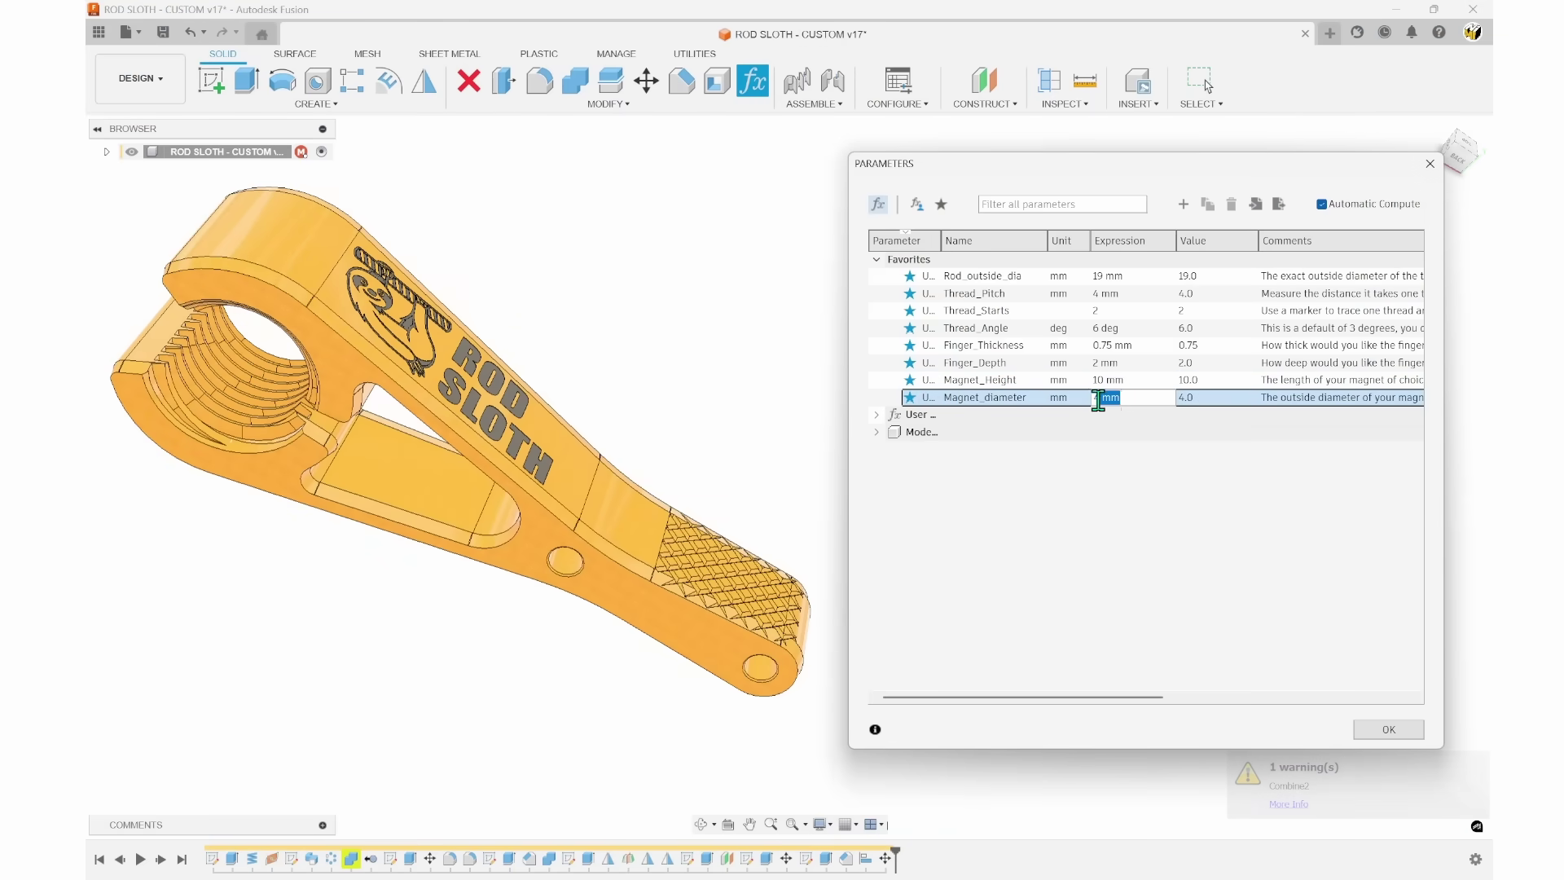
{"action": "type", "text": "3"}
Shorten the magnet by setting the Magnet_Height parameter to 4 mm.
{"action": "left_click", "coordinate": [1138, 380]}
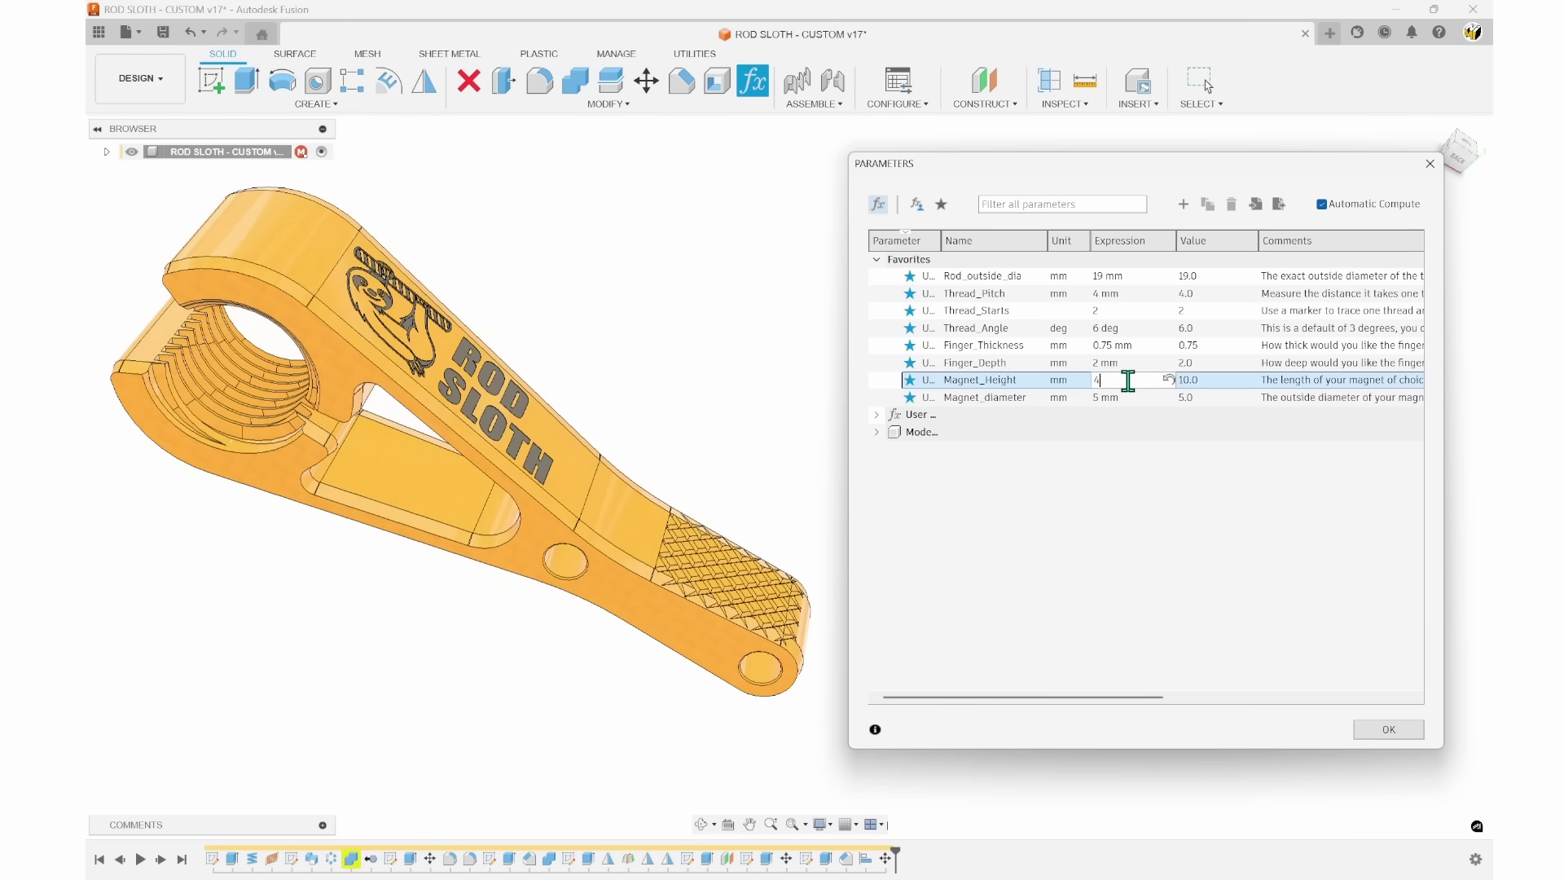
{"action": "left_click", "coordinate": [1148, 351]}
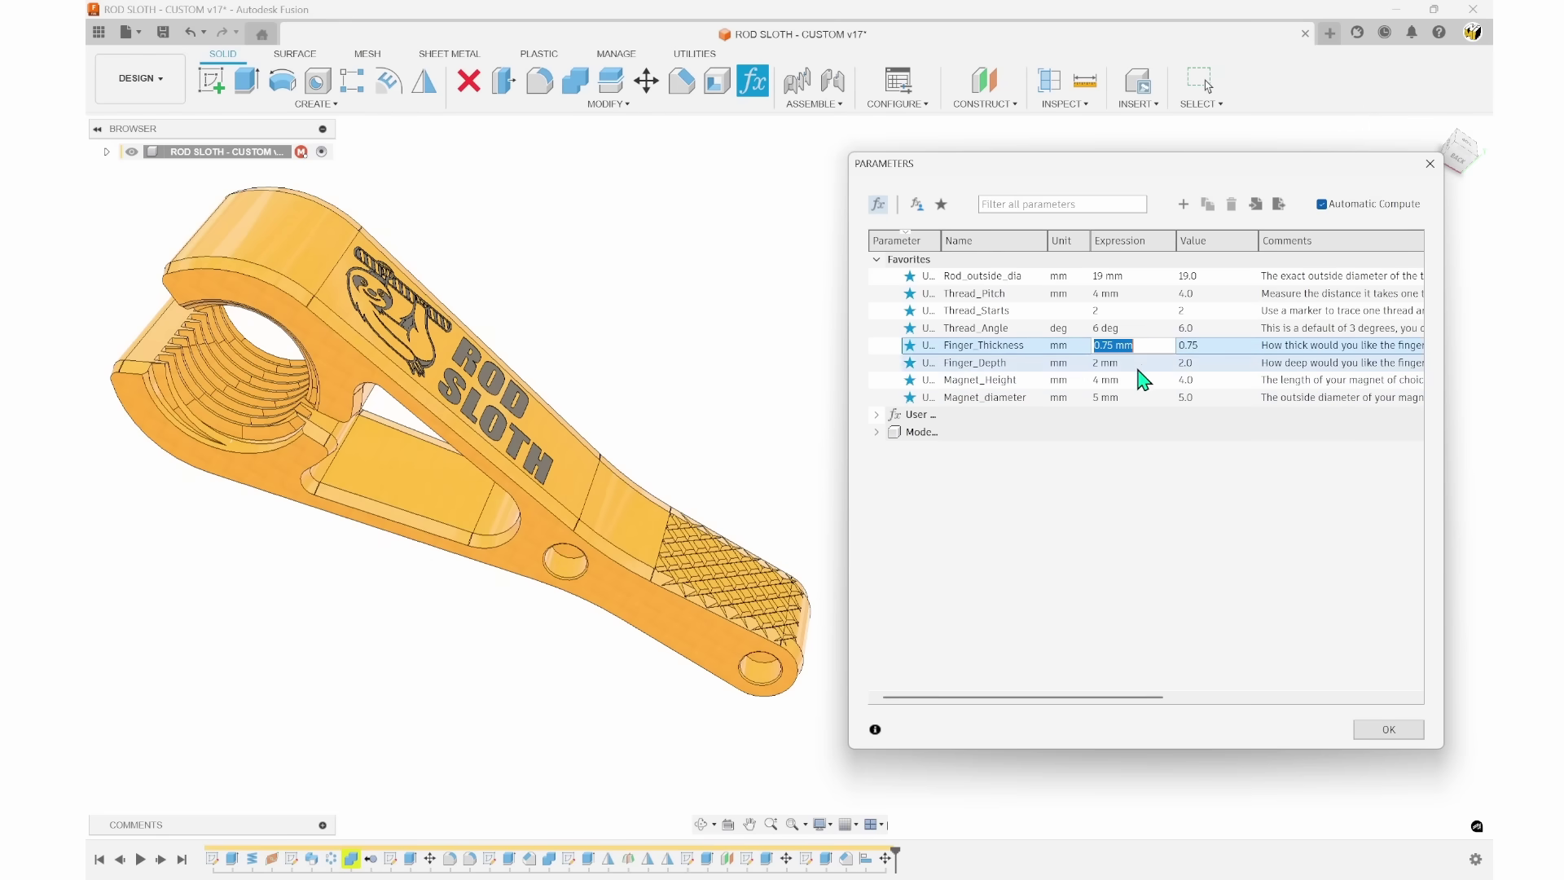
{"action": "left_click", "coordinate": [1138, 380]}
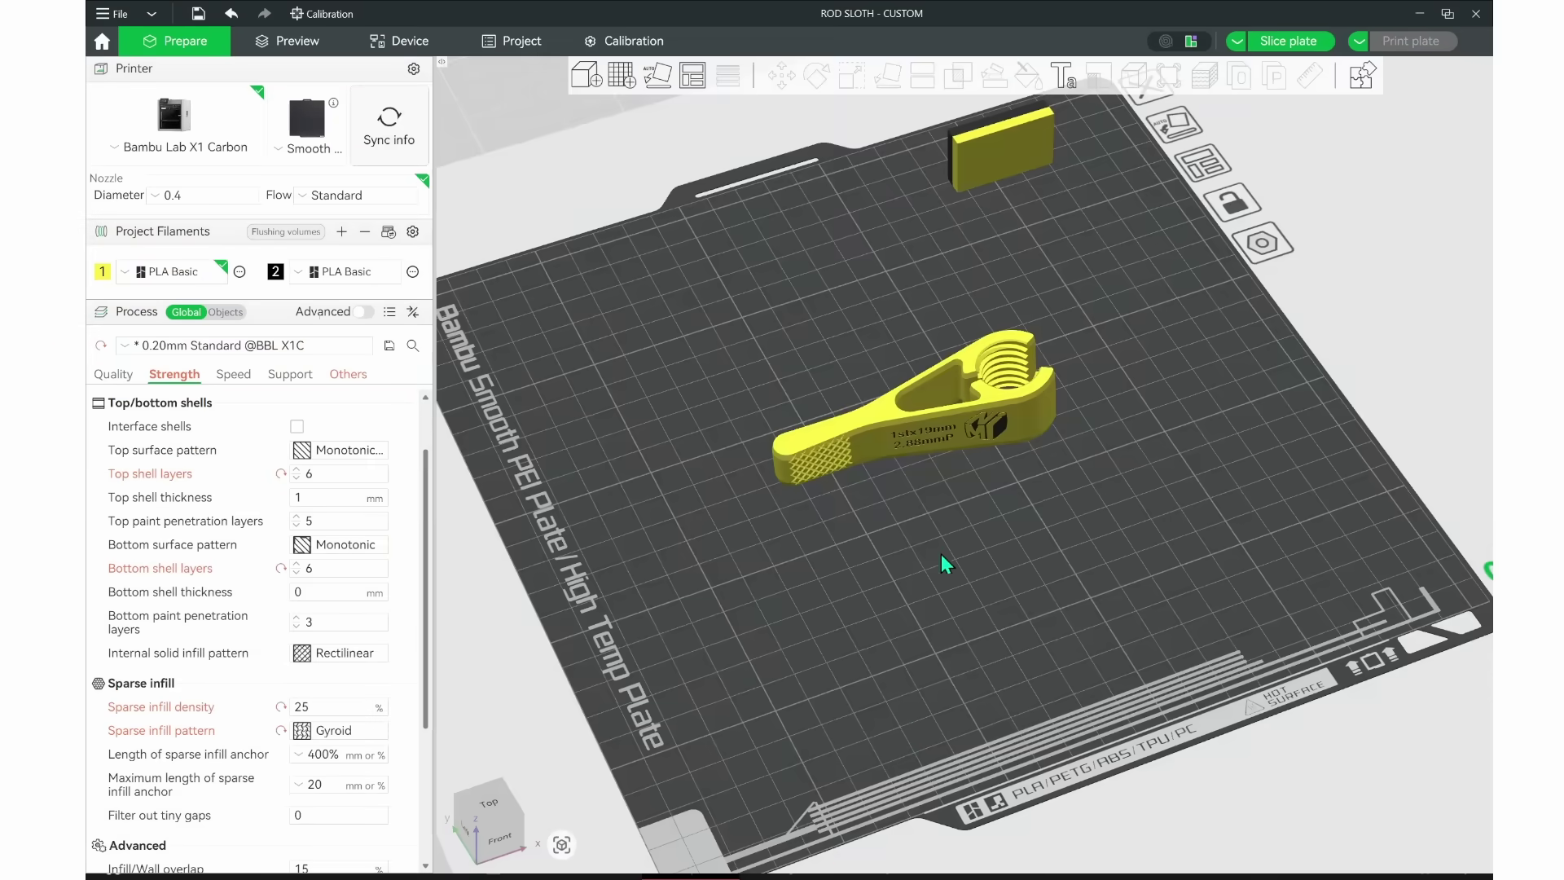
Mirror the RODSLOTH clip on the build plate in Bambu Studio.
{"action": "left_click_drag", "start_coordinate": [941, 554], "coordinate": [873, 511]}
{"action": "scroll", "coordinate": [1025, 577], "scroll_direction": "up", "scroll_amount": 3}
{"action": "left_click", "coordinate": [873, 510]}
{"action": "right_click", "coordinate": [913, 440]}
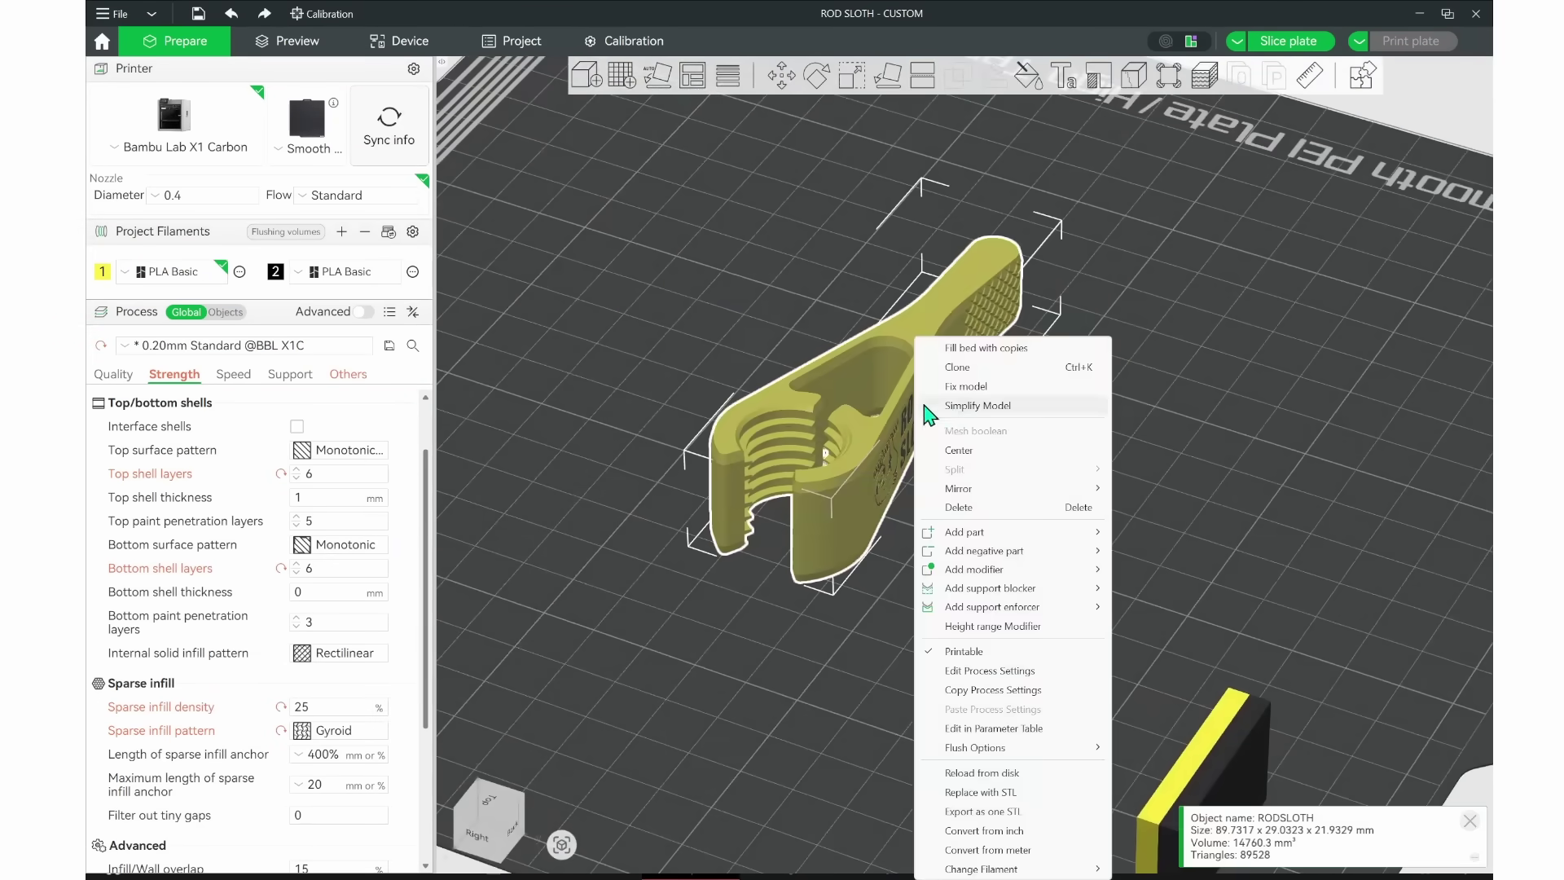
{"action": "mouse_move", "coordinate": [1014, 492]}
{"action": "left_click", "coordinate": [1152, 507]}
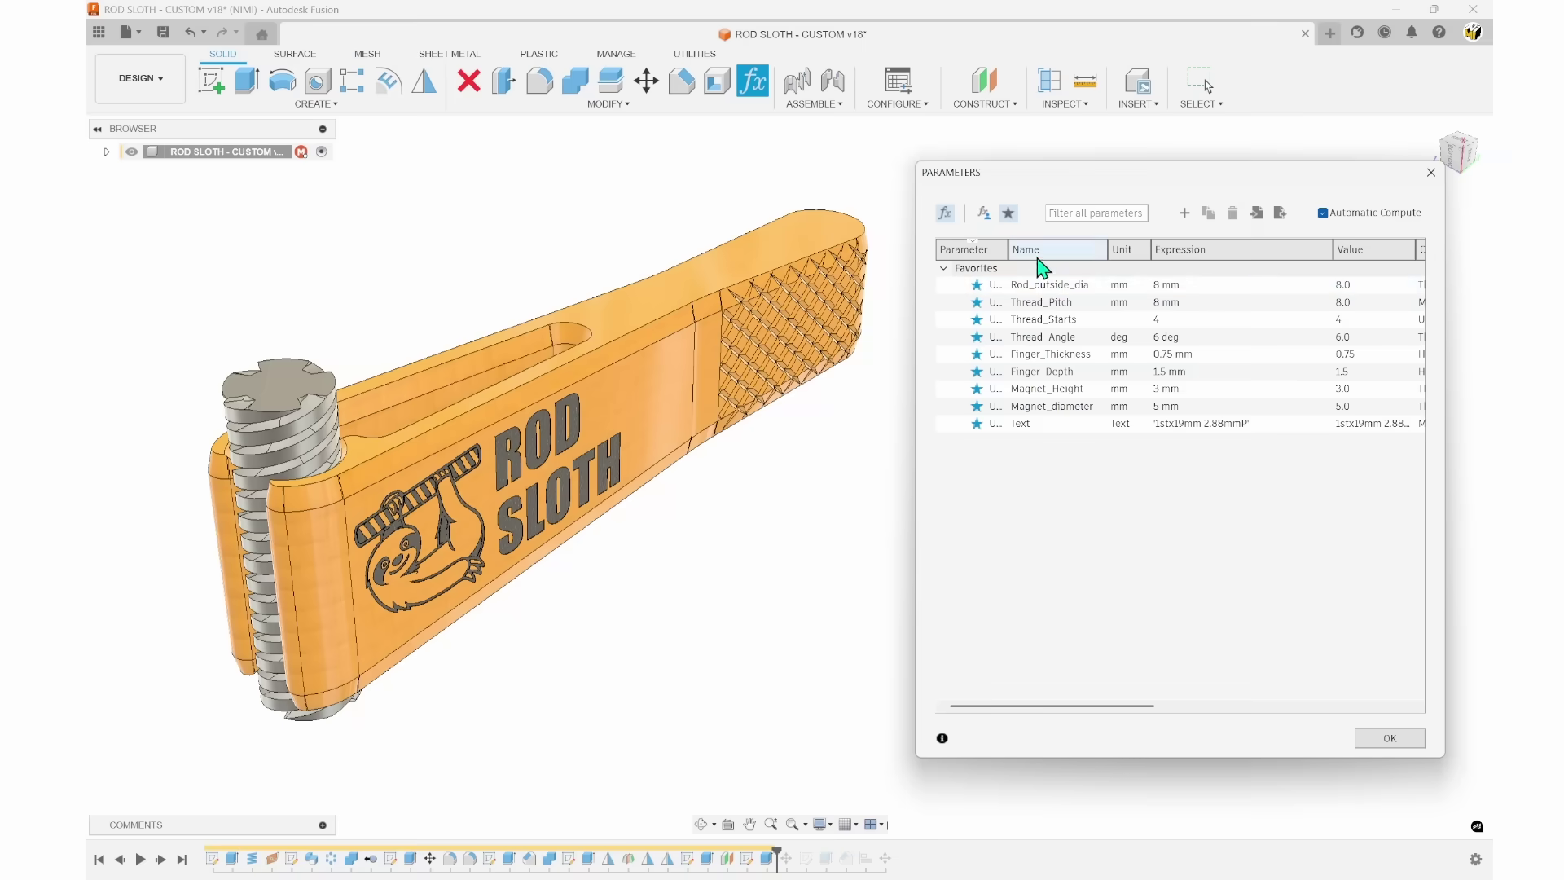
In Fusion, turn off automatic compute for the parameters and set Rod_outside_dia to 10 mm.
{"action": "left_click", "coordinate": [1227, 285]}
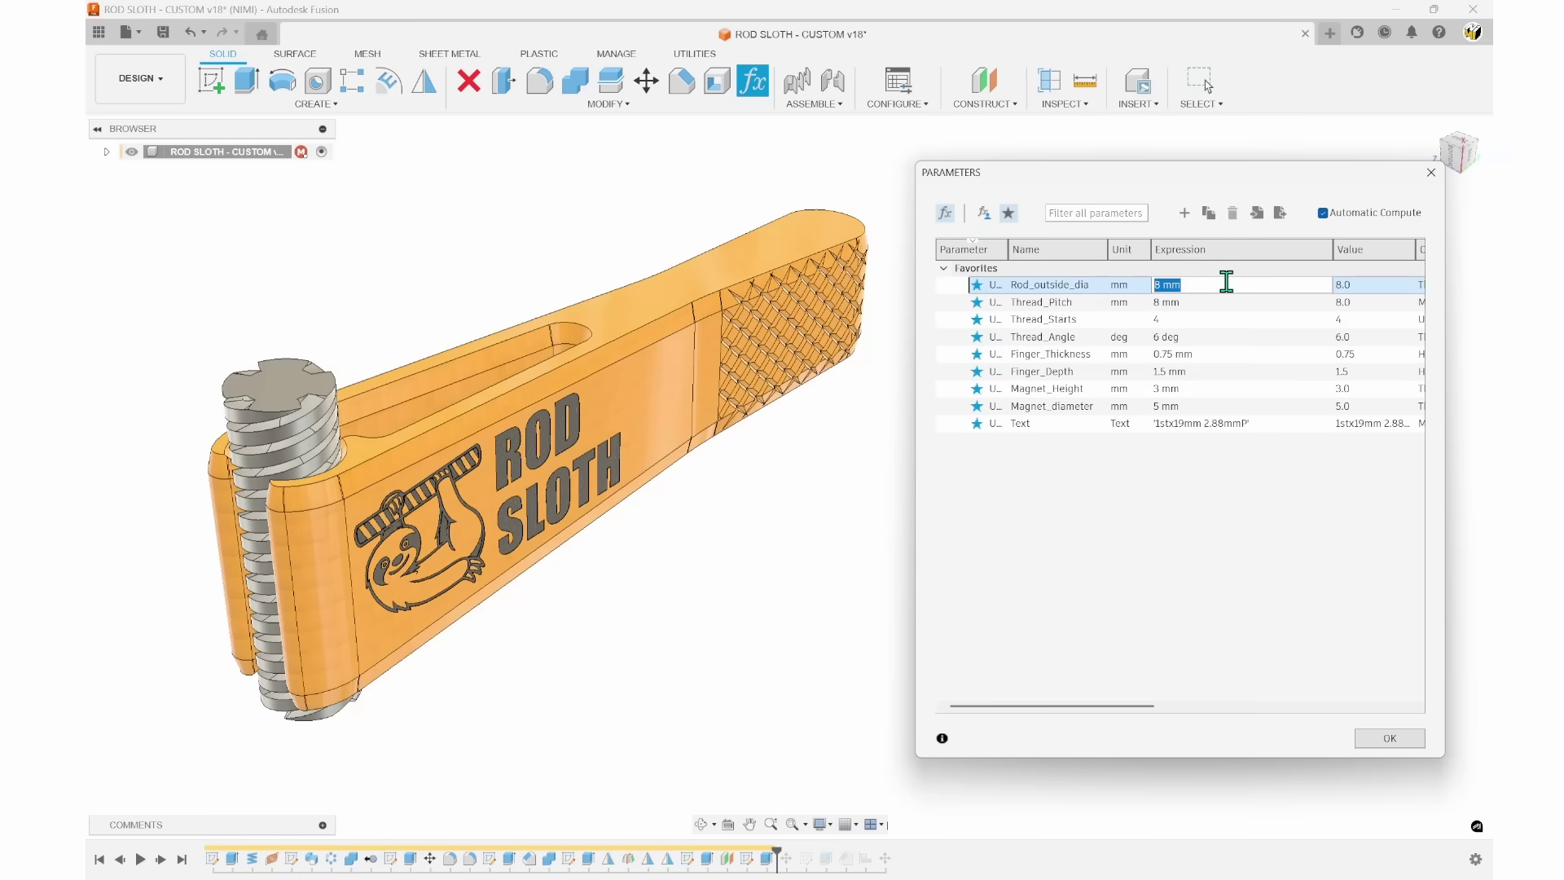
{"action": "left_click", "coordinate": [1323, 212]}
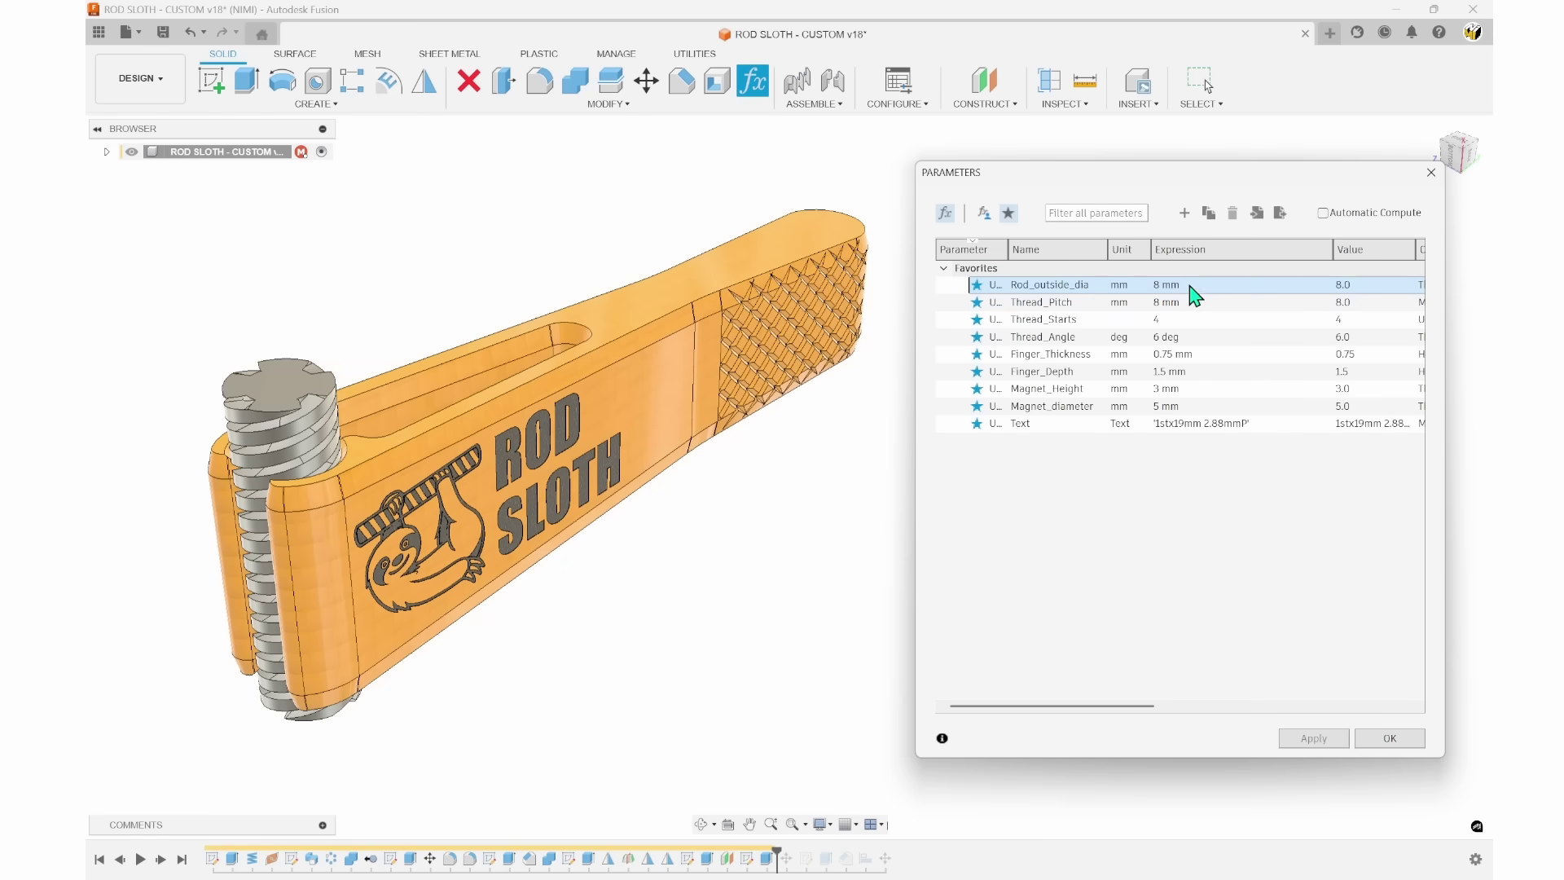
{"action": "left_click", "coordinate": [1164, 282]}
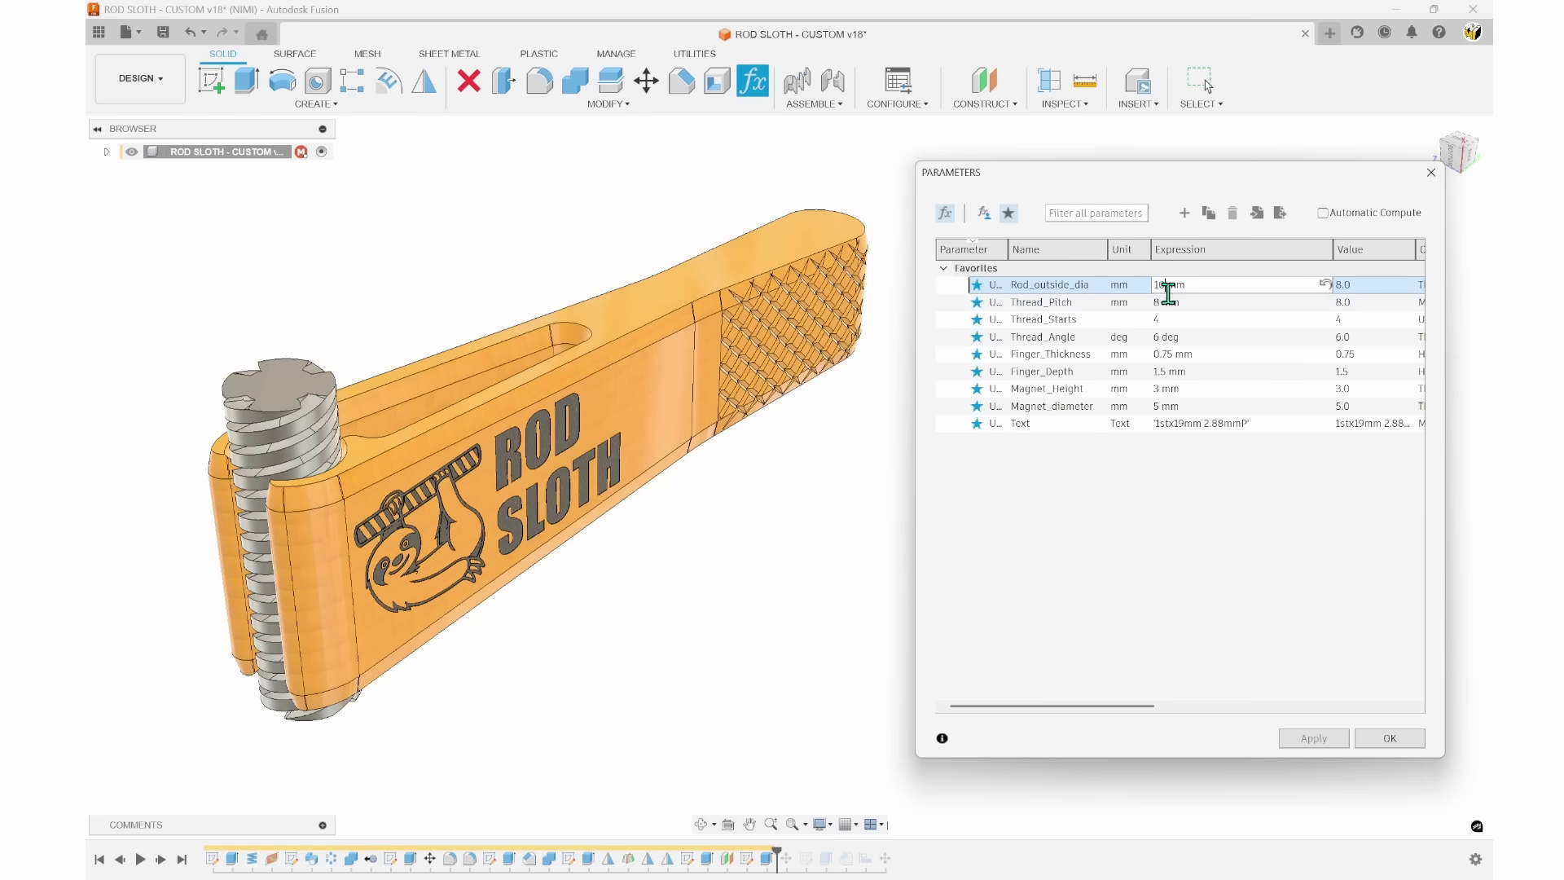
Set the Thread_Pitch parameter to 4 mm and Thread_Starts to 2.
{"action": "left_click", "coordinate": [1160, 302]}
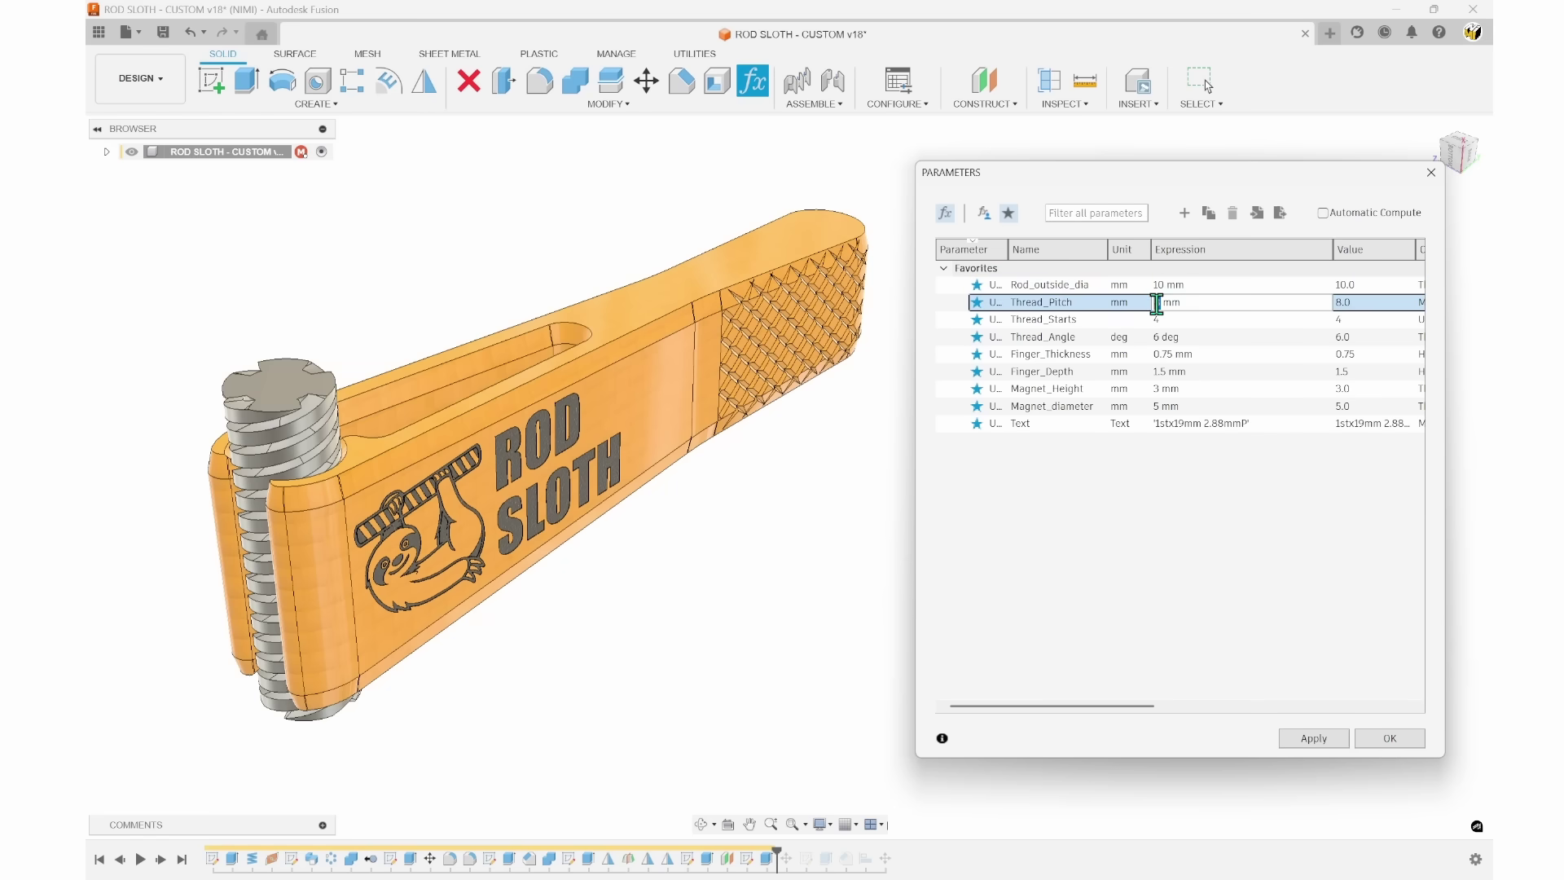
{"action": "type", "text": "4"}
{"action": "left_click", "coordinate": [1170, 320]}
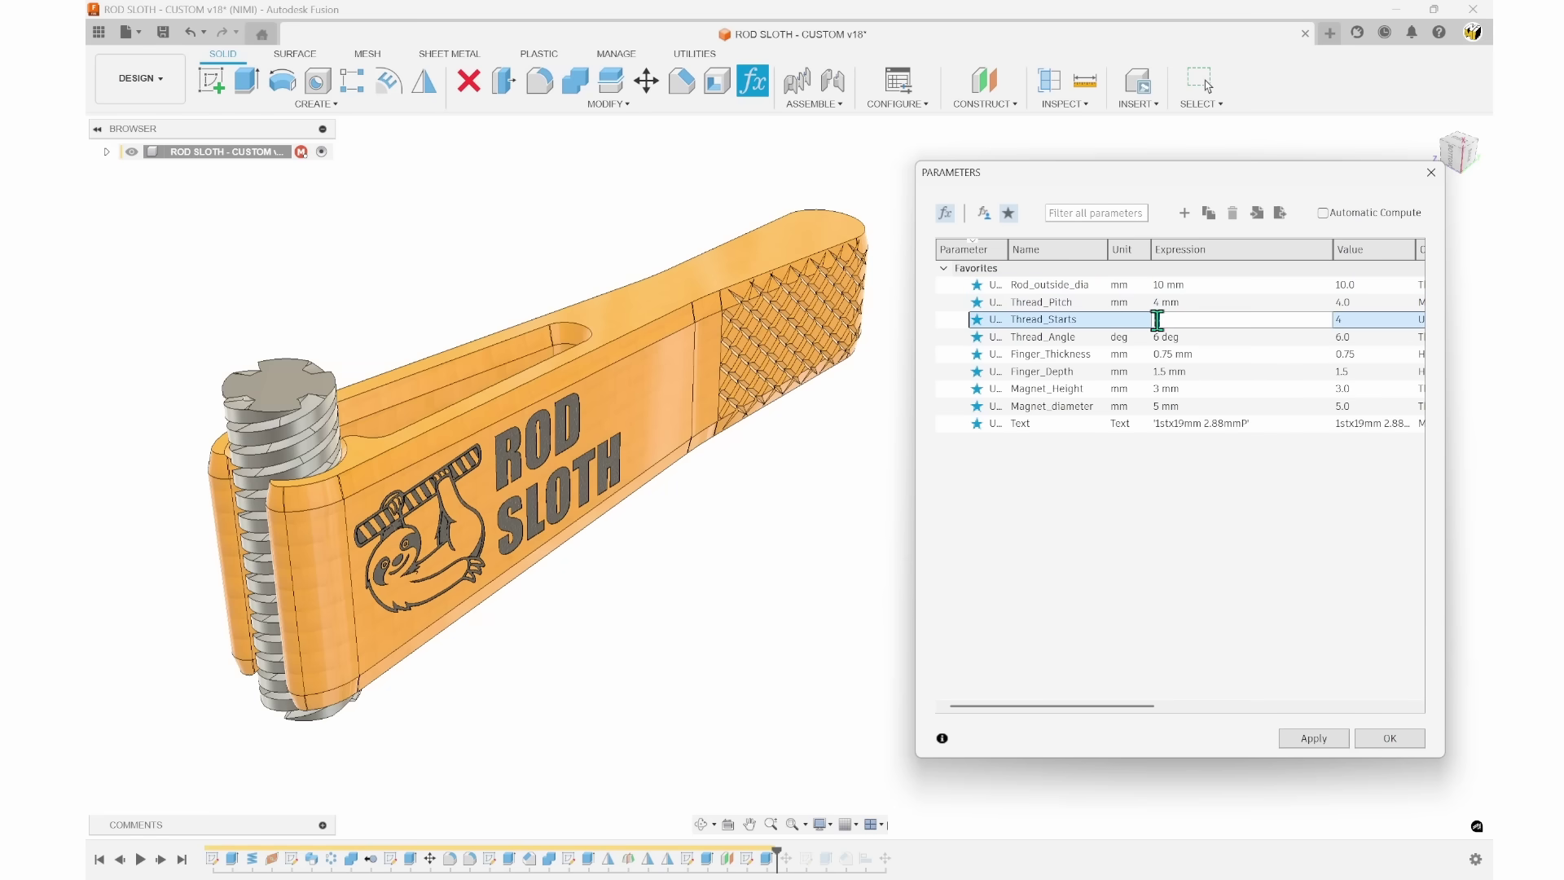
{"action": "type", "text": "2"}
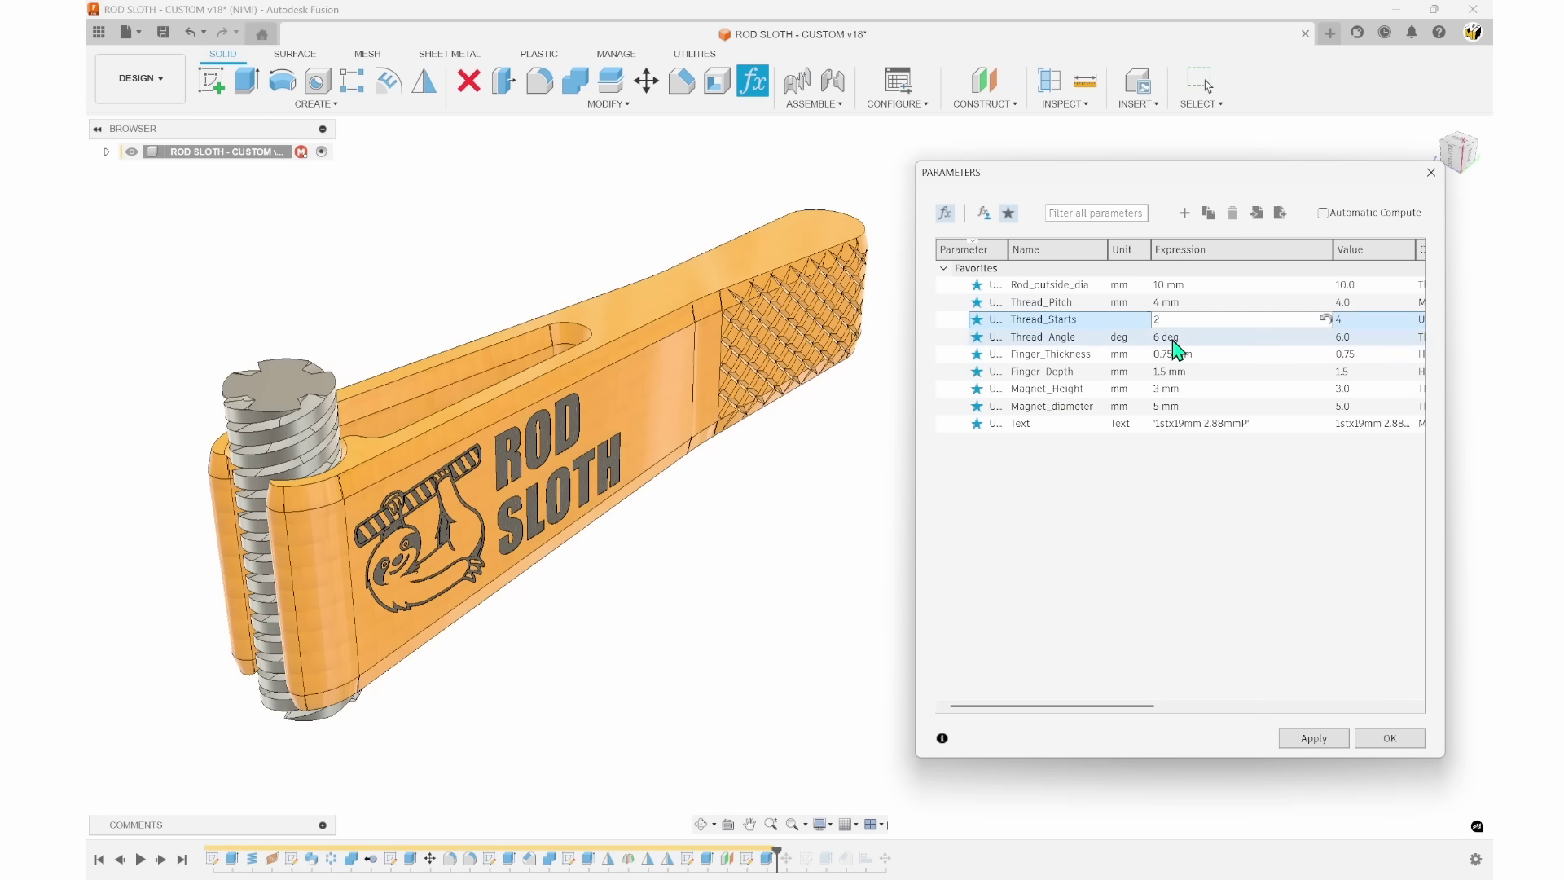
Set Finger_Thickness to 0.8 mm, Finger_Depth to 1.6 mm, Magnet_Height to 4 mm, Magnet_diameter to 6 mm and Text to '2stx10mm 4mmP', and apply.
{"action": "left_click", "coordinate": [1183, 354]}
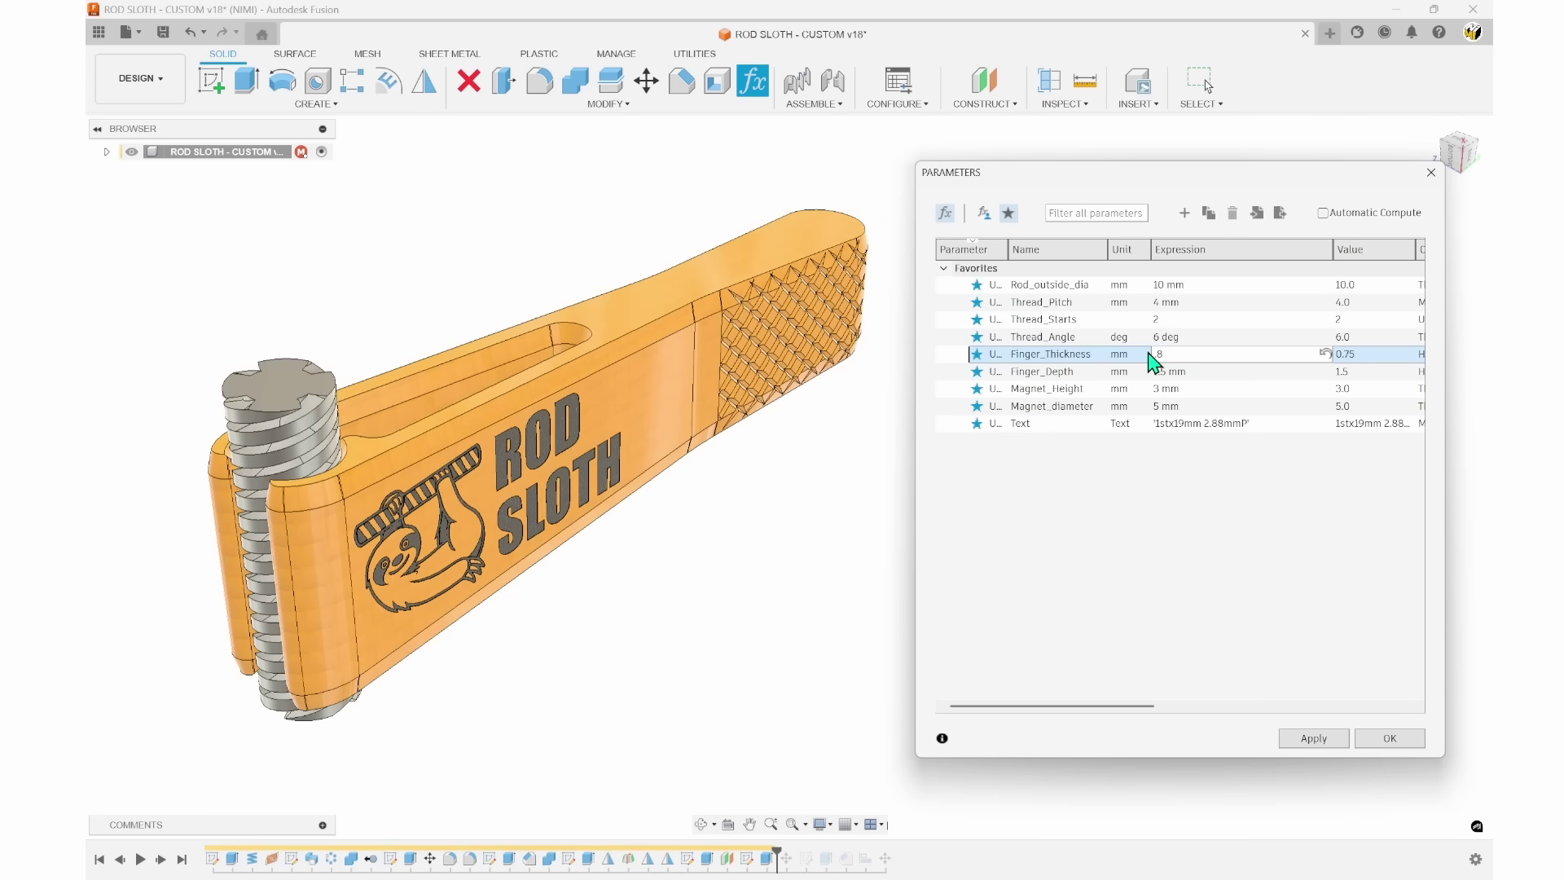
{"action": "type", "text": ".8"}
{"action": "left_click", "coordinate": [1189, 371]}
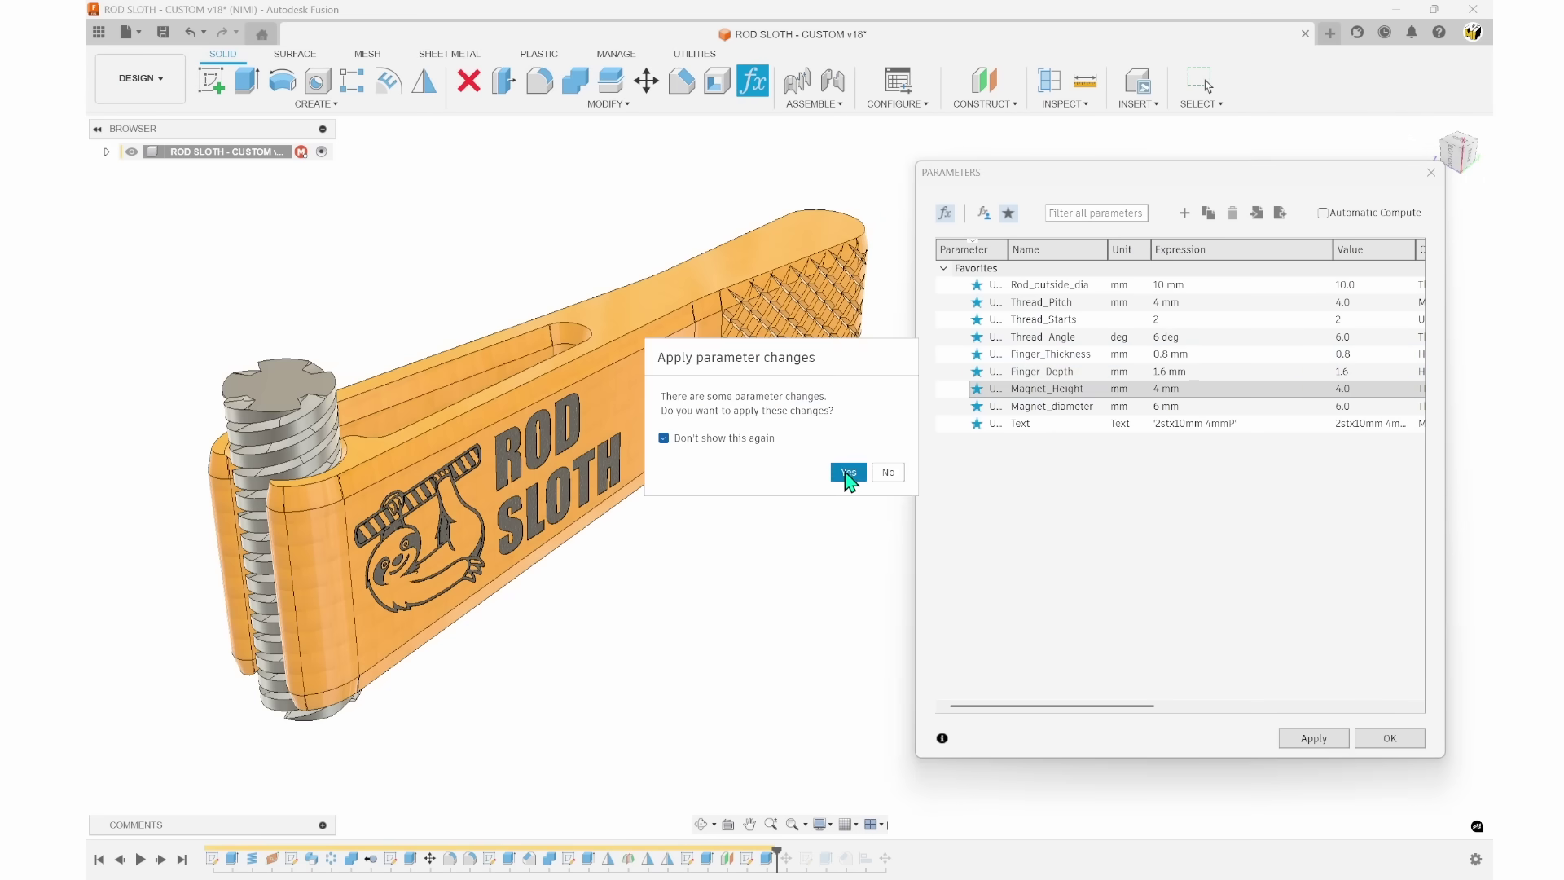
{"action": "left_click", "coordinate": [848, 474]}
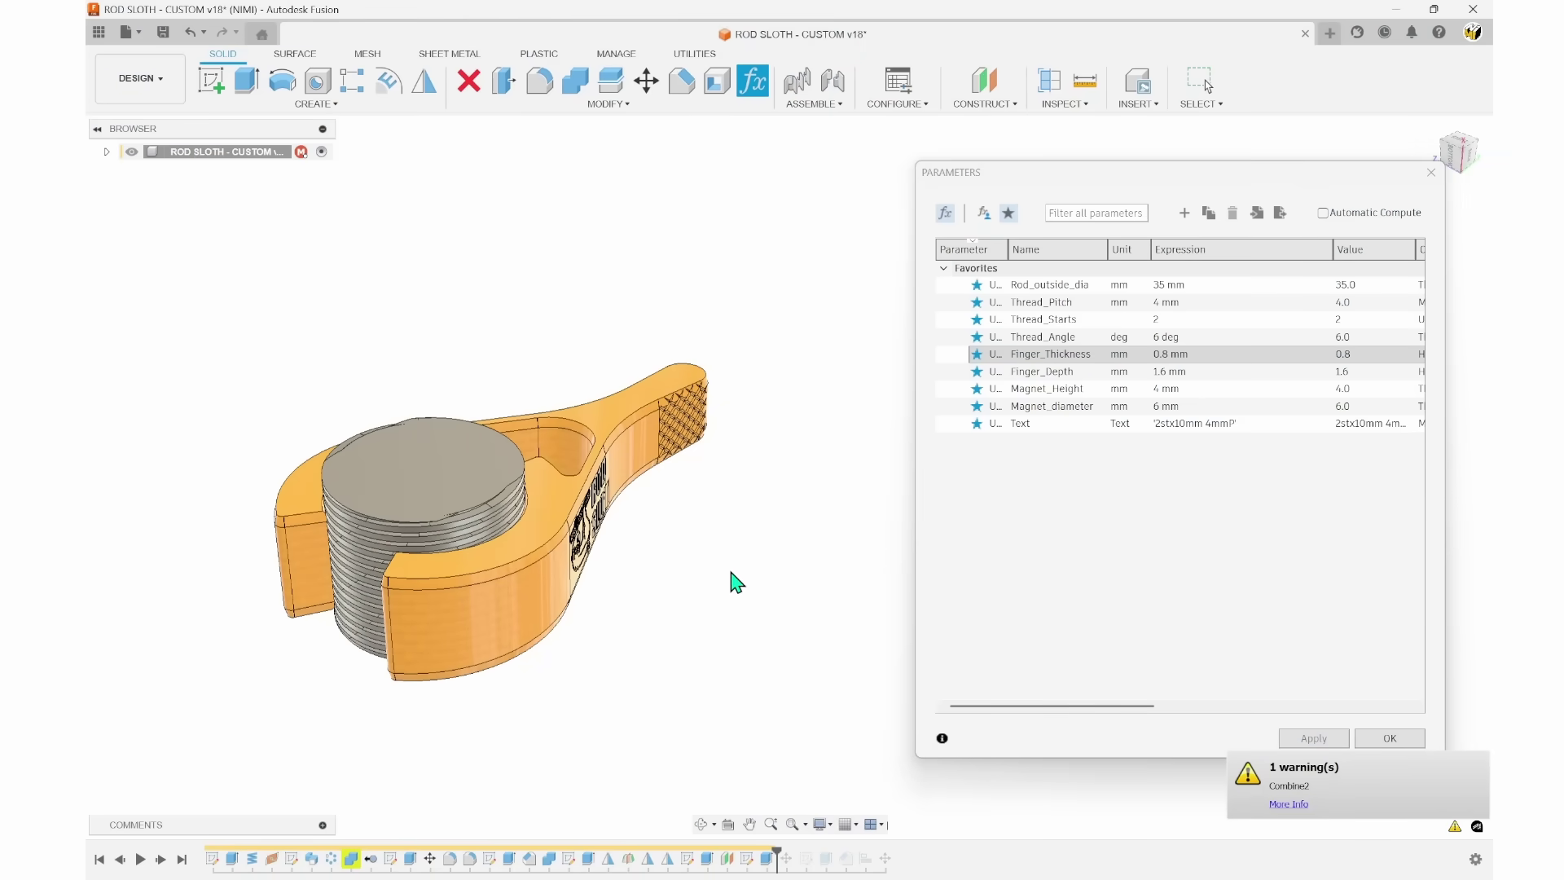
Mark the user parameters Rod_outside_dia, Thread_Pitch, Thread_Starts and Thread_Angle as favorites, in that order.
{"action": "middle_click_drag", "start_coordinate": [733, 579], "coordinate": [716, 318], "text": "shift"}
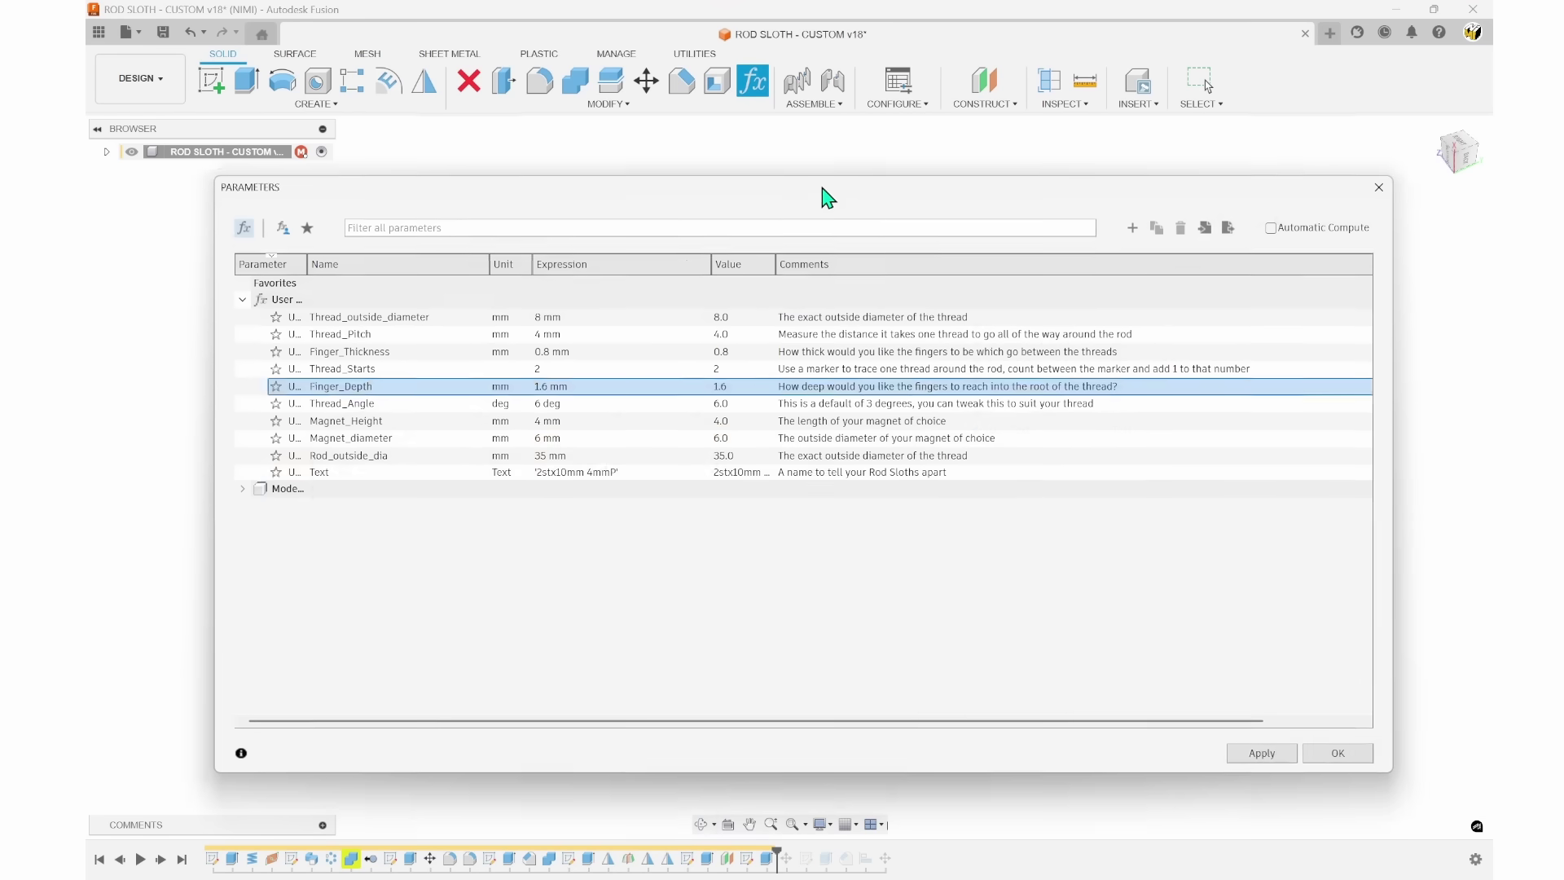
{"action": "left_click_drag", "start_coordinate": [828, 195], "coordinate": [857, 213]}
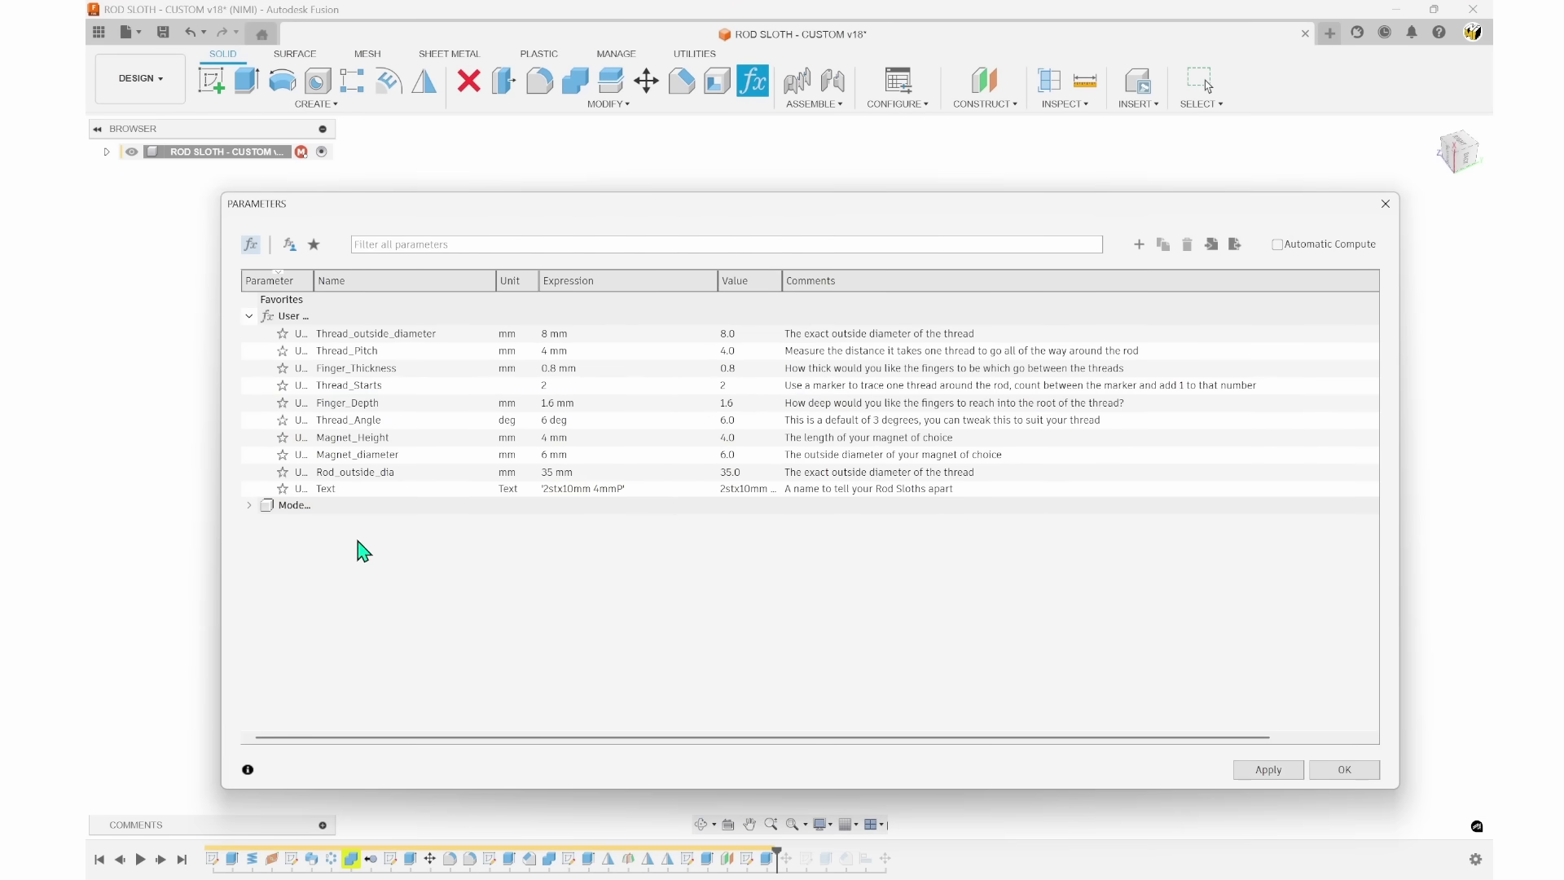
{"action": "left_click", "coordinate": [282, 473]}
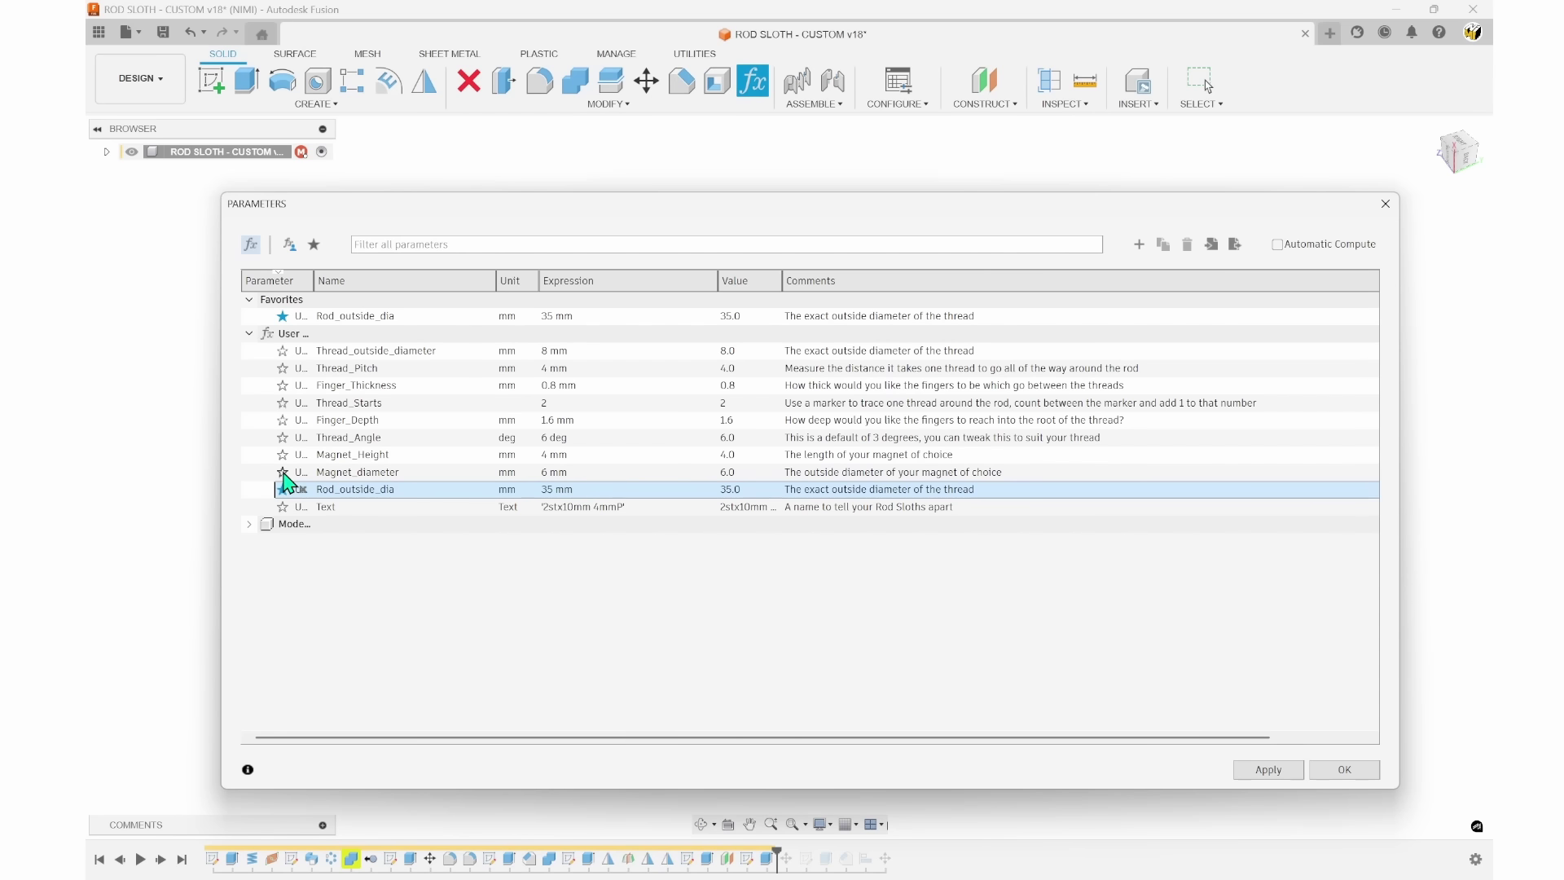
{"action": "left_click", "coordinate": [283, 369]}
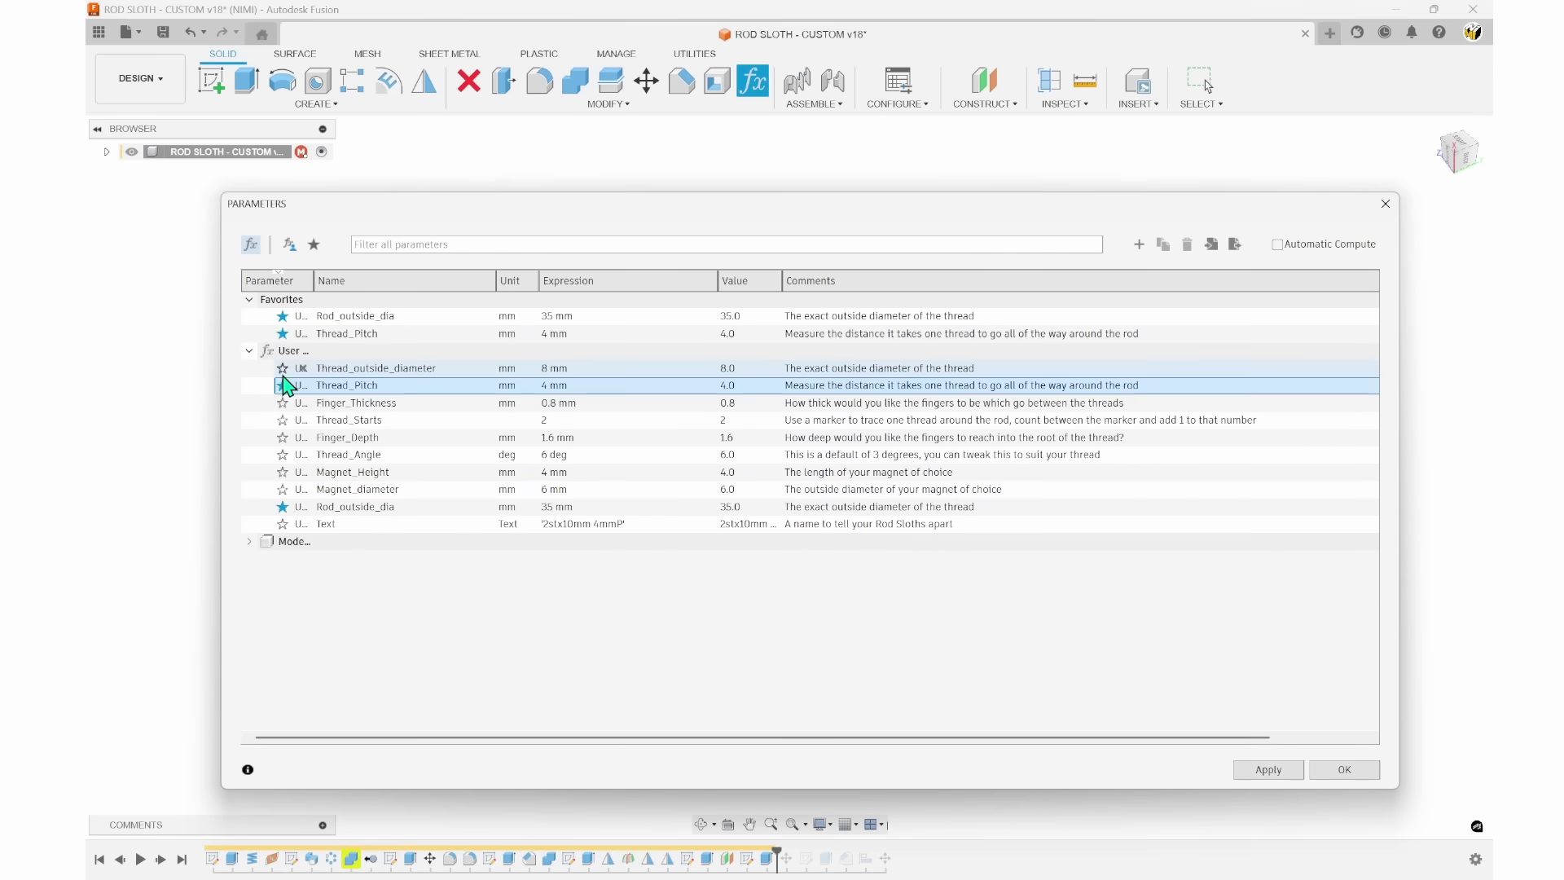
{"action": "left_click", "coordinate": [283, 420]}
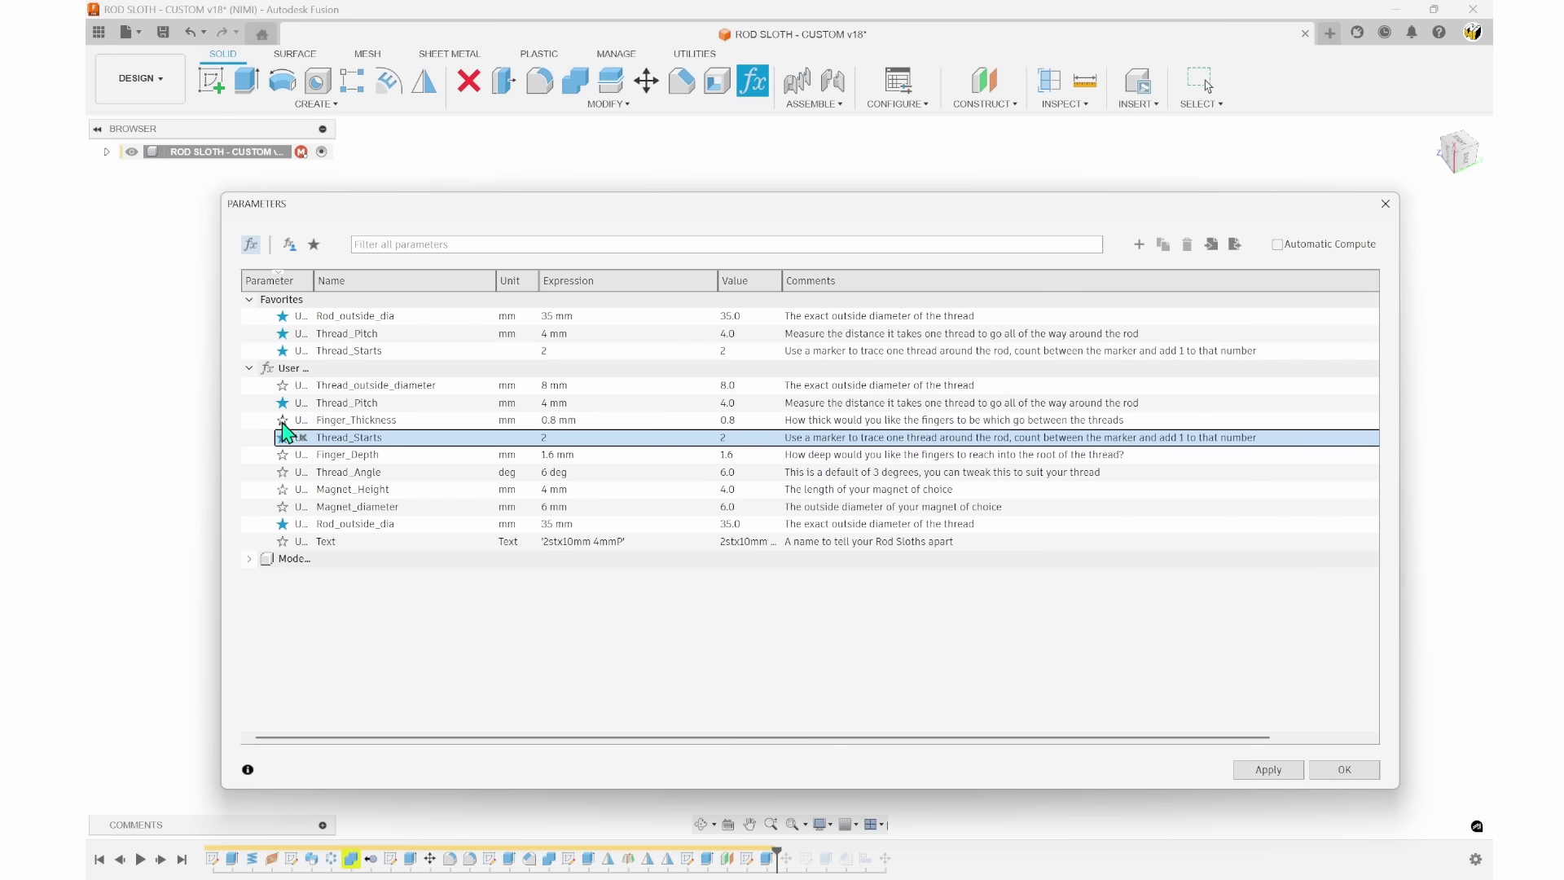
{"action": "left_click", "coordinate": [282, 472]}
Add Finger_Thickness, Finger_Depth, Magnet_Height and Magnet_diameter to the favorite parameters, in that order.
{"action": "left_click", "coordinate": [283, 438]}
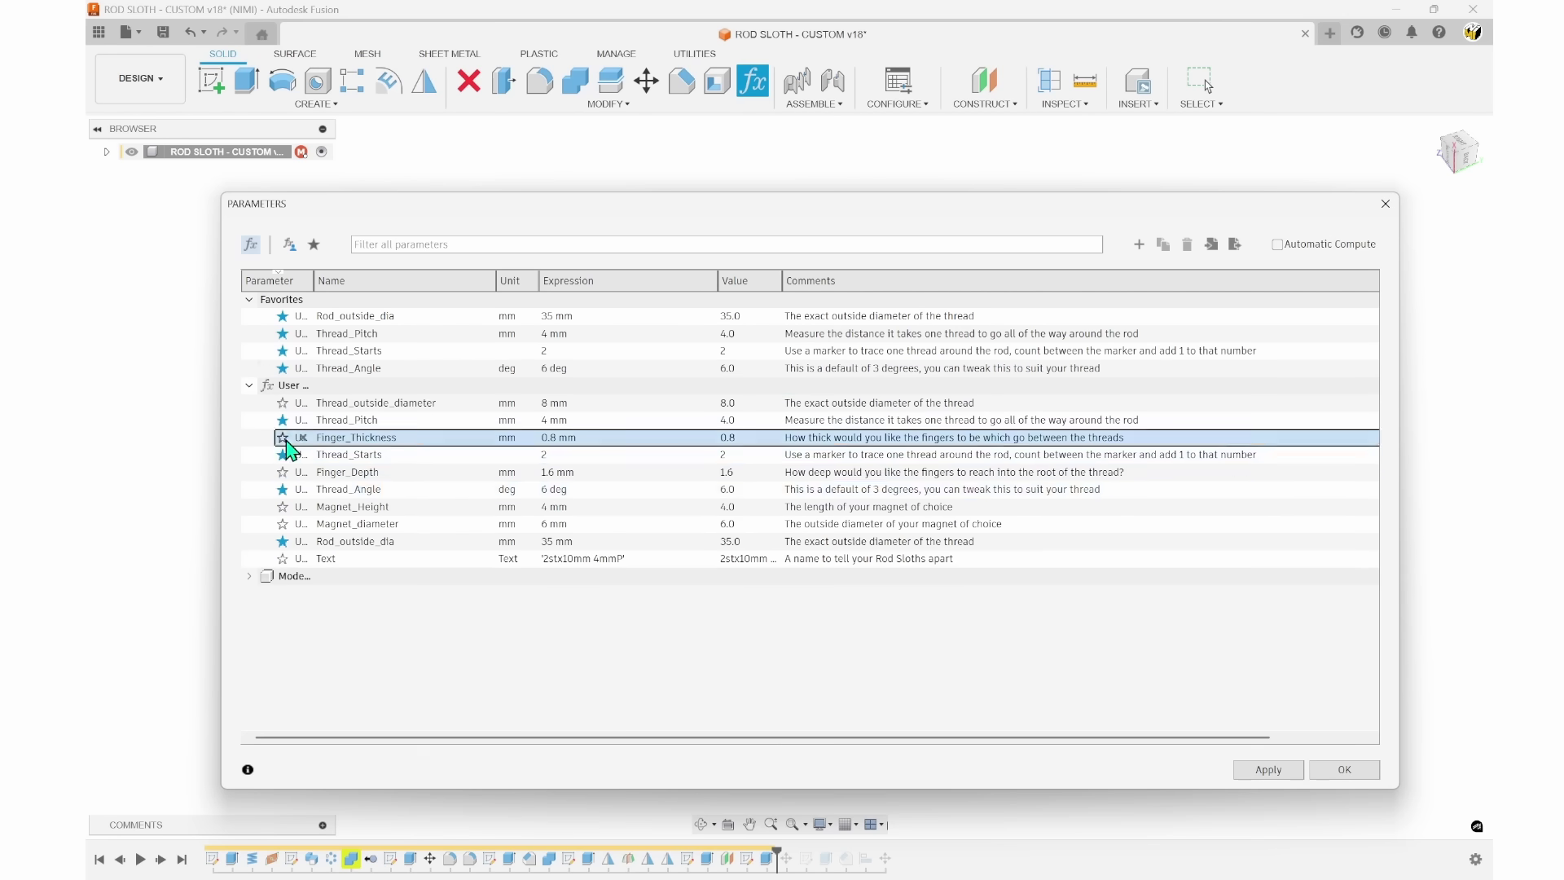
{"action": "left_click", "coordinate": [283, 488]}
{"action": "left_click", "coordinate": [283, 540]}
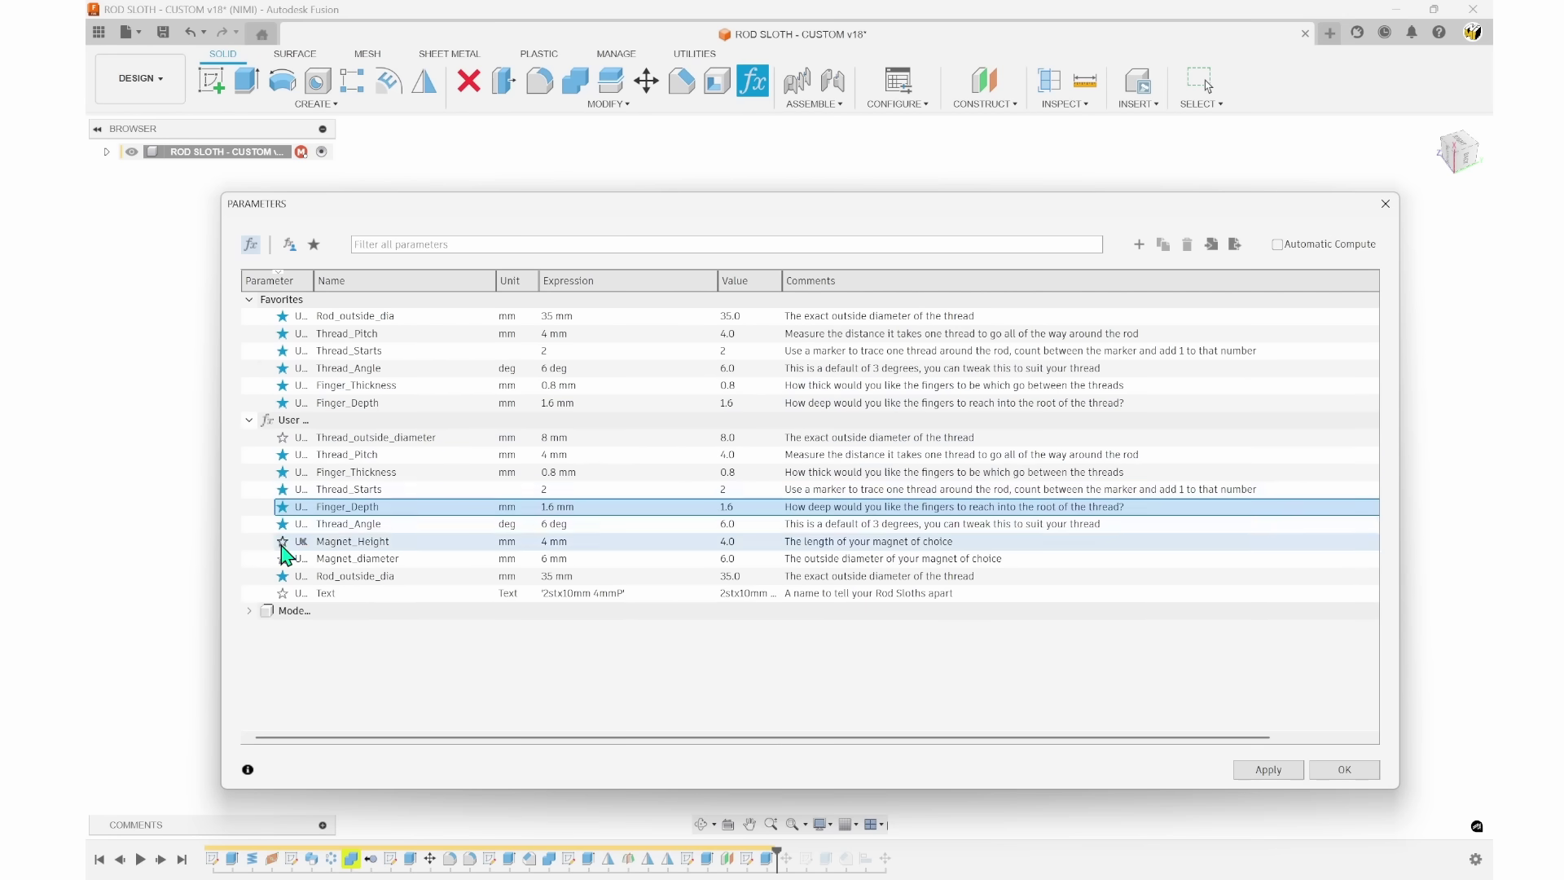
{"action": "left_click", "coordinate": [283, 576]}
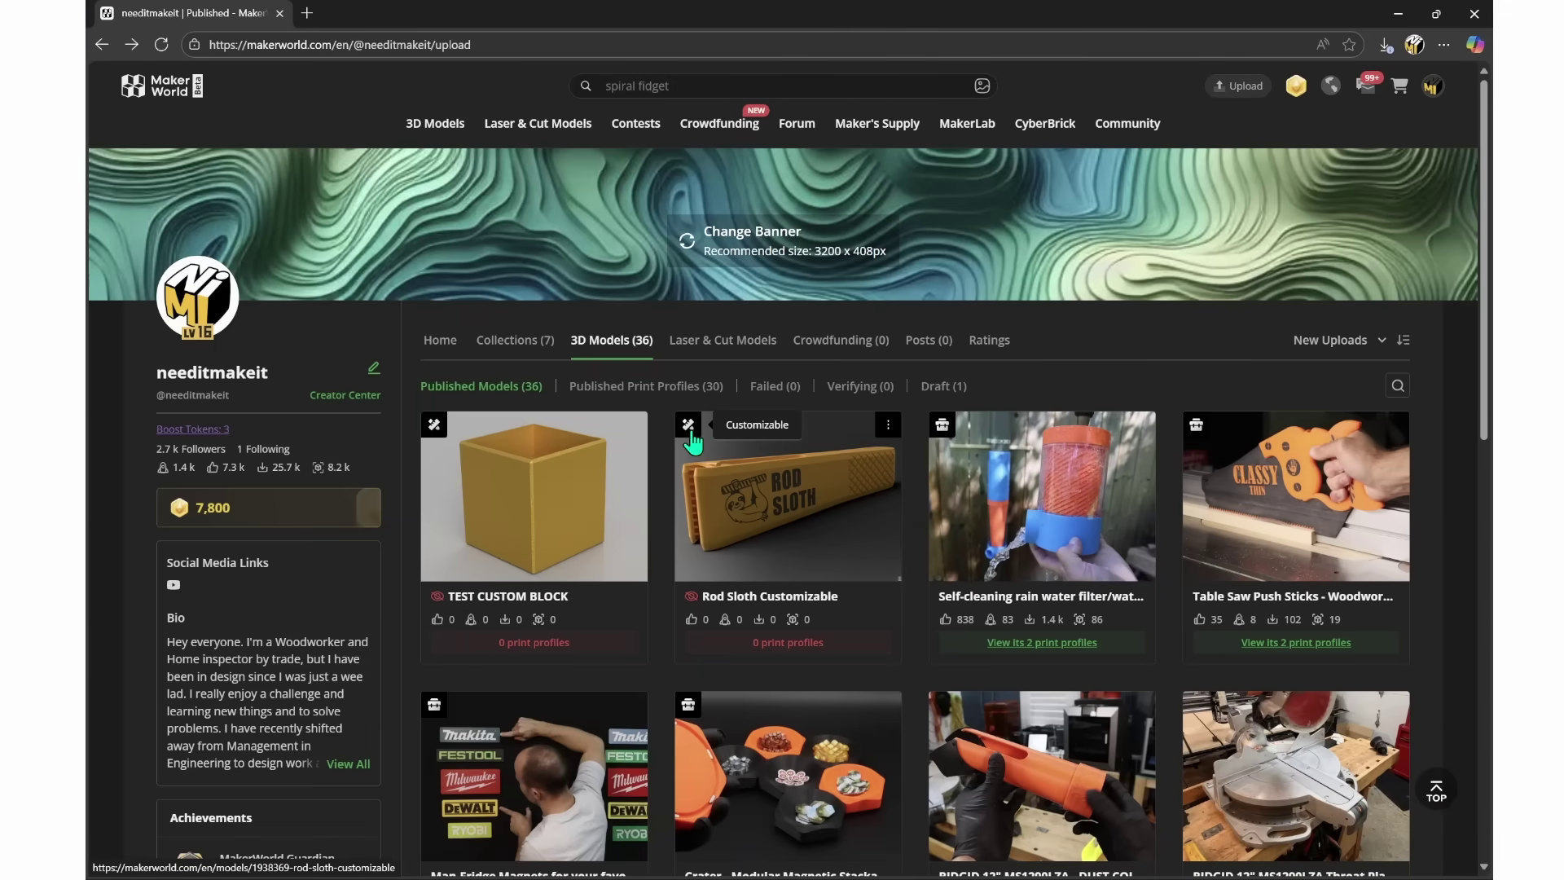
On MakerWorld, open the Rod Sloth Customizable model and load ROD SLOTH - CUSTOM v5.f3d in the Parametric Model Maker.
{"action": "left_click", "coordinate": [843, 533]}
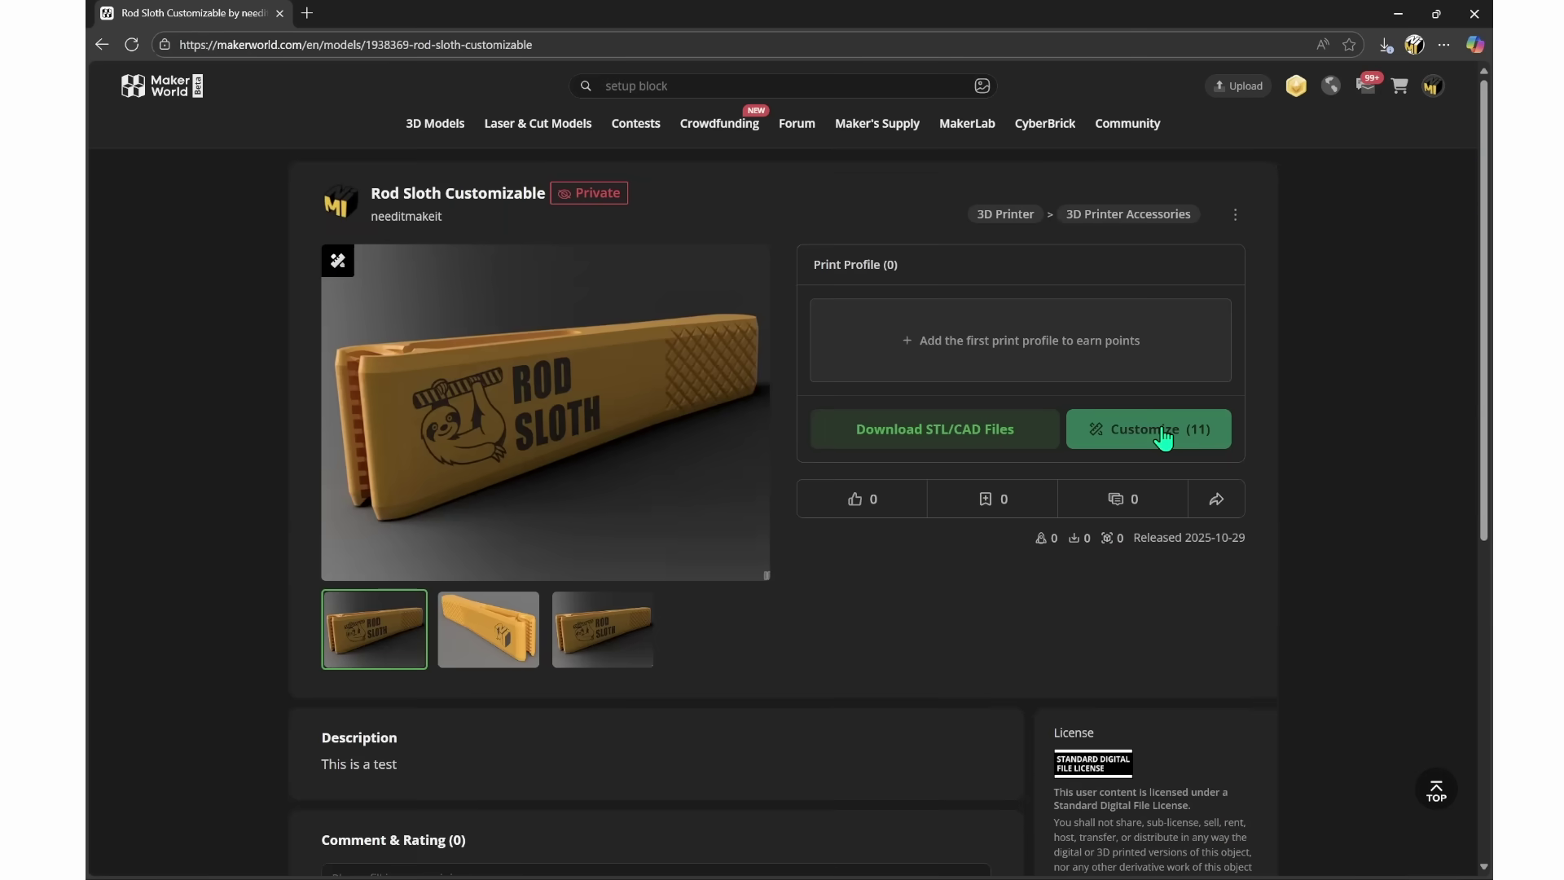
{"action": "left_click", "coordinate": [1163, 437]}
{"action": "left_click", "coordinate": [937, 551]}
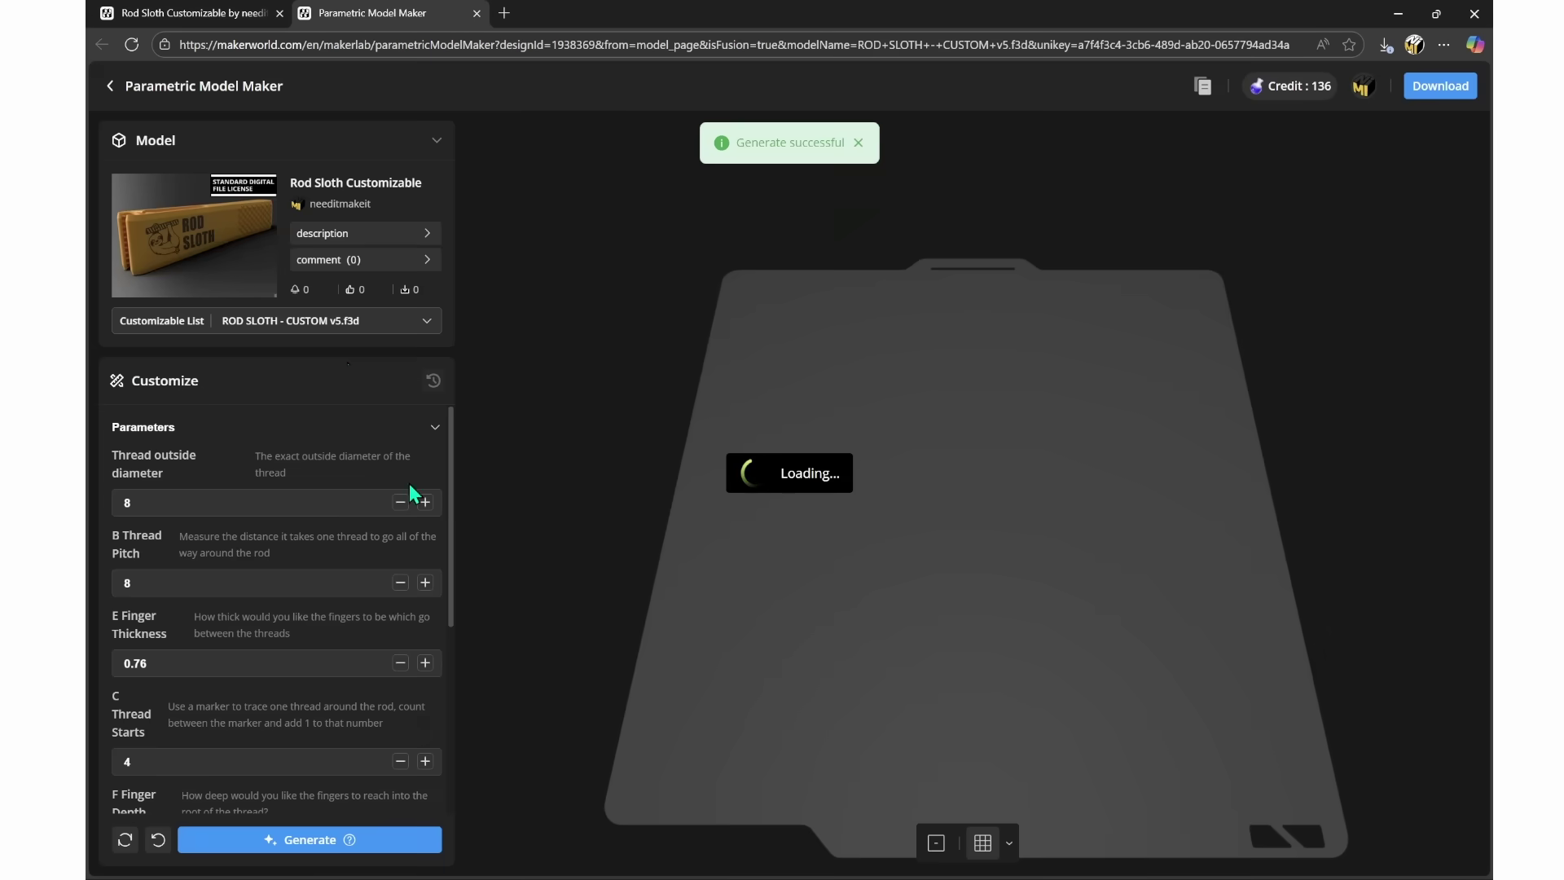
Review the Rod Sloth's customizable parameters, from Thread outside diameter through Magnet Height, Magnet diameter and Rod outside dia.
{"action": "left_click", "coordinate": [189, 497]}
{"action": "scroll", "coordinate": [212, 474], "scroll_direction": "down", "scroll_amount": 2}
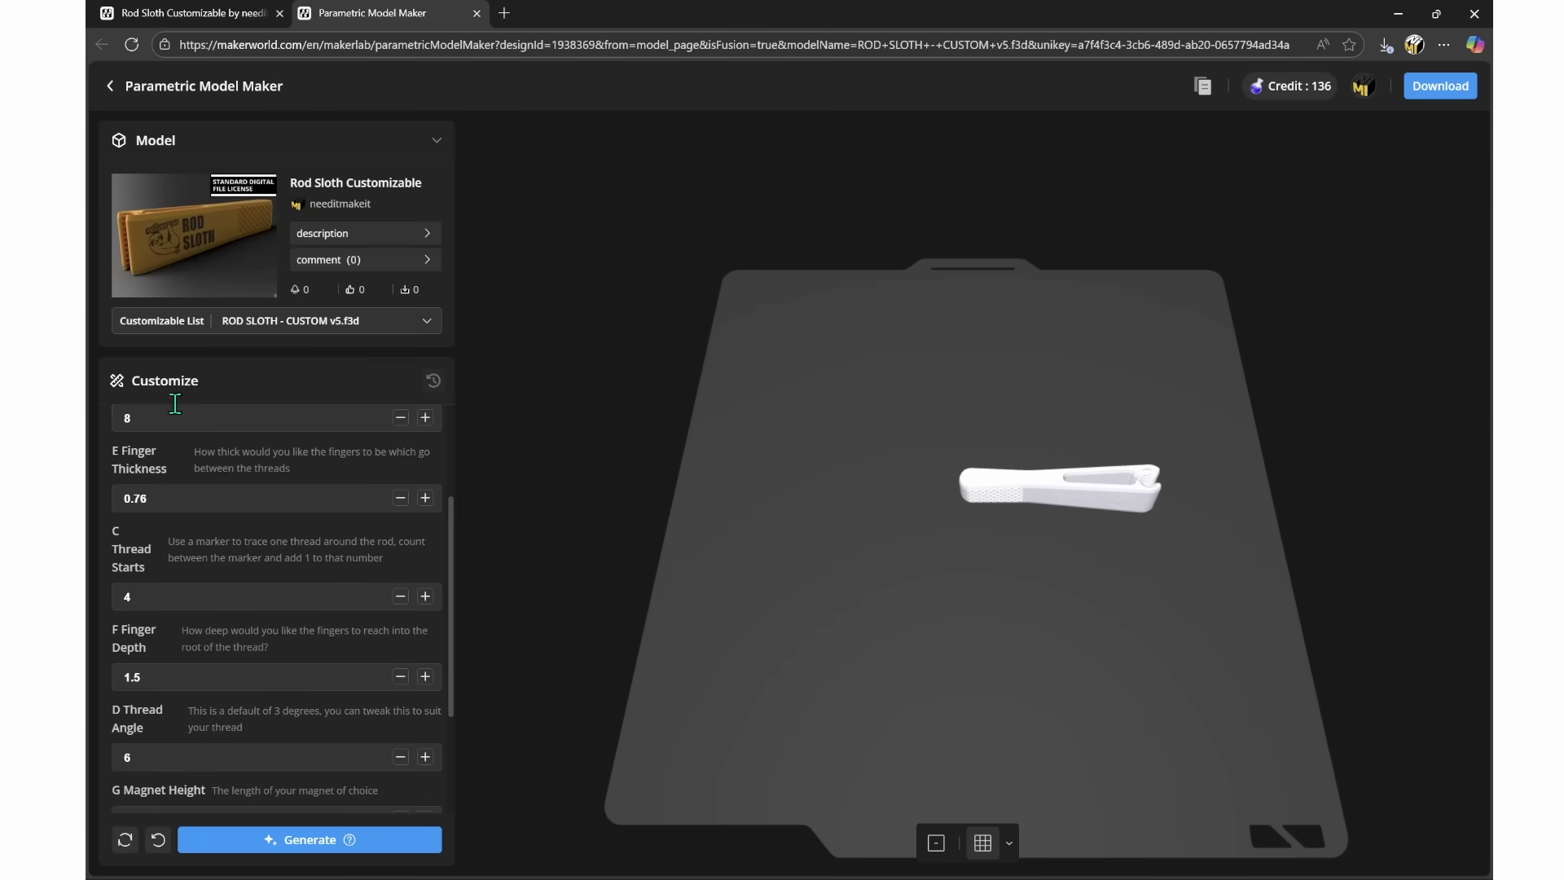
{"action": "scroll", "coordinate": [196, 481], "scroll_direction": "up", "scroll_amount": 2}
{"action": "mouse_move", "coordinate": [453, 458]}
{"action": "left_mouse_down"}
{"action": "mouse_move", "coordinate": [444, 635]}
{"action": "mouse_move", "coordinate": [443, 432]}
{"action": "left_mouse_up"}
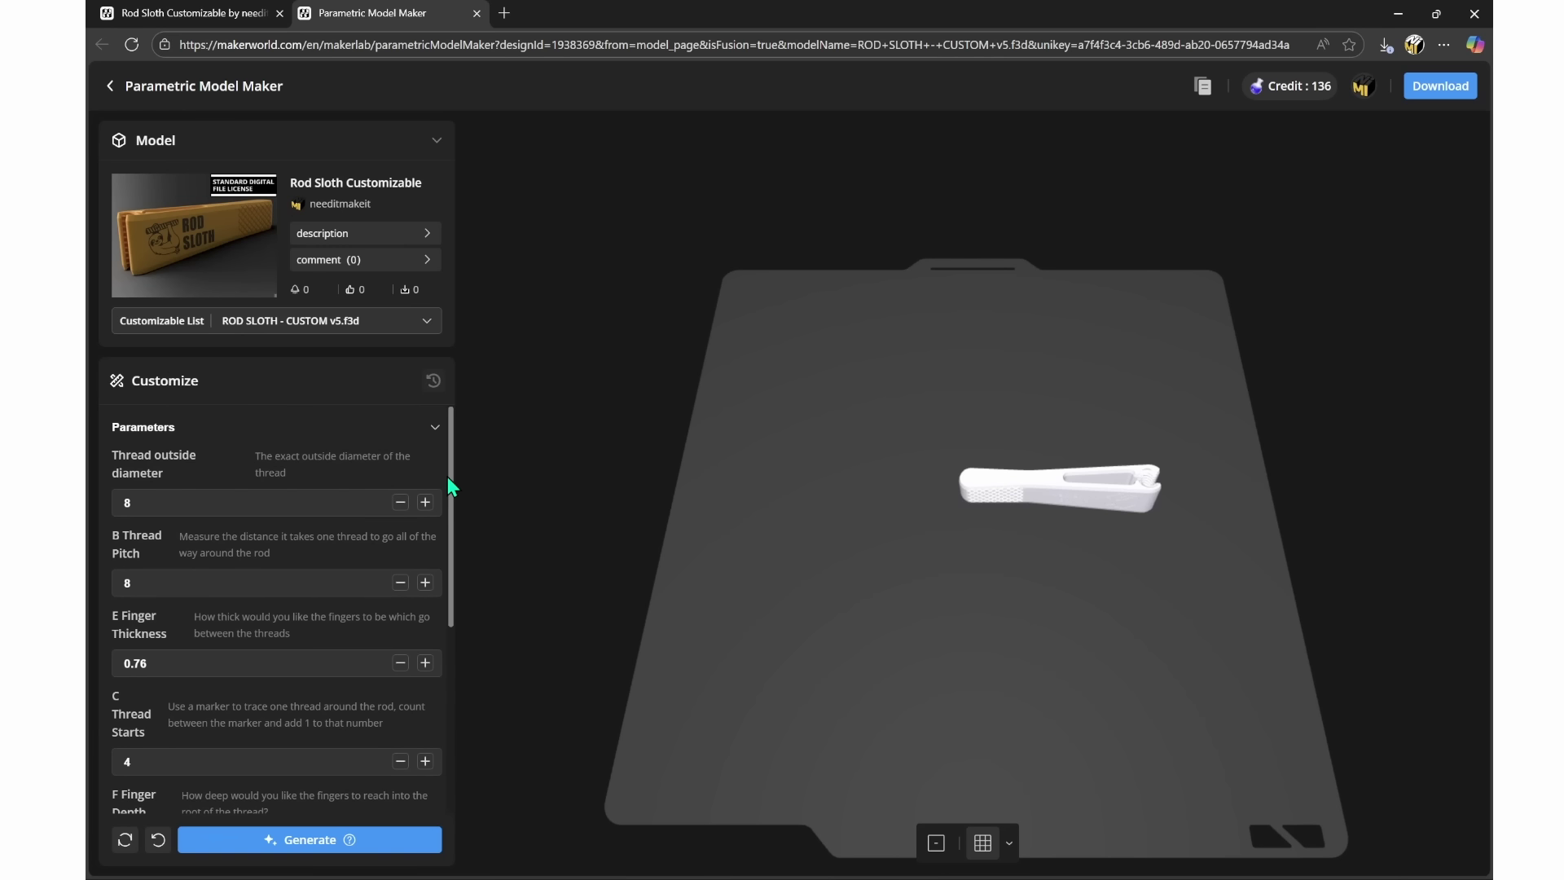
{"action": "left_click", "coordinate": [224, 504]}
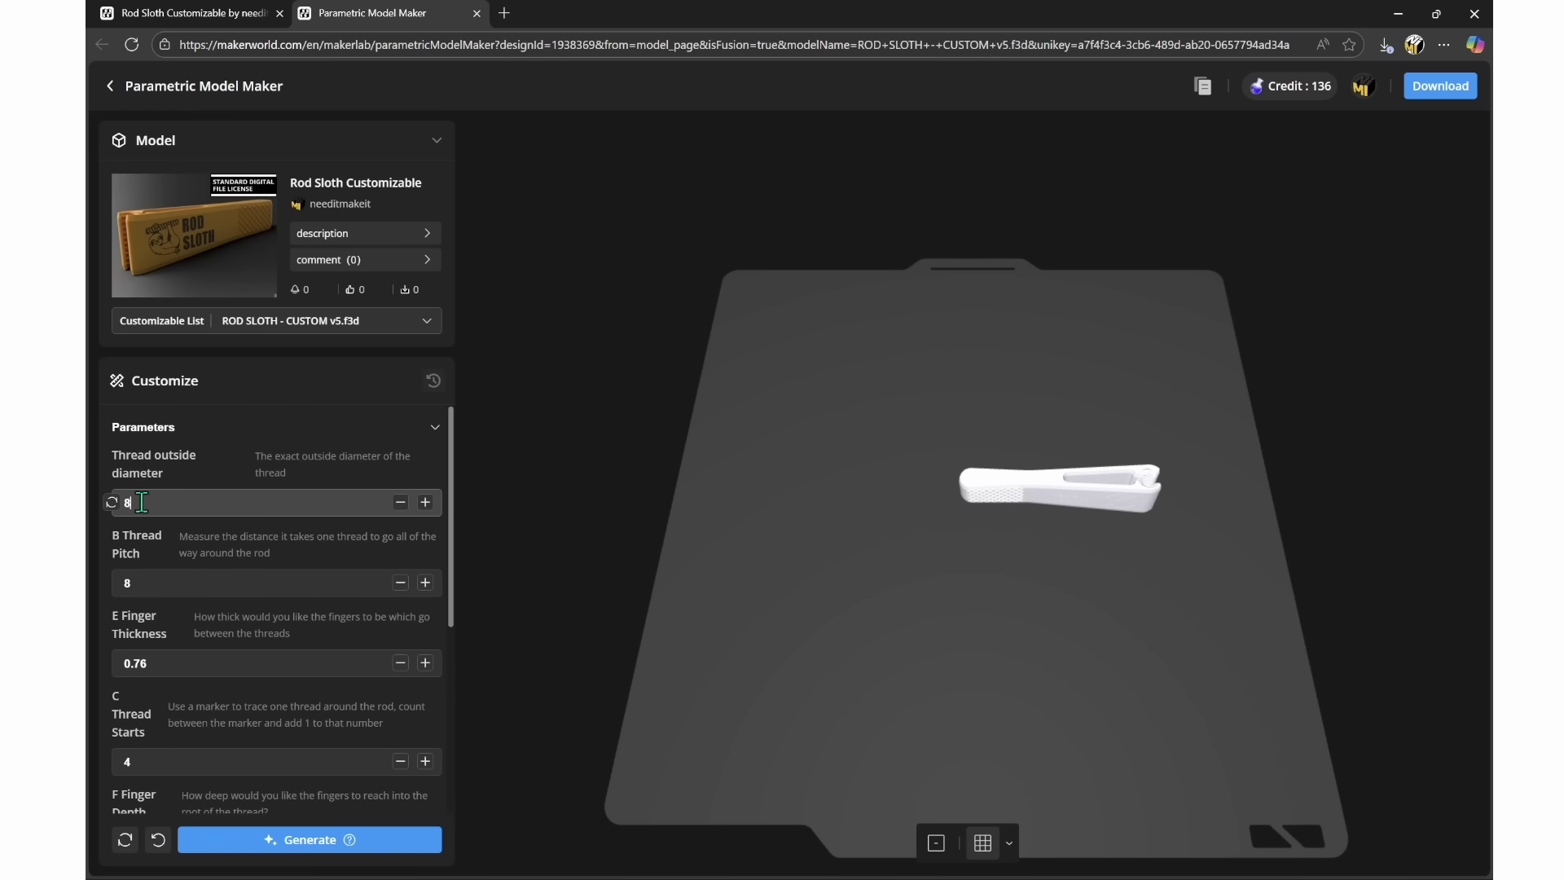
{"action": "scroll", "coordinate": [155, 652], "scroll_direction": "down", "scroll_amount": 5}
{"action": "left_click", "coordinate": [175, 791]}
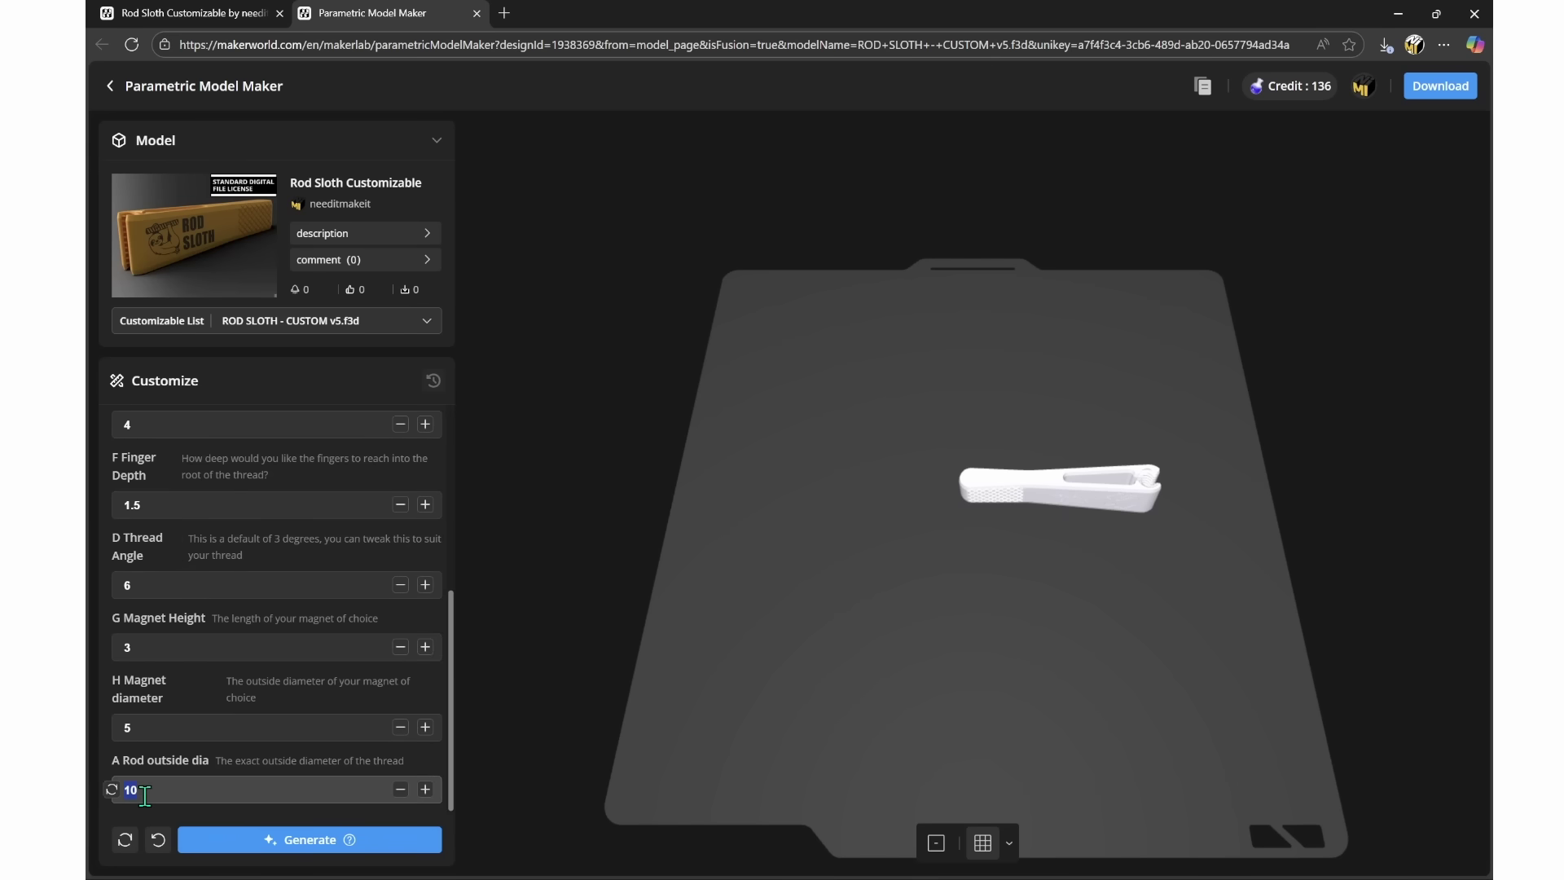
{"action": "left_click", "coordinate": [160, 734]}
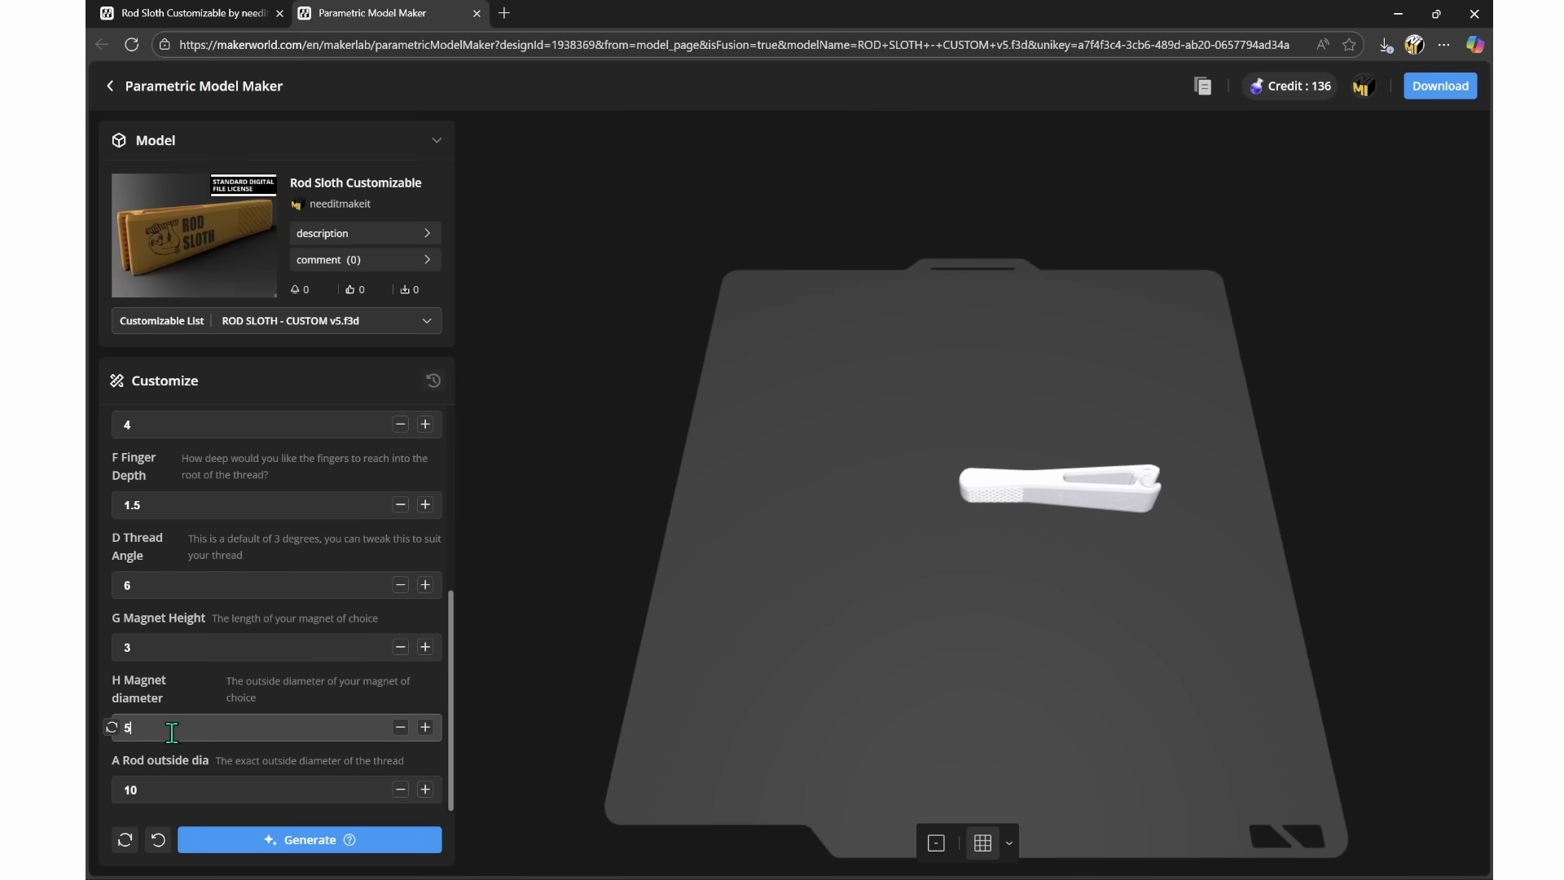
{"action": "left_click", "coordinate": [129, 646]}
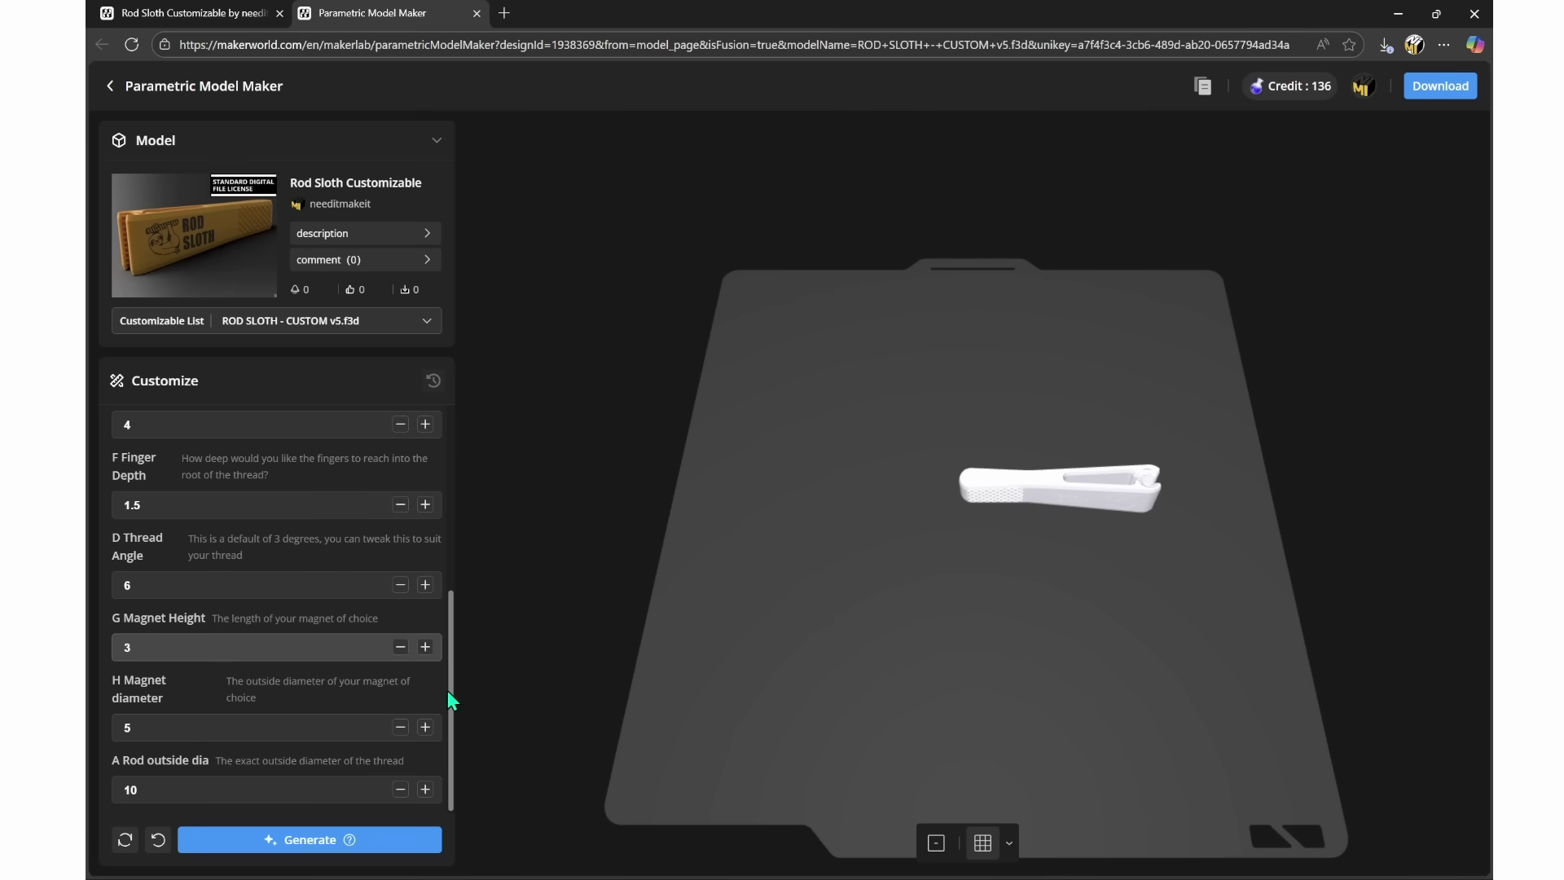
Set the Rod Sloth's Finger Depth to 1.6, Thread Angle to 6 and Thread Starts to 2.
{"action": "left_click_drag", "start_coordinate": [447, 691], "coordinate": [433, 610]}
{"action": "left_click", "coordinate": [162, 643]}
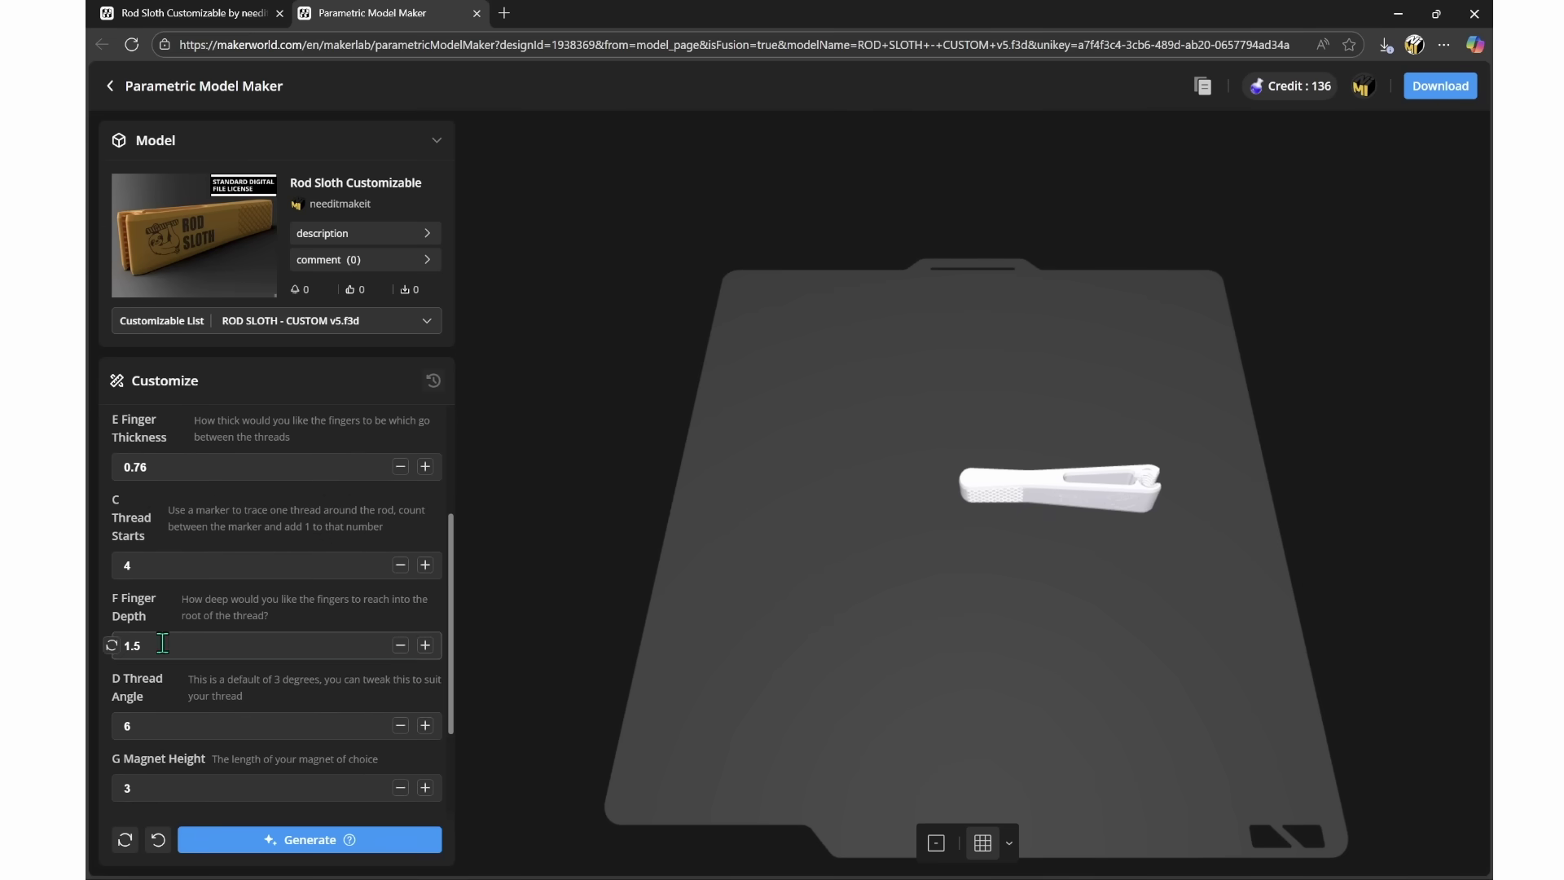
{"action": "left_click_drag", "start_coordinate": [162, 643], "coordinate": [101, 646]}
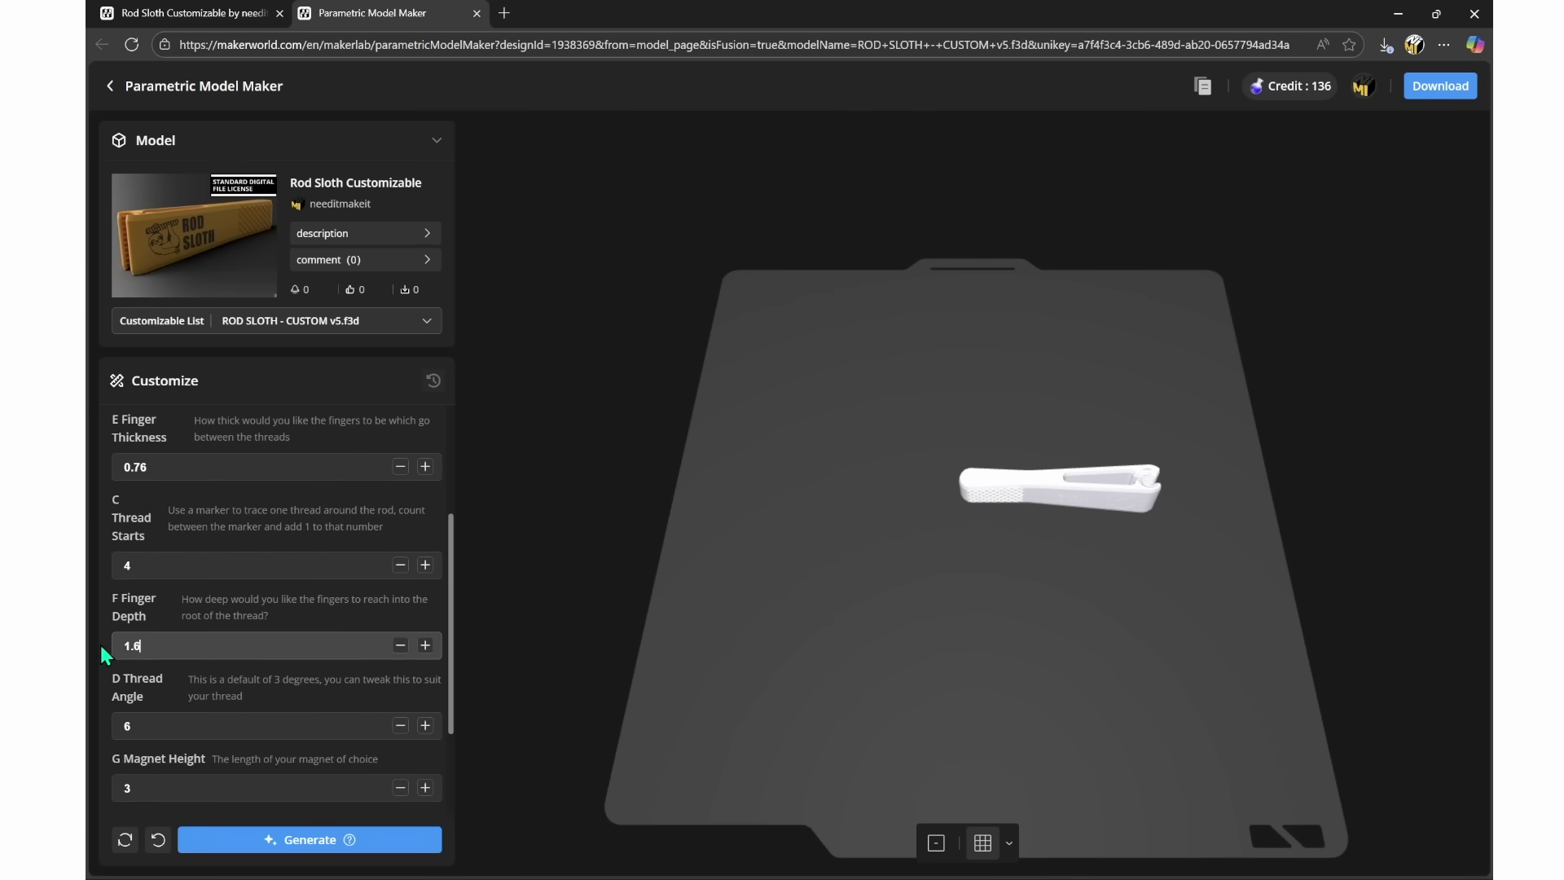
{"action": "left_click_drag", "start_coordinate": [165, 724], "coordinate": [126, 724]}
{"action": "key", "text": "BackSpace"}
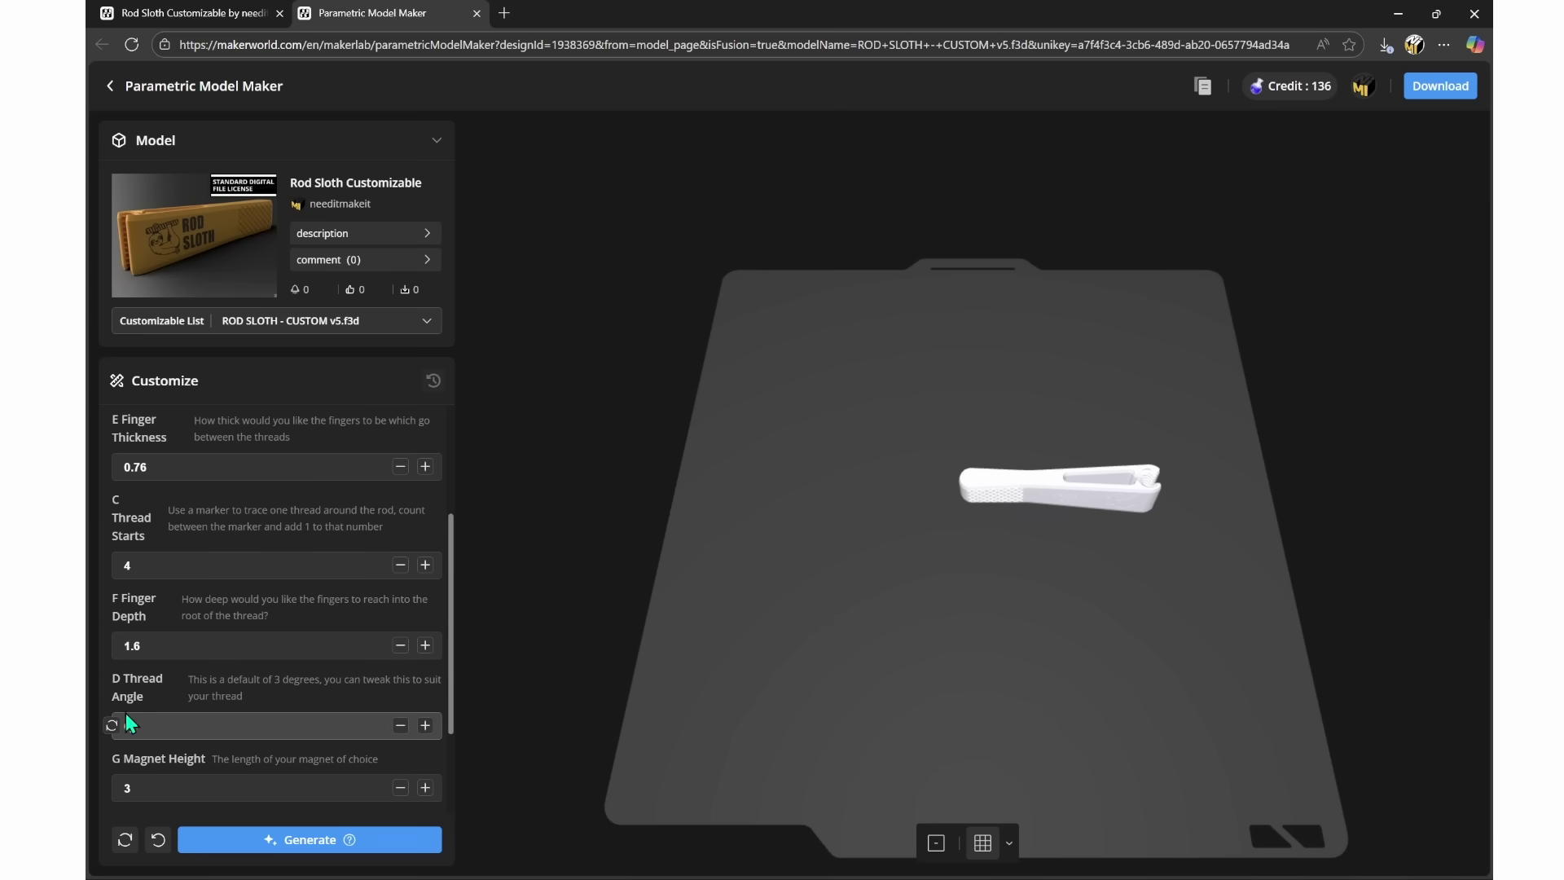
{"action": "left_click", "coordinate": [206, 564]}
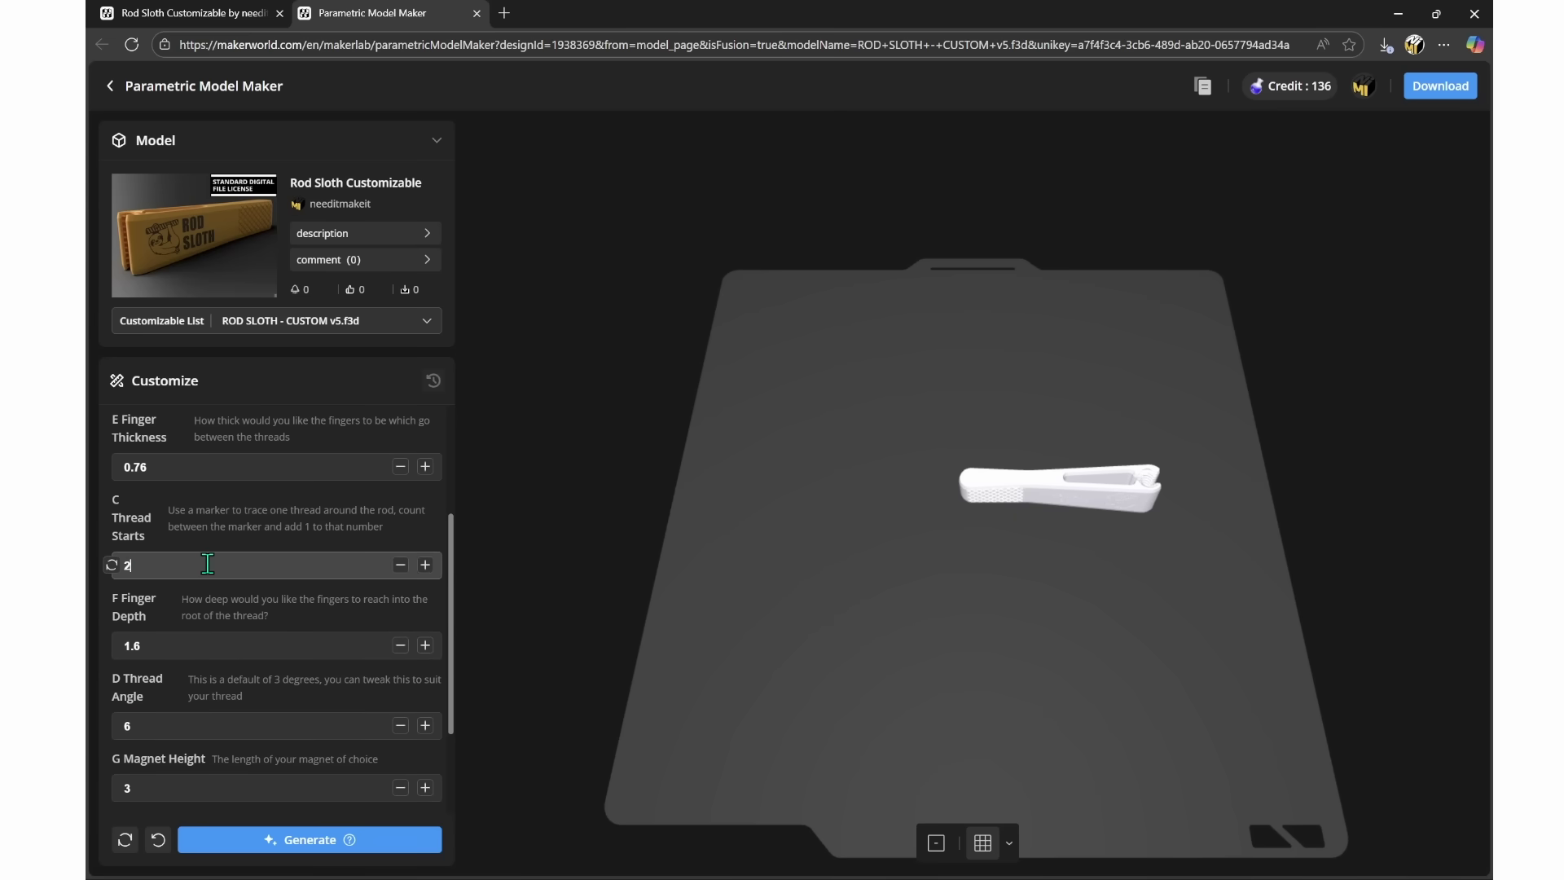
Set the Rod Sloth's Finger Thickness to 0.8 and Thread Pitch to 4, then check the Rod outside dia value.
{"action": "scroll", "coordinate": [450, 591], "scroll_direction": "up", "scroll_amount": 3}
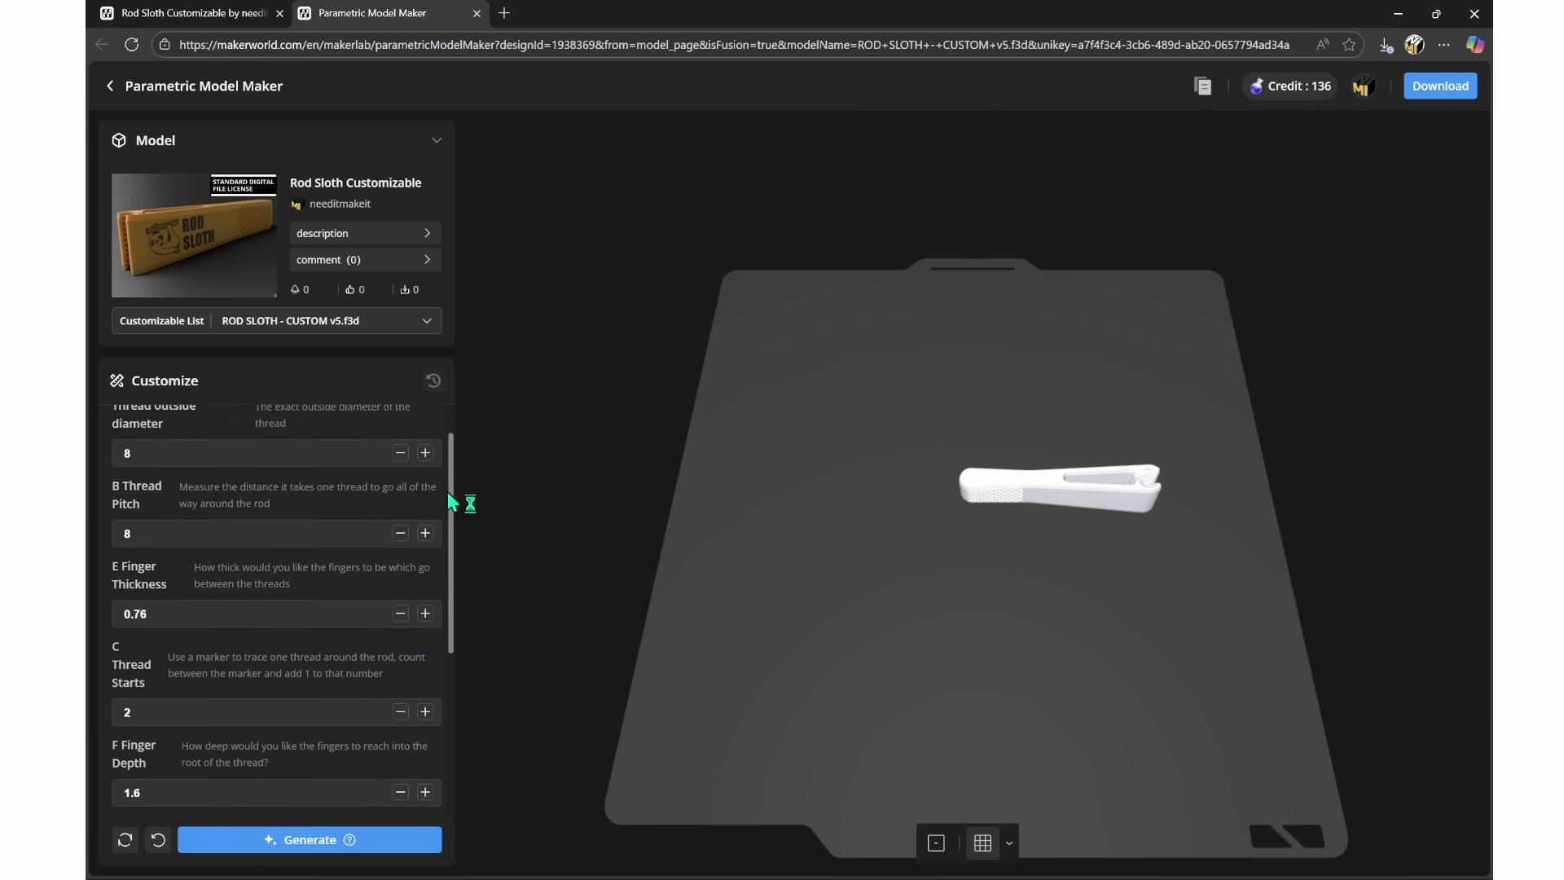
{"action": "left_click", "coordinate": [145, 661]}
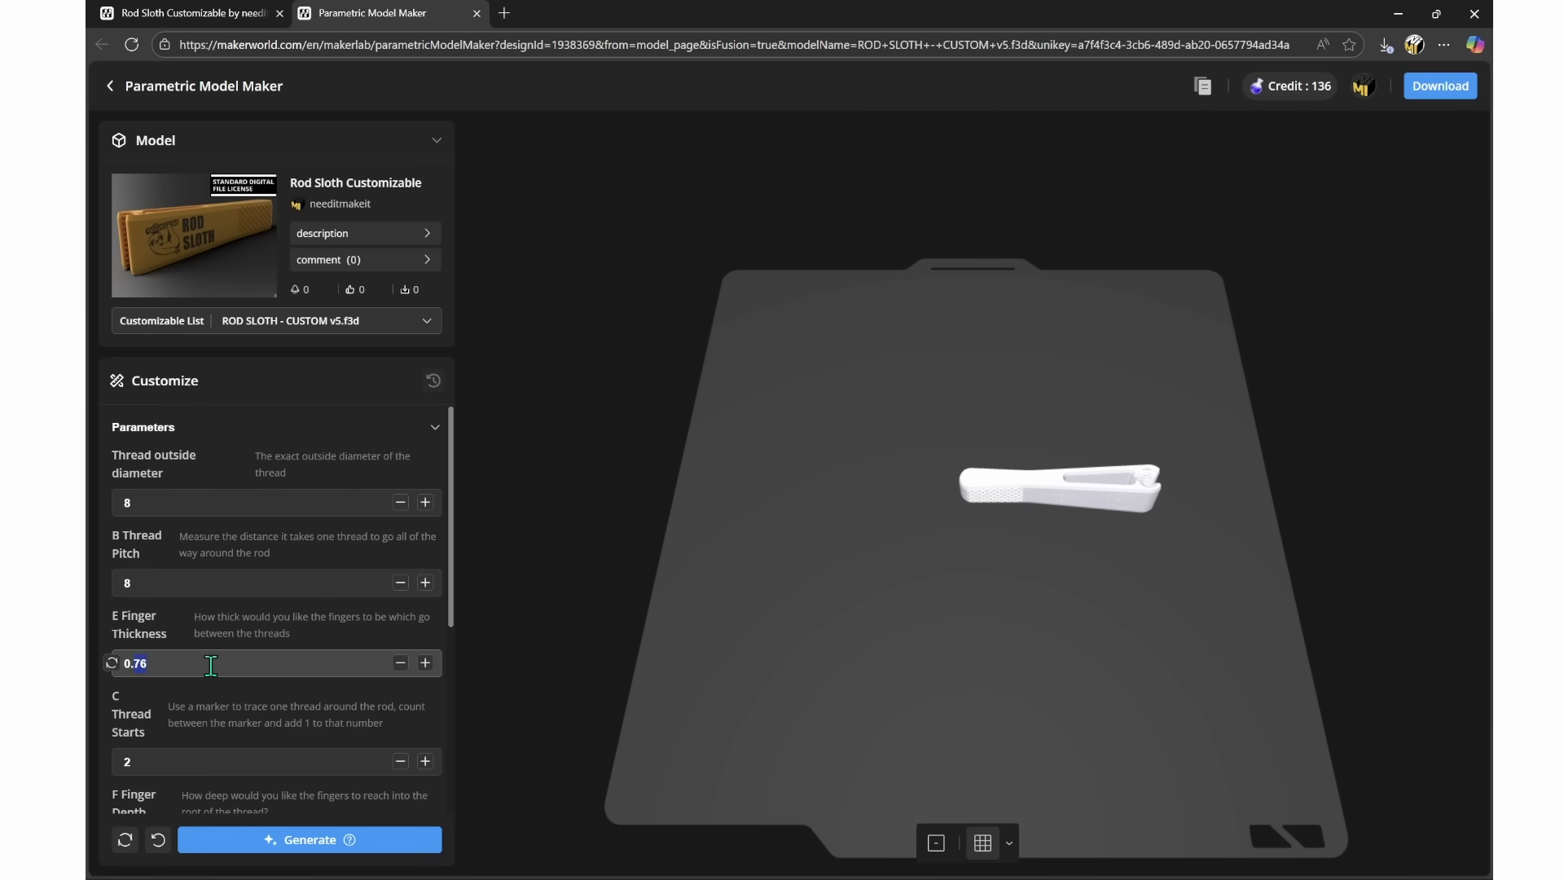
{"action": "left_click", "coordinate": [140, 580]}
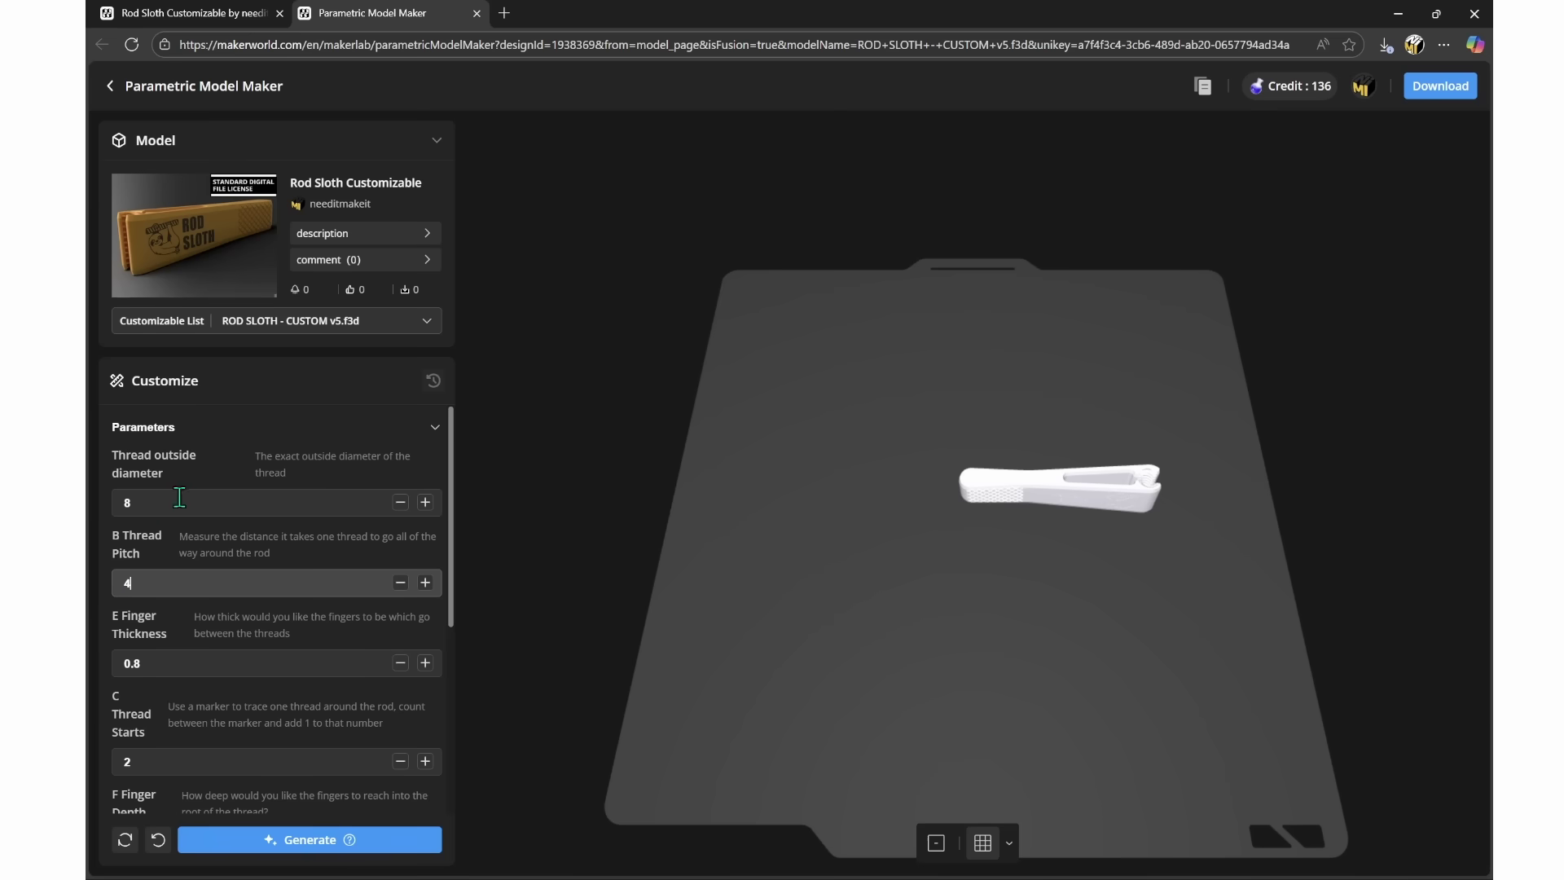
{"action": "scroll", "coordinate": [384, 715], "scroll_direction": "down", "scroll_amount": 4}
{"action": "left_click", "coordinate": [243, 798]}
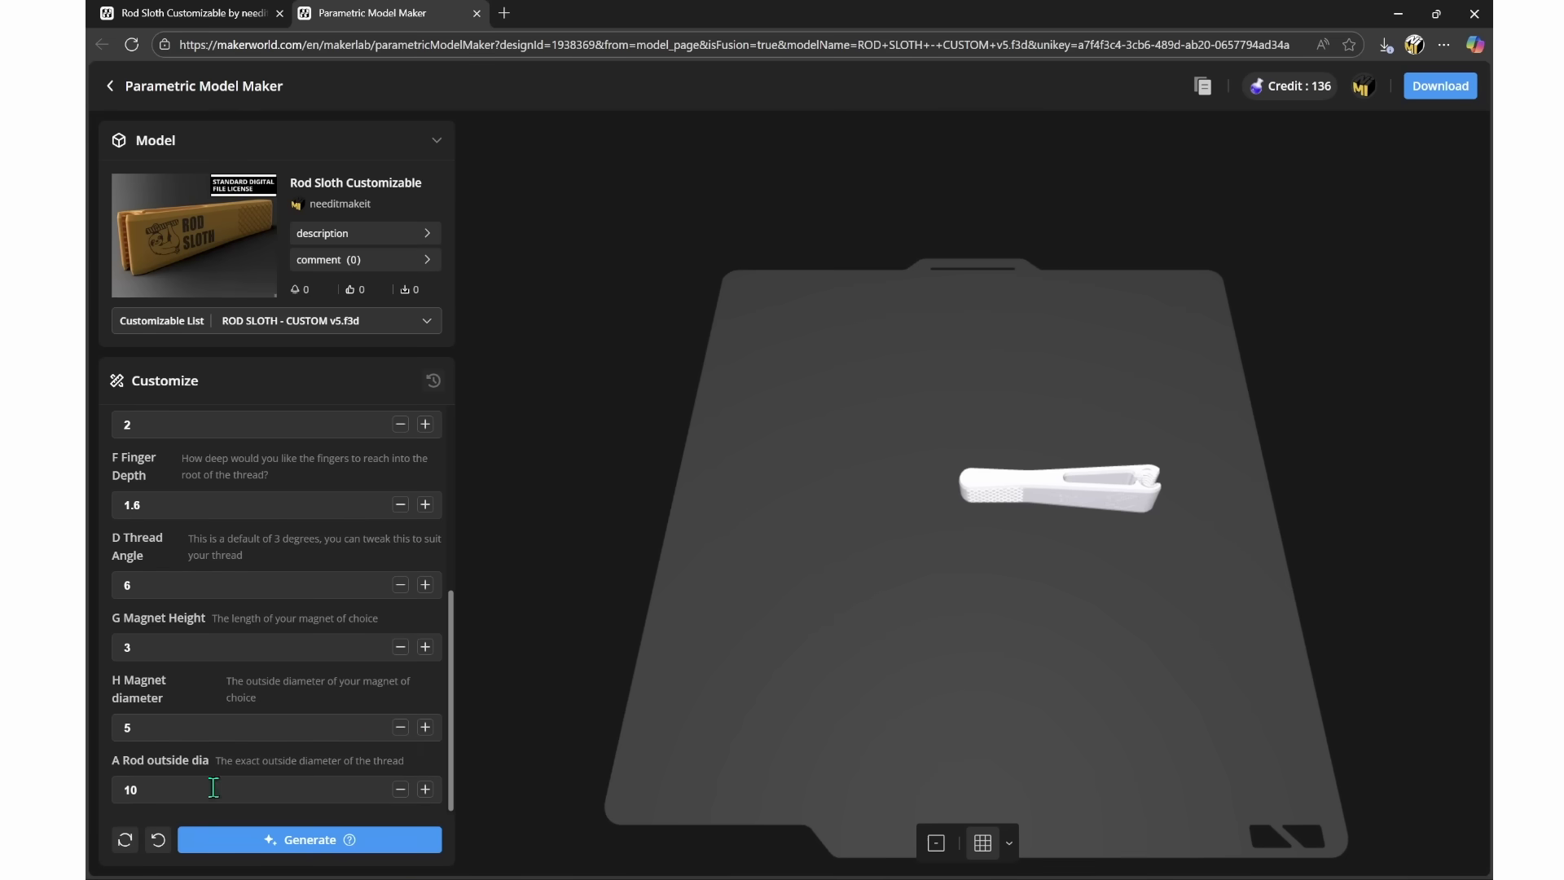
Inspect the Rod Sloth preview from several sides, including the engraved text, the logo and the threaded fingers.
{"action": "scroll", "coordinate": [1247, 607], "scroll_direction": "up", "scroll_amount": 5}
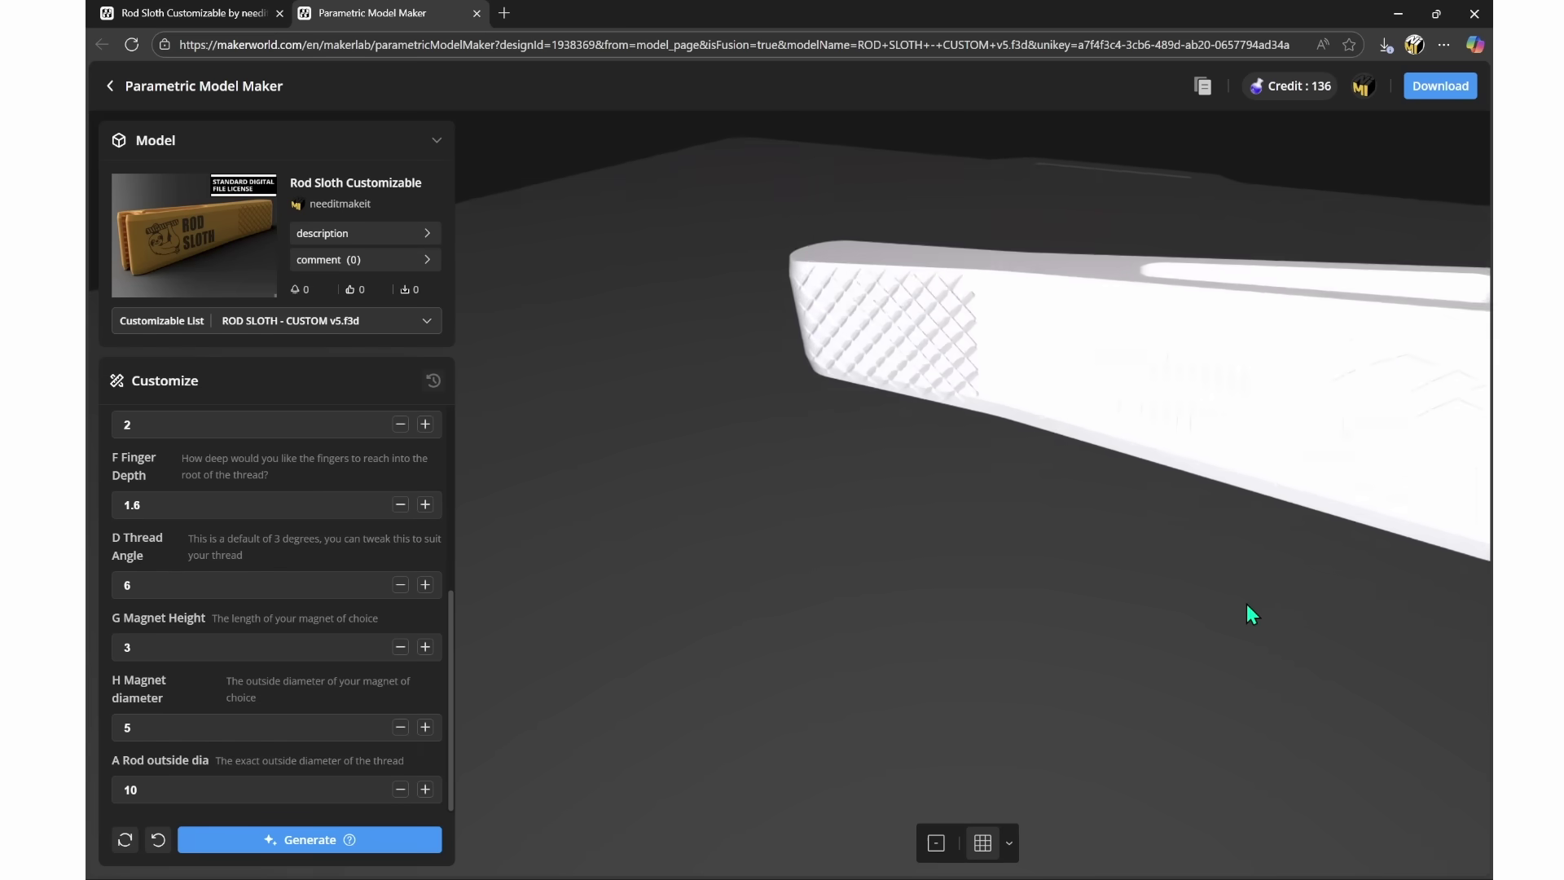
{"action": "left_click_drag", "start_coordinate": [1247, 607], "coordinate": [977, 681]}
{"action": "scroll", "coordinate": [742, 477], "scroll_direction": "up", "scroll_amount": 2}
{"action": "scroll", "coordinate": [733, 582], "scroll_direction": "up", "scroll_amount": 3}
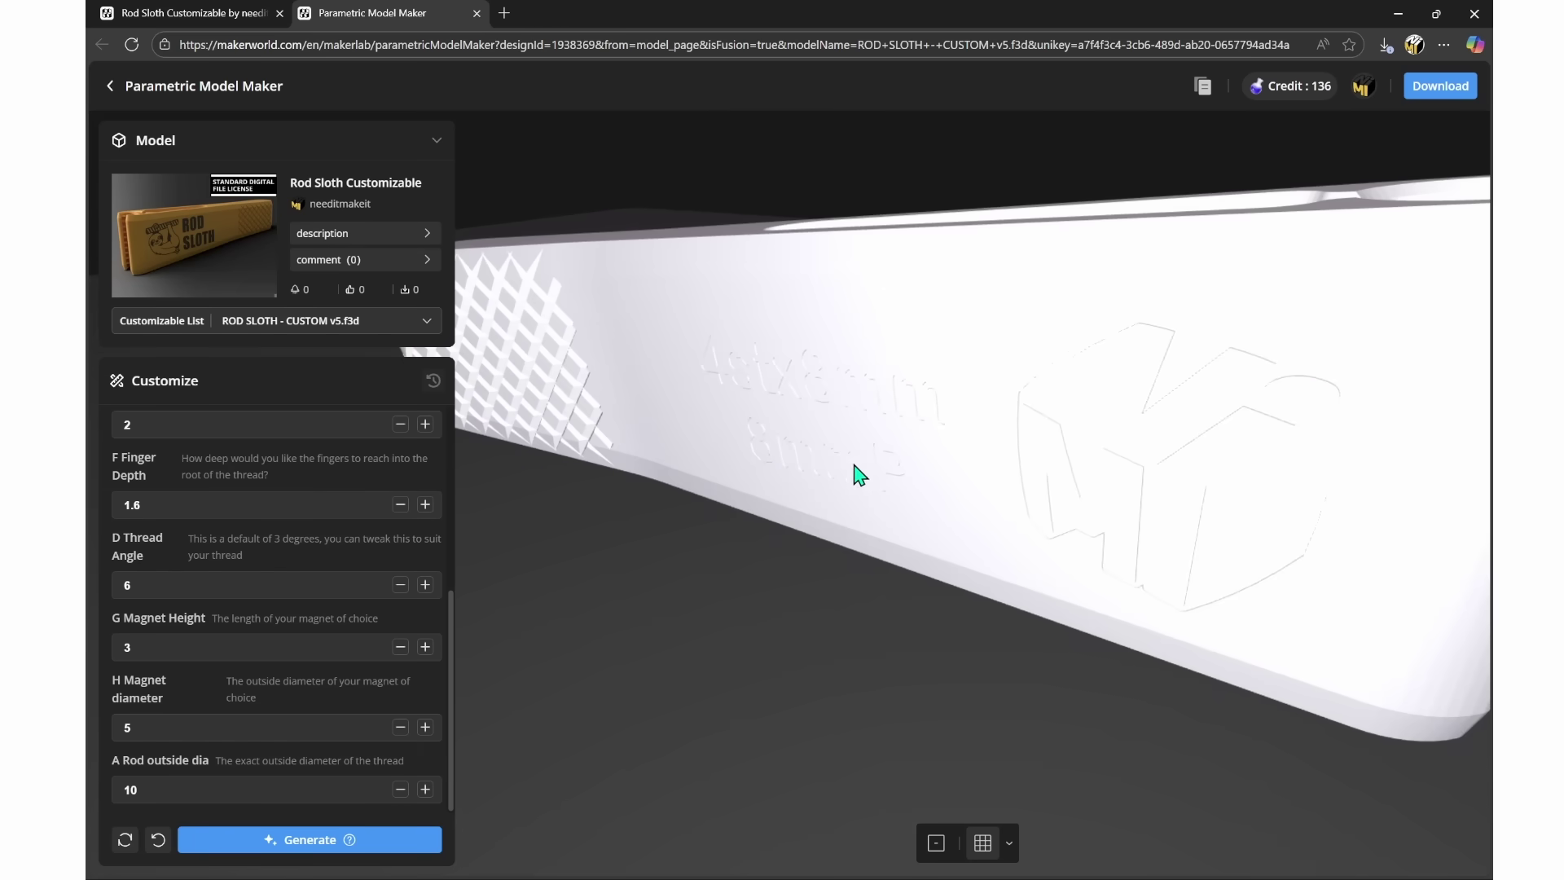
{"action": "scroll", "coordinate": [819, 578], "scroll_direction": "down", "scroll_amount": 3}
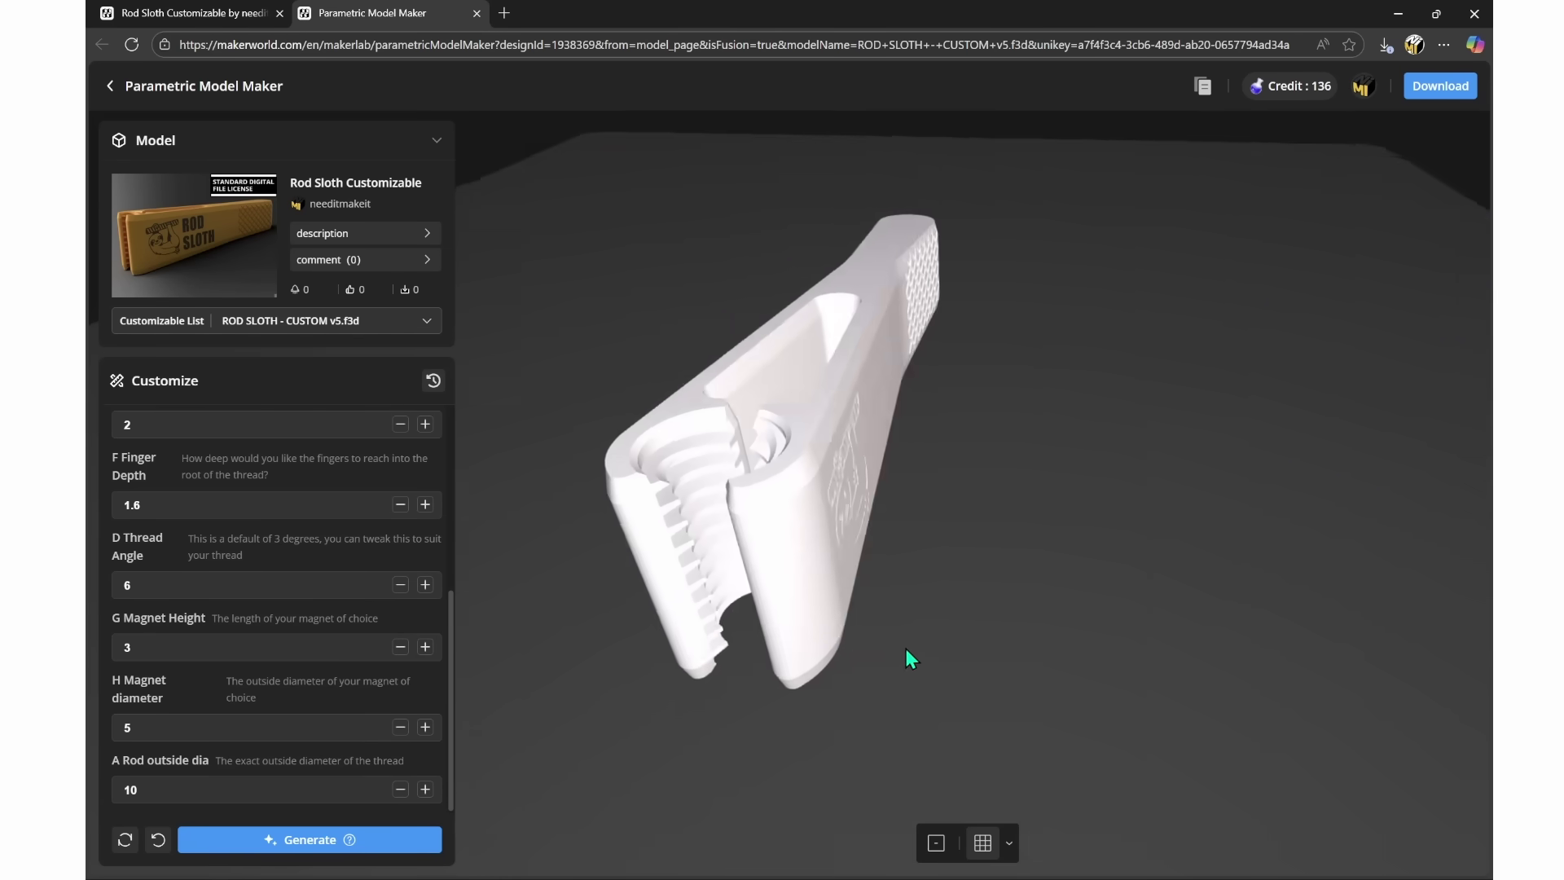
{"action": "left_click_drag", "start_coordinate": [905, 648], "coordinate": [1034, 649]}
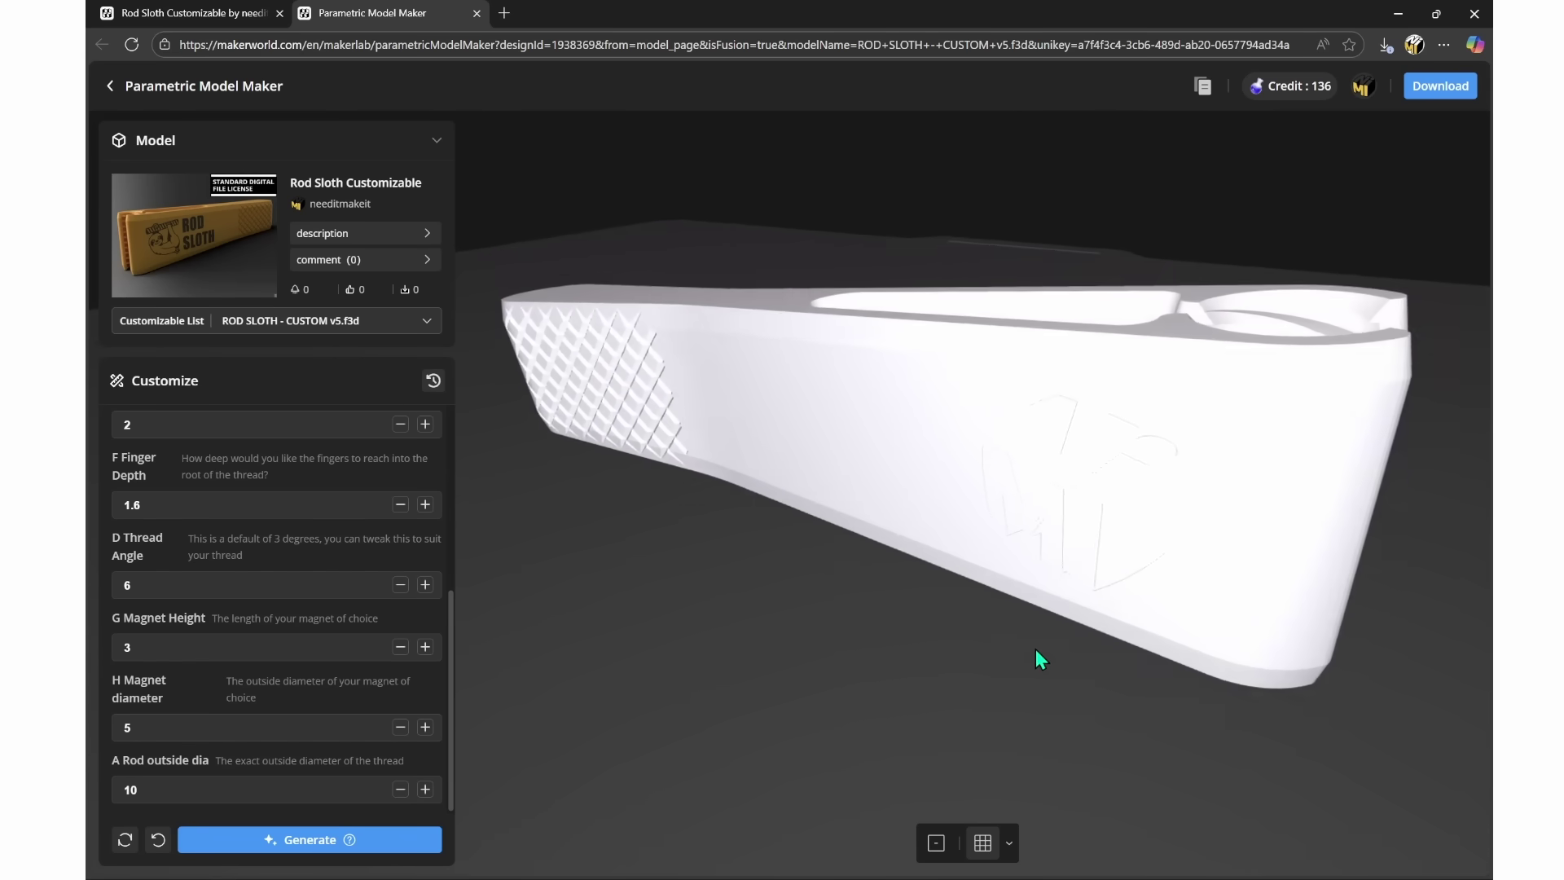
{"action": "scroll", "coordinate": [1123, 509], "scroll_direction": "down", "scroll_amount": 5}
{"action": "left_click_drag", "start_coordinate": [1122, 493], "coordinate": [1028, 526]}
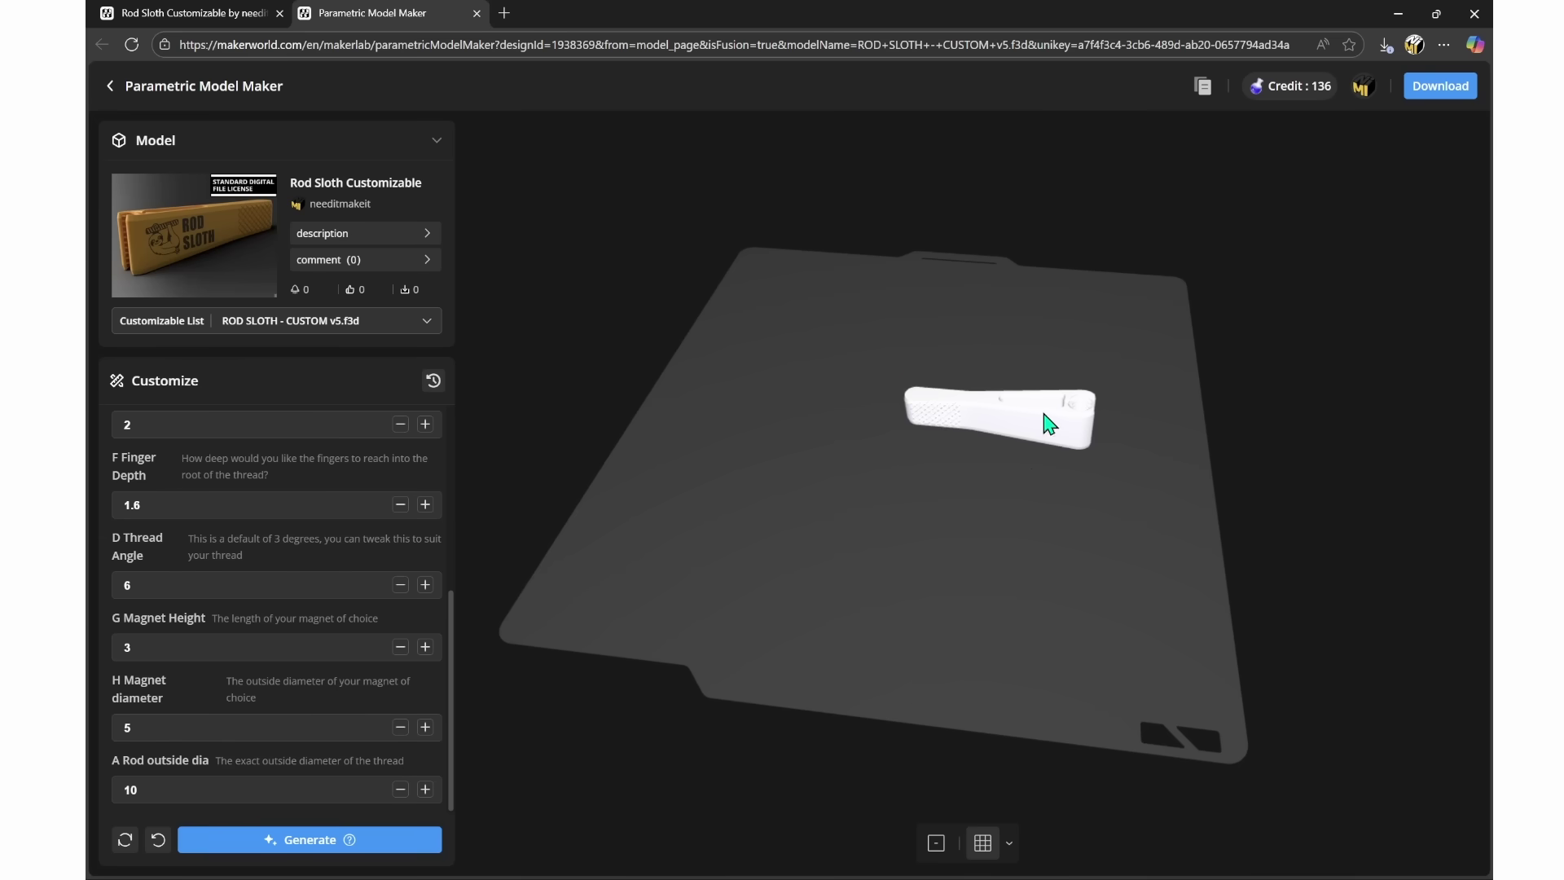
{"action": "left_click_drag", "start_coordinate": [1029, 476], "coordinate": [1075, 474]}
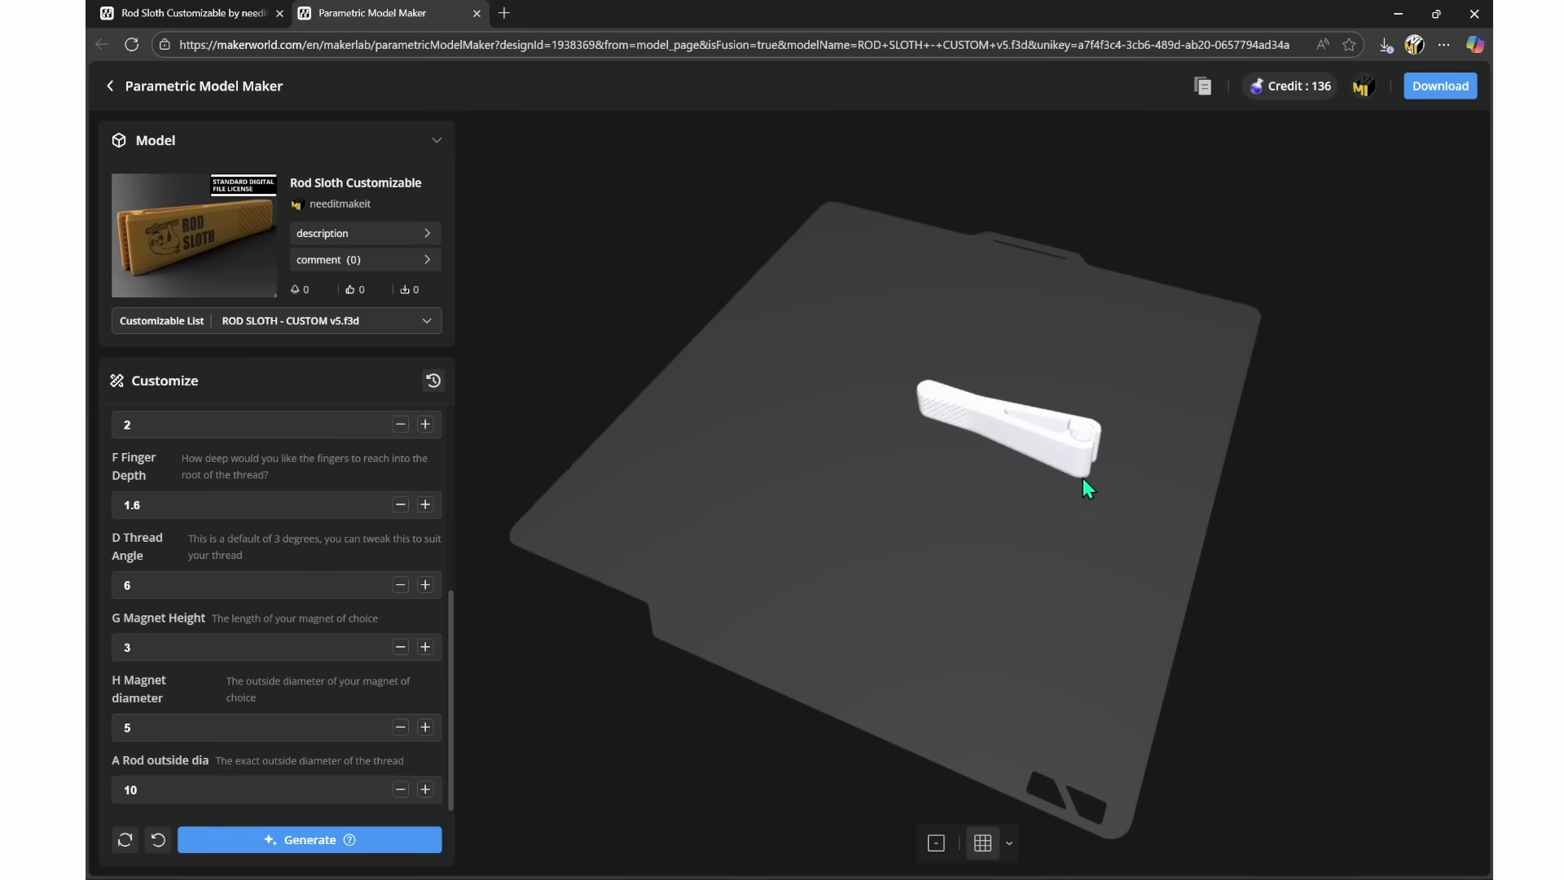
{"action": "right_click_drag", "start_coordinate": [1085, 480], "coordinate": [1007, 507]}
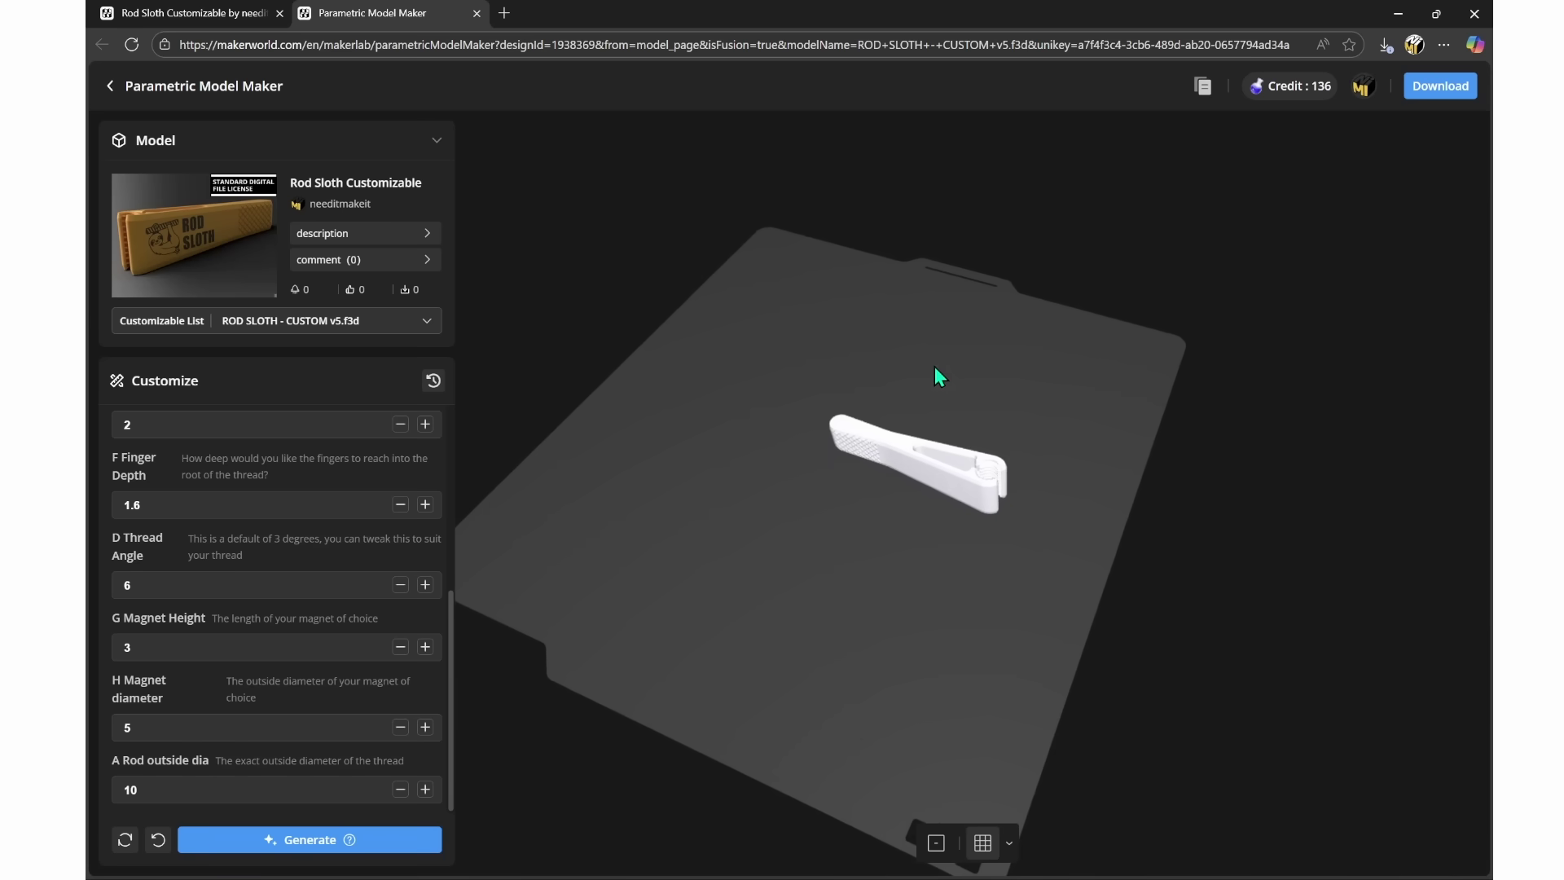
{"action": "left_click_drag", "start_coordinate": [911, 603], "coordinate": [971, 485]}
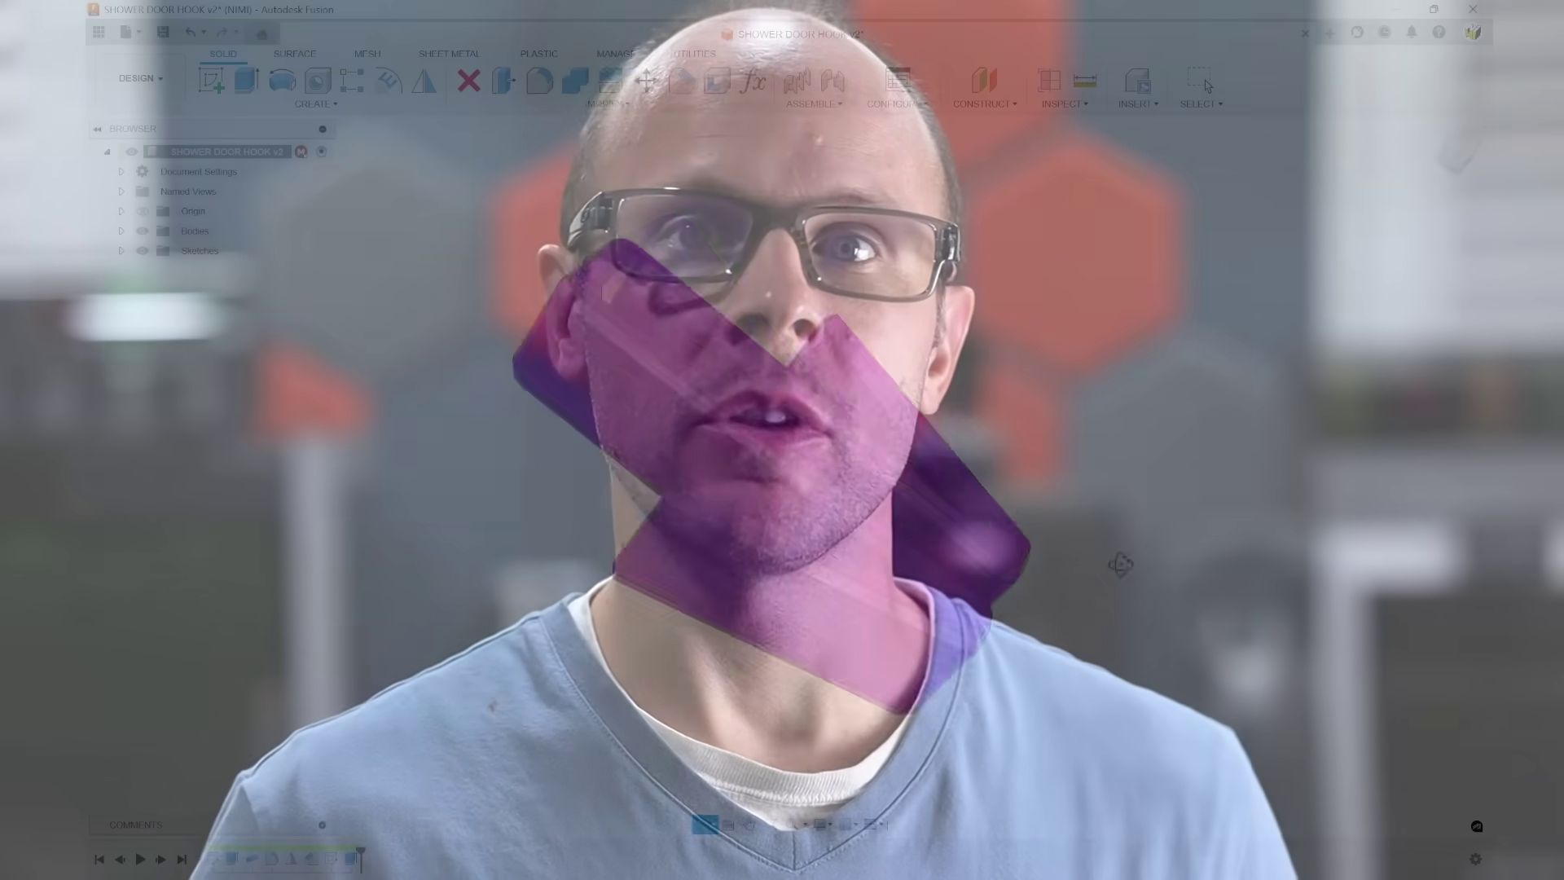
Switch to Fusion, turn off automatic compute for the shower door hook and apply Height 100 mm, Thickness 25 mm, Hook_size 75 mm and Glass_thickness 15 mm.
{"action": "left_click_drag", "start_coordinate": [1160, 550], "coordinate": [987, 583]}
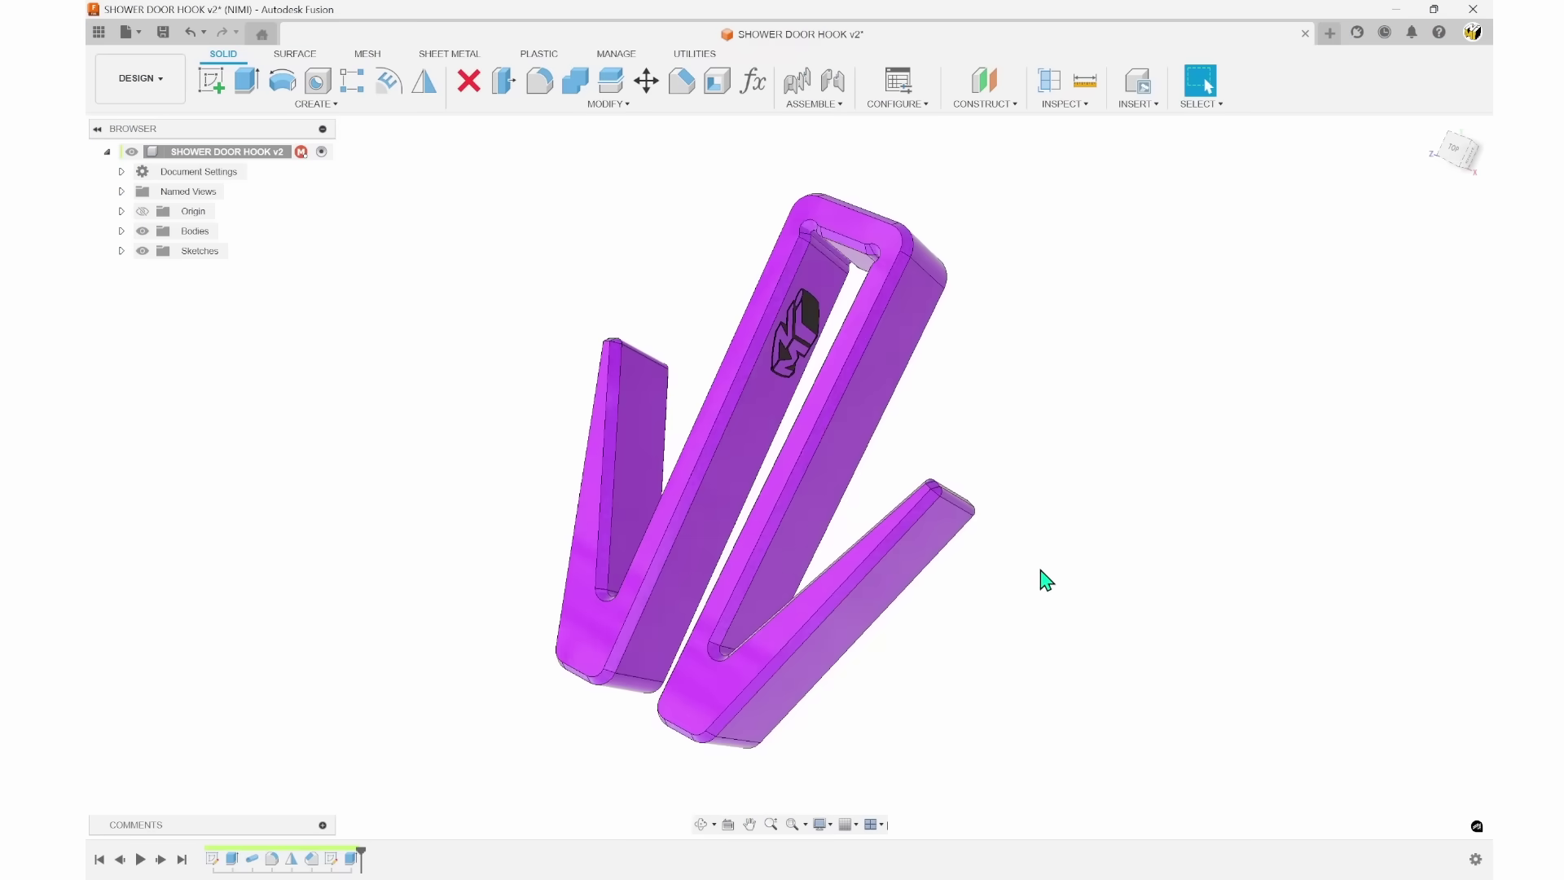
{"action": "middle_click_drag", "start_coordinate": [1046, 580], "coordinate": [740, 573]}
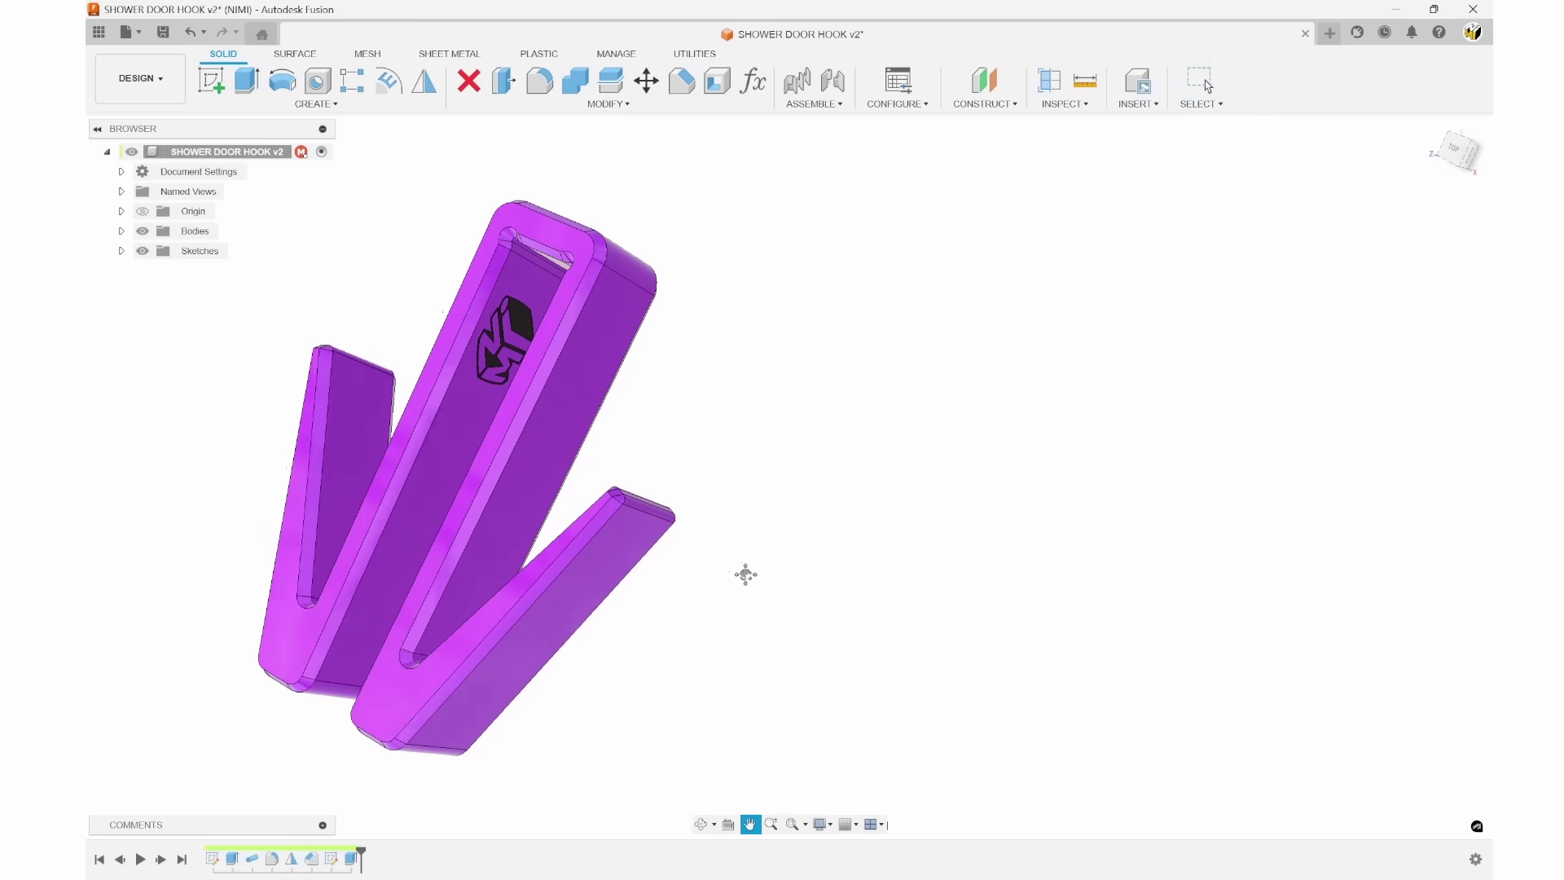
{"action": "left_click", "coordinate": [750, 81]}
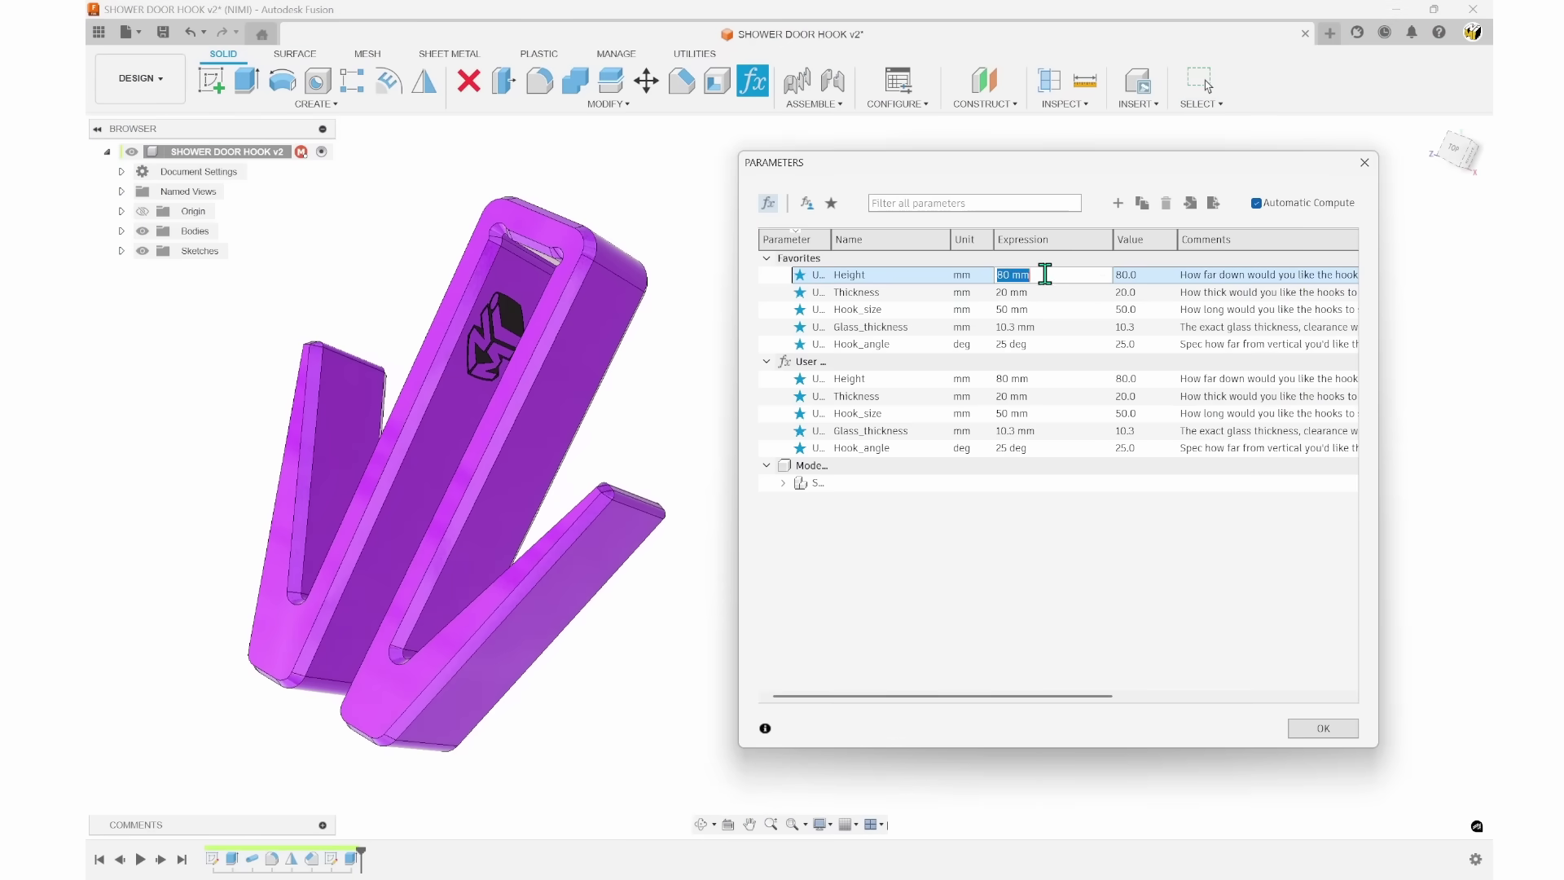
{"action": "left_click", "coordinate": [1255, 203]}
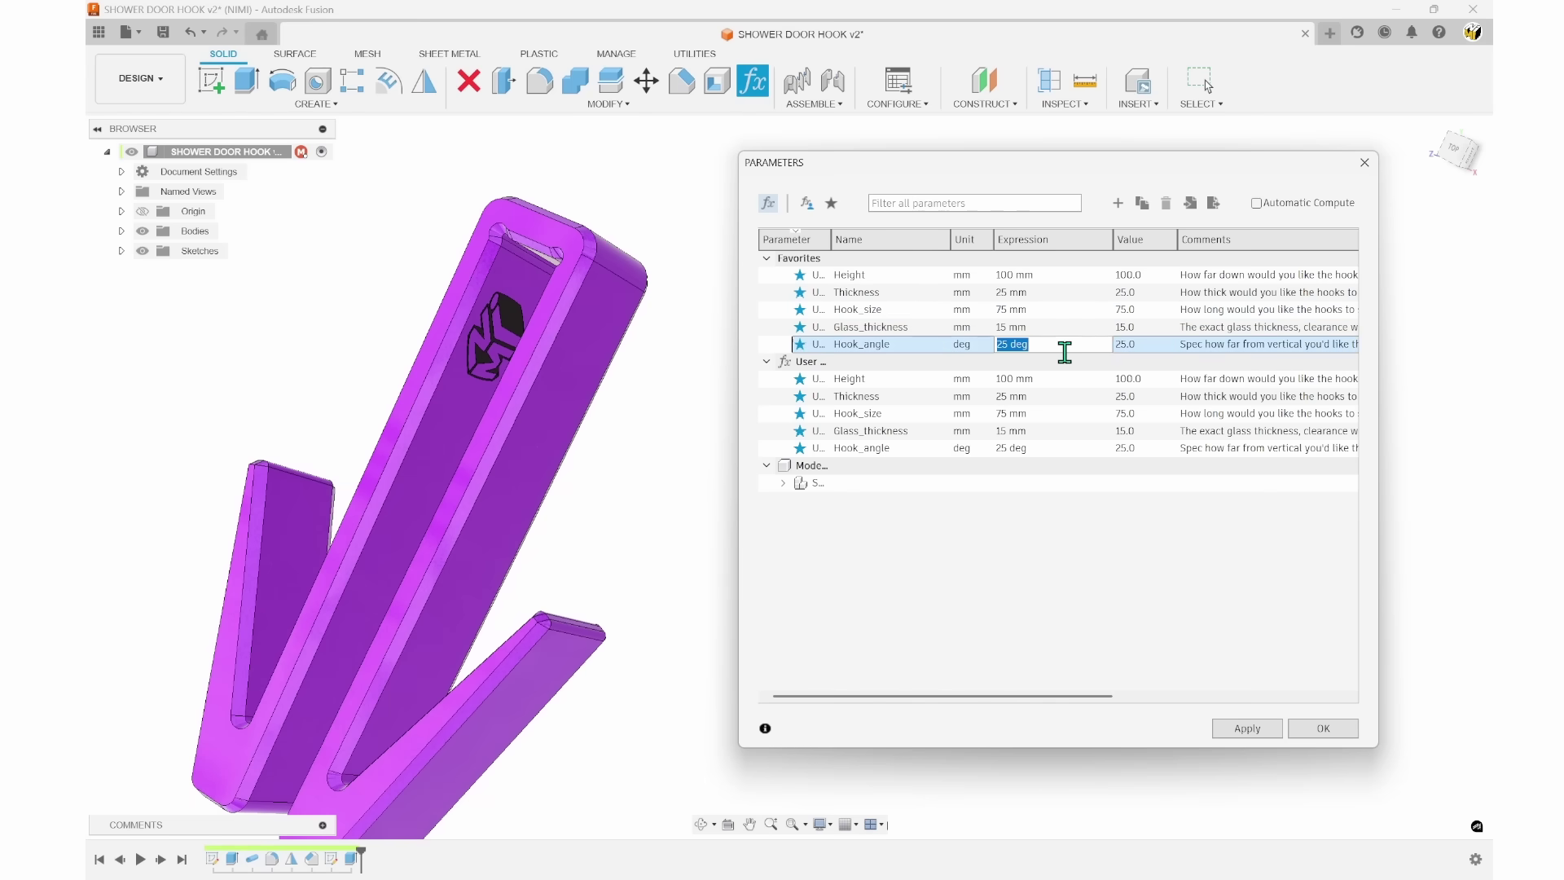
{"action": "left_click", "coordinate": [1246, 729]}
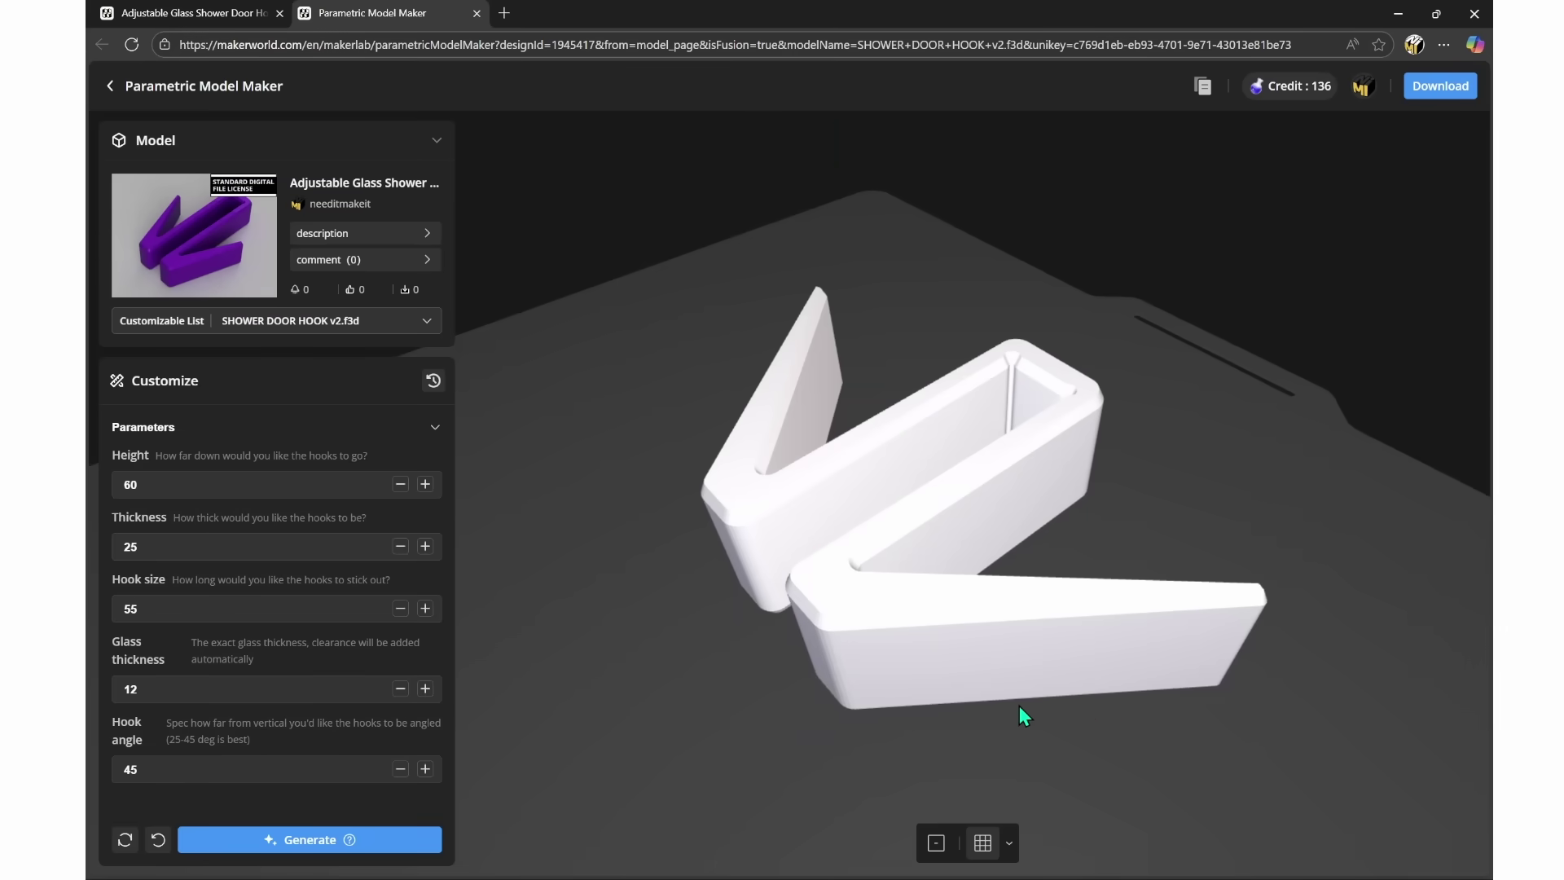
Examine the shape of the customized shower door hook in MakerWorld's Parametric Model Maker.
{"action": "left_click_drag", "start_coordinate": [667, 696], "coordinate": [759, 785]}
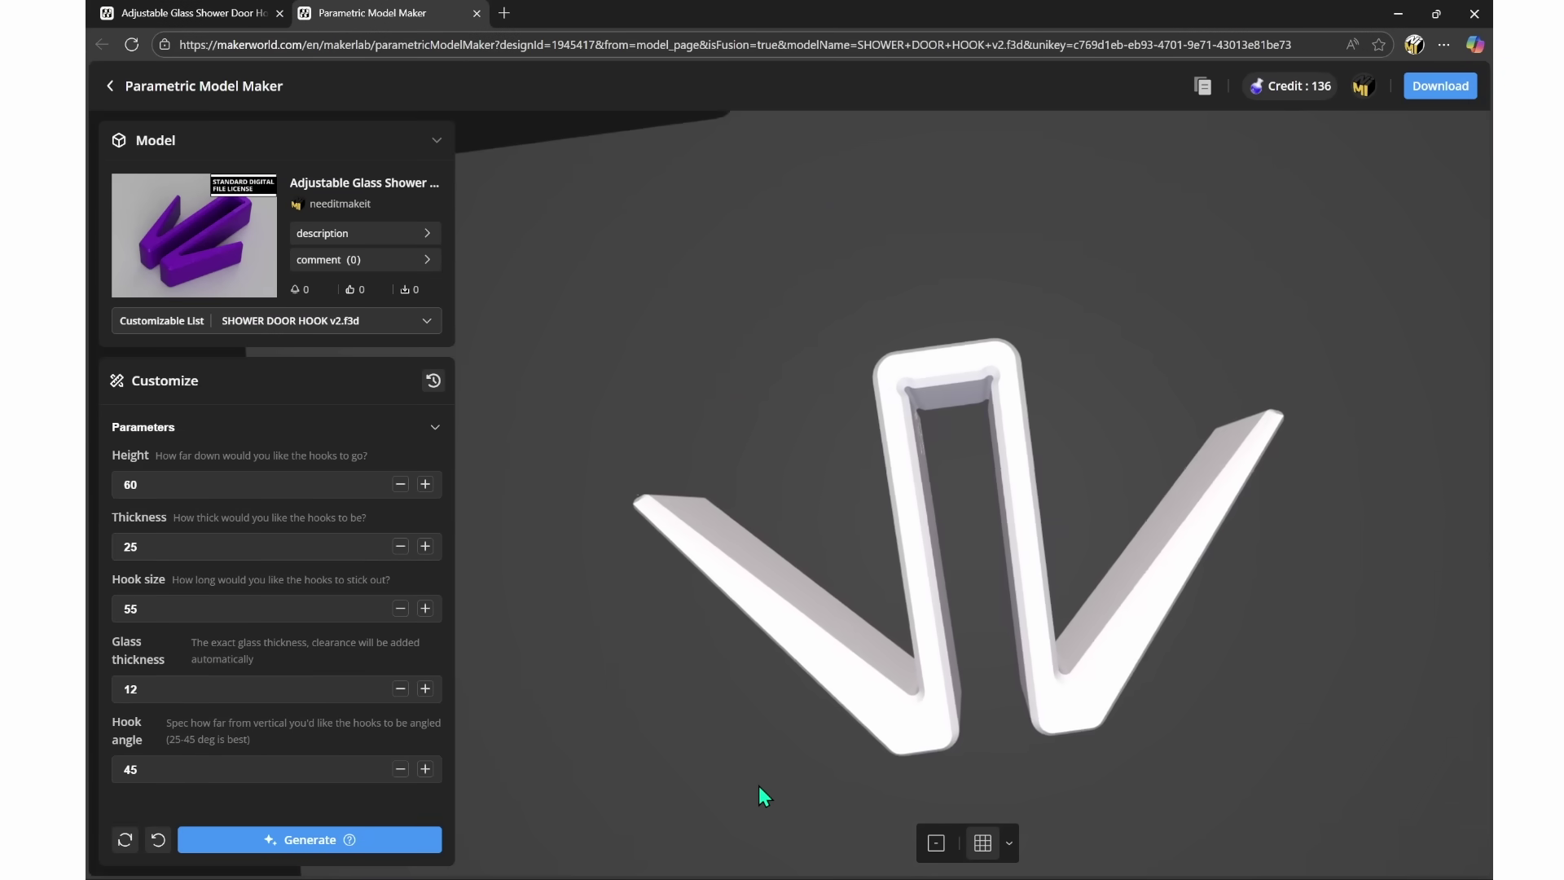